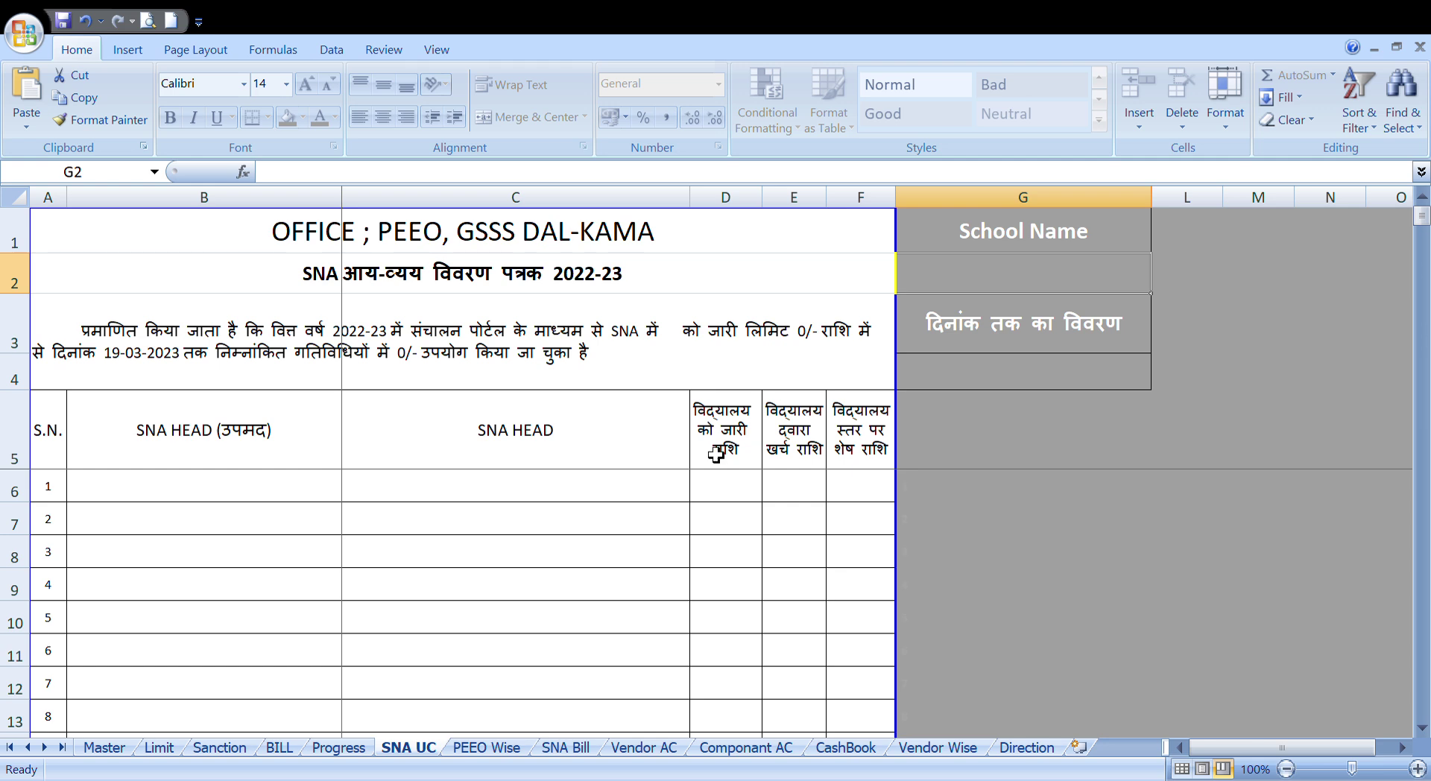
On the Vendor Wise sheet, set the vendor name to RAJ STATIONARY and look over the payment report
{"action": "left_click", "coordinate": [941, 748]}
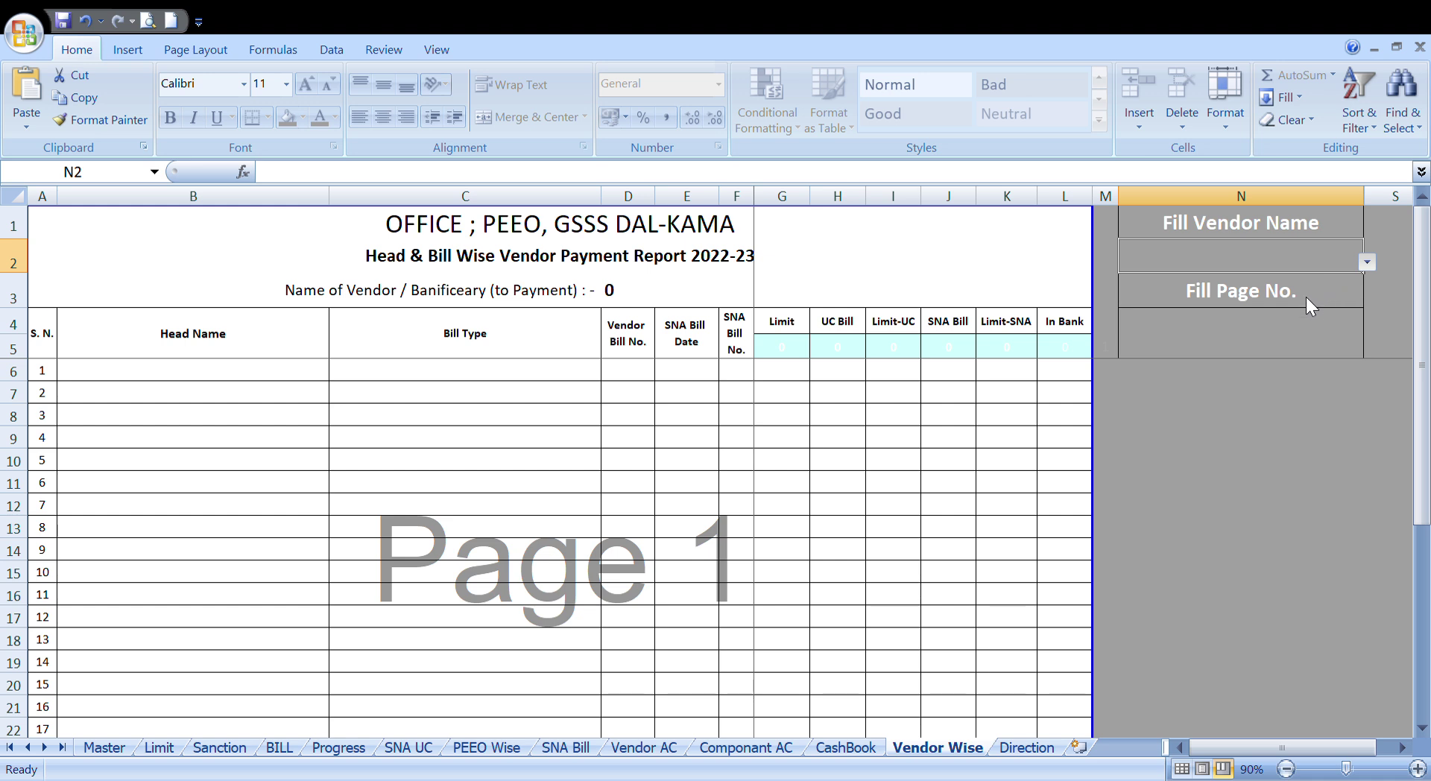
{"action": "type", "text": "RAJ STATIONARY"}
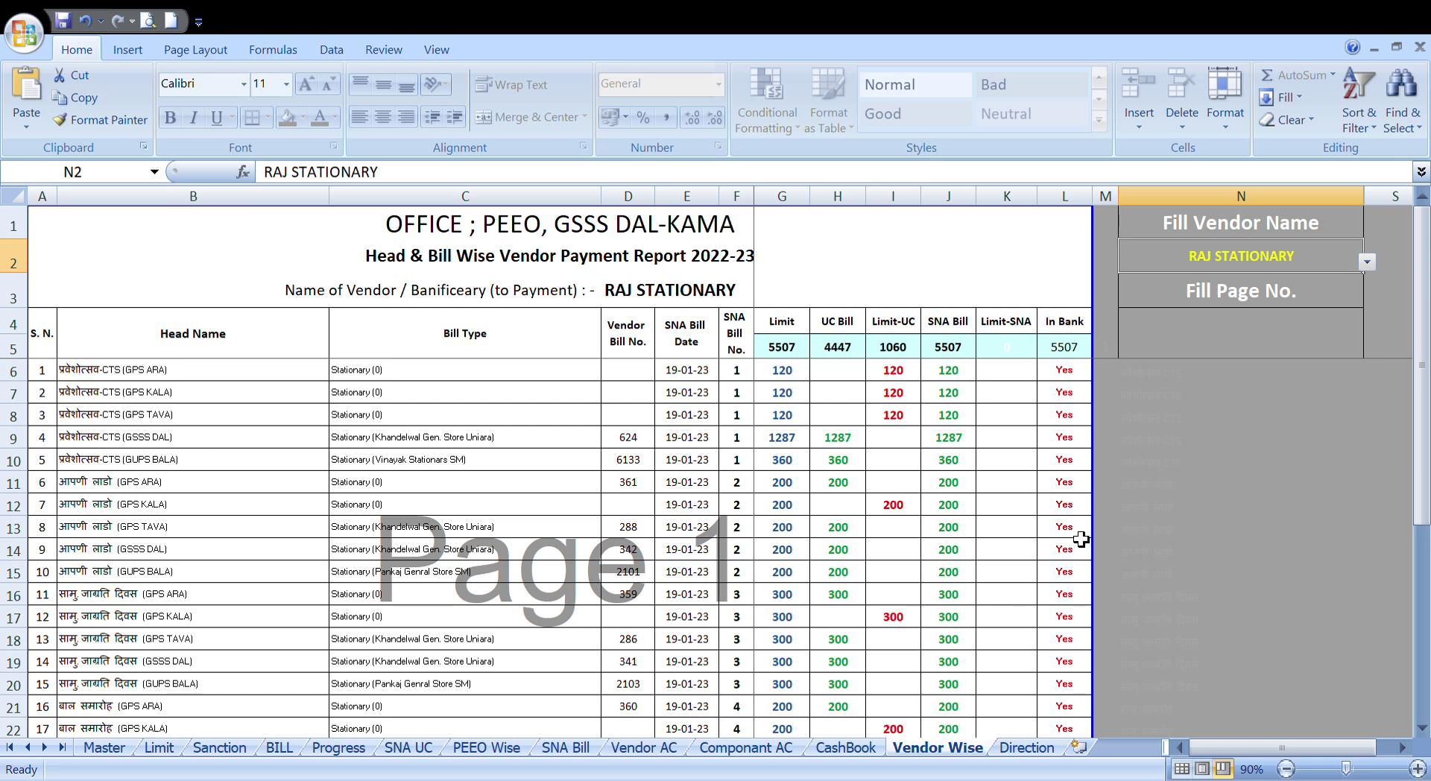
{"action": "scroll", "coordinate": [1081, 539], "scroll_direction": "down", "scroll_amount": 2}
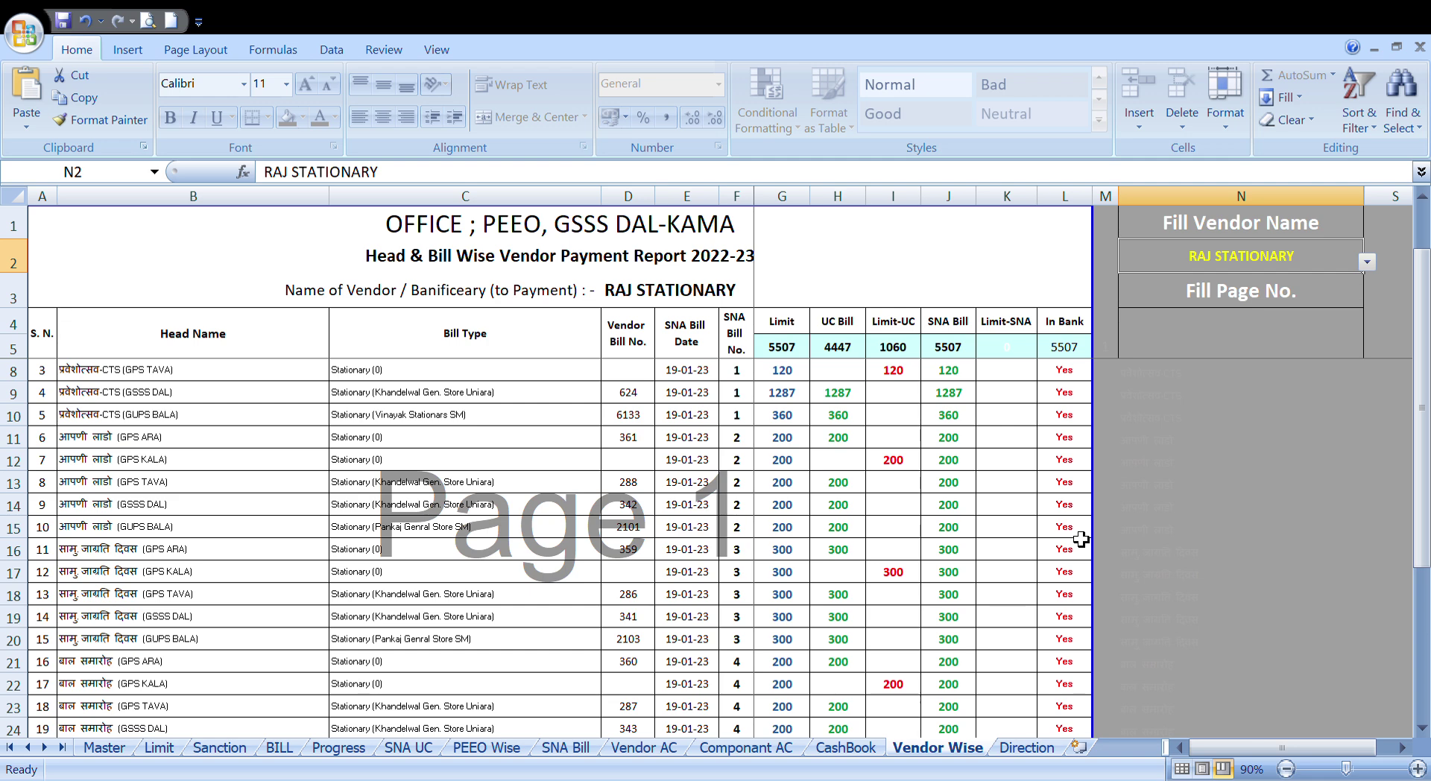
{"action": "scroll", "coordinate": [1081, 539], "scroll_direction": "up", "scroll_amount": 2}
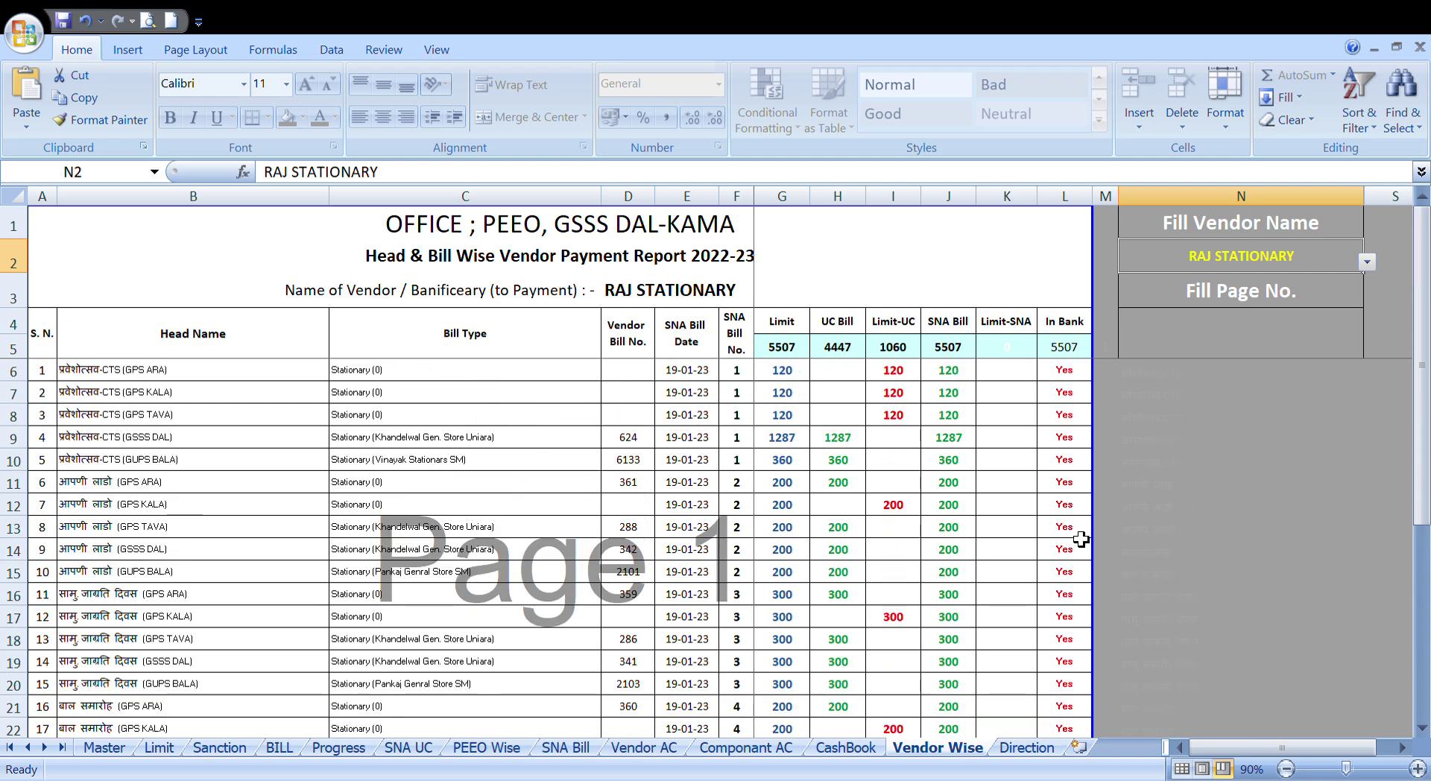
Set the vendor report's page number to 2 and look over the entries on that page
{"action": "left_click", "coordinate": [1252, 343]}
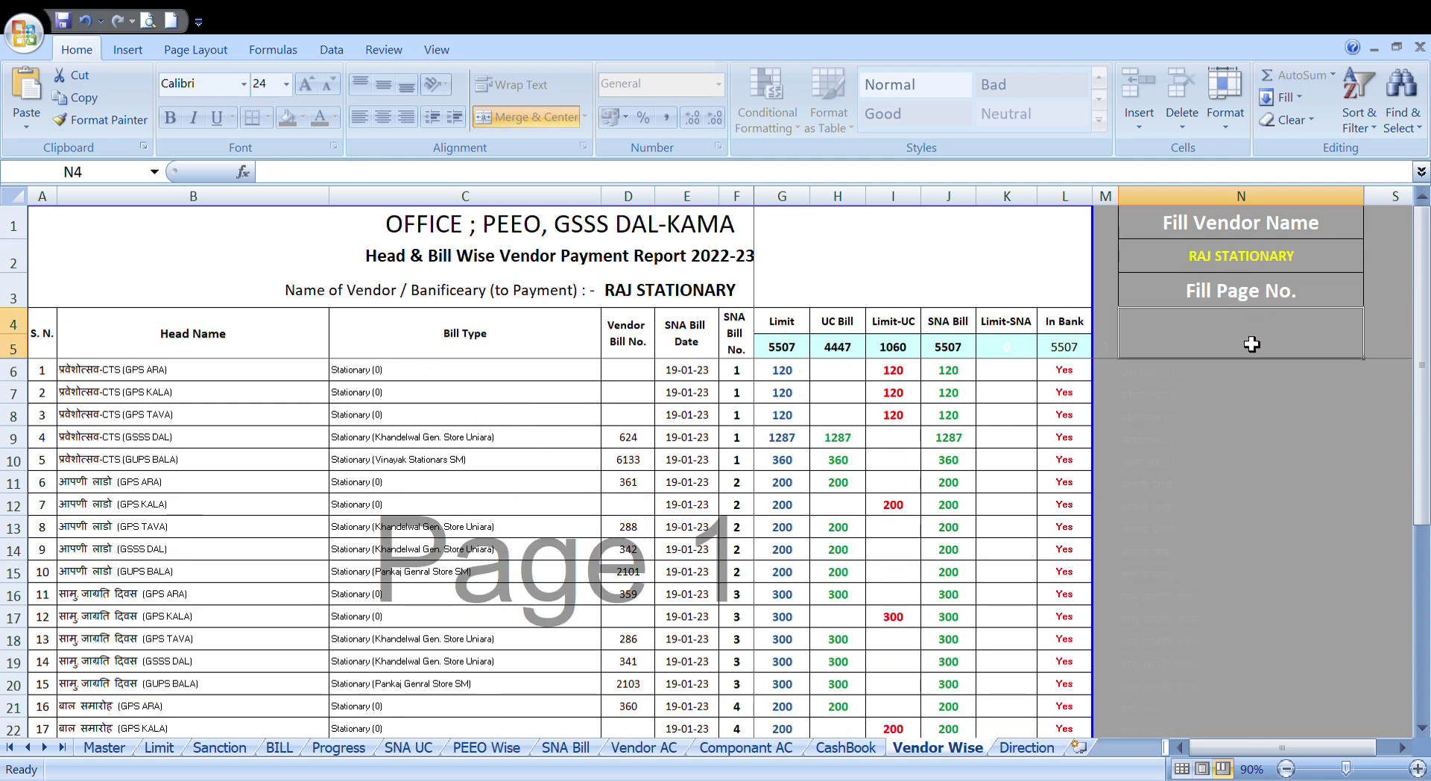
{"action": "type", "text": "2"}
{"action": "key", "text": "Return"}
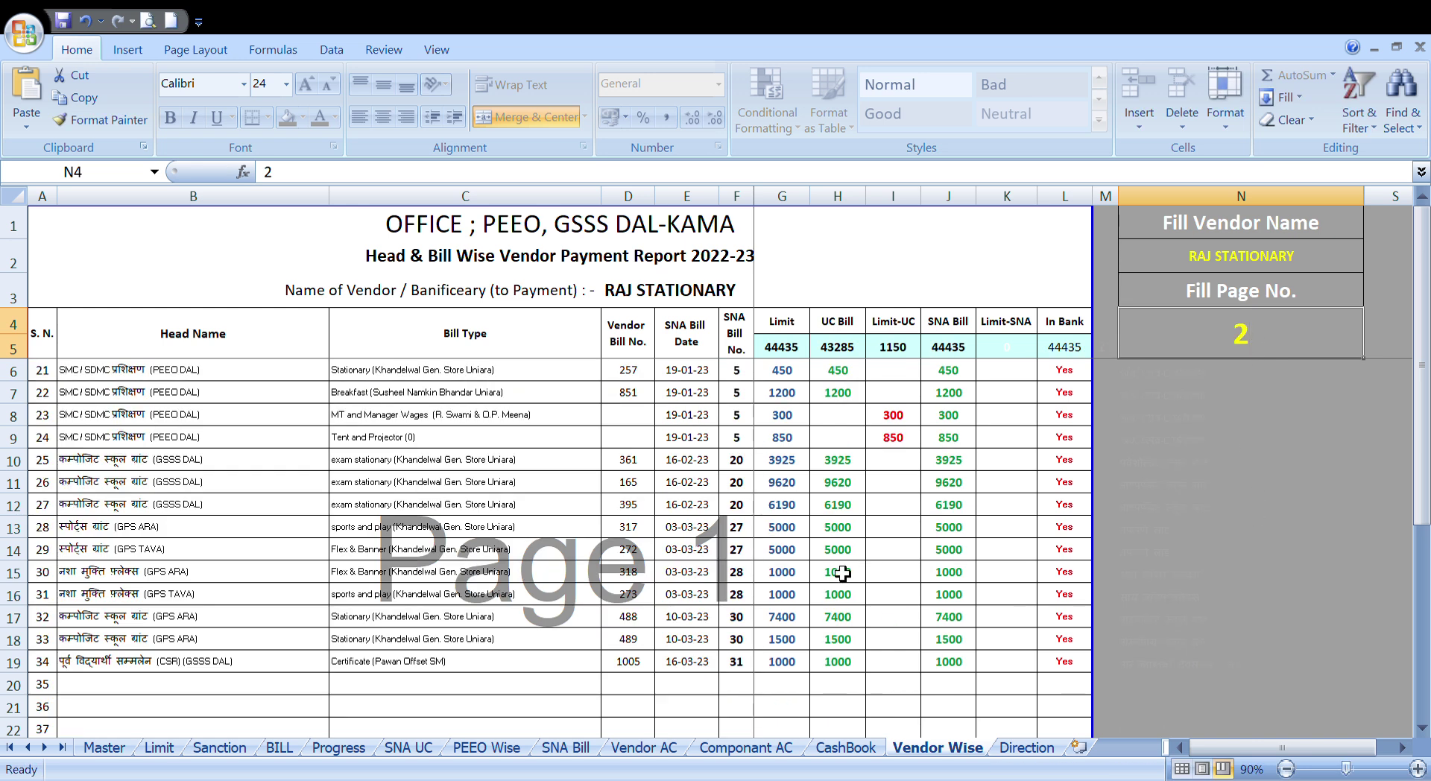
{"action": "scroll", "coordinate": [841, 573], "scroll_direction": "down", "scroll_amount": 2}
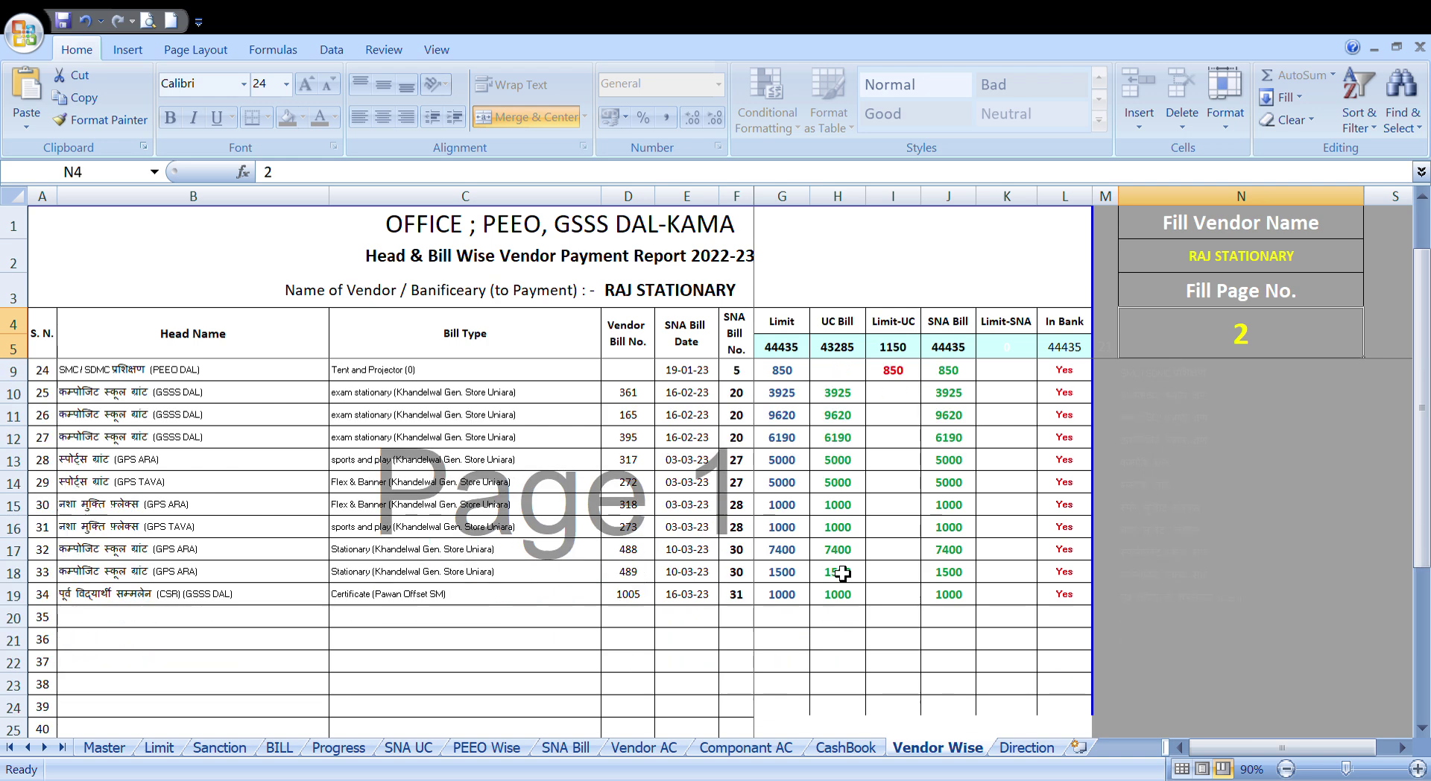
{"action": "scroll", "coordinate": [638, 520], "scroll_direction": "up", "scroll_amount": 2}
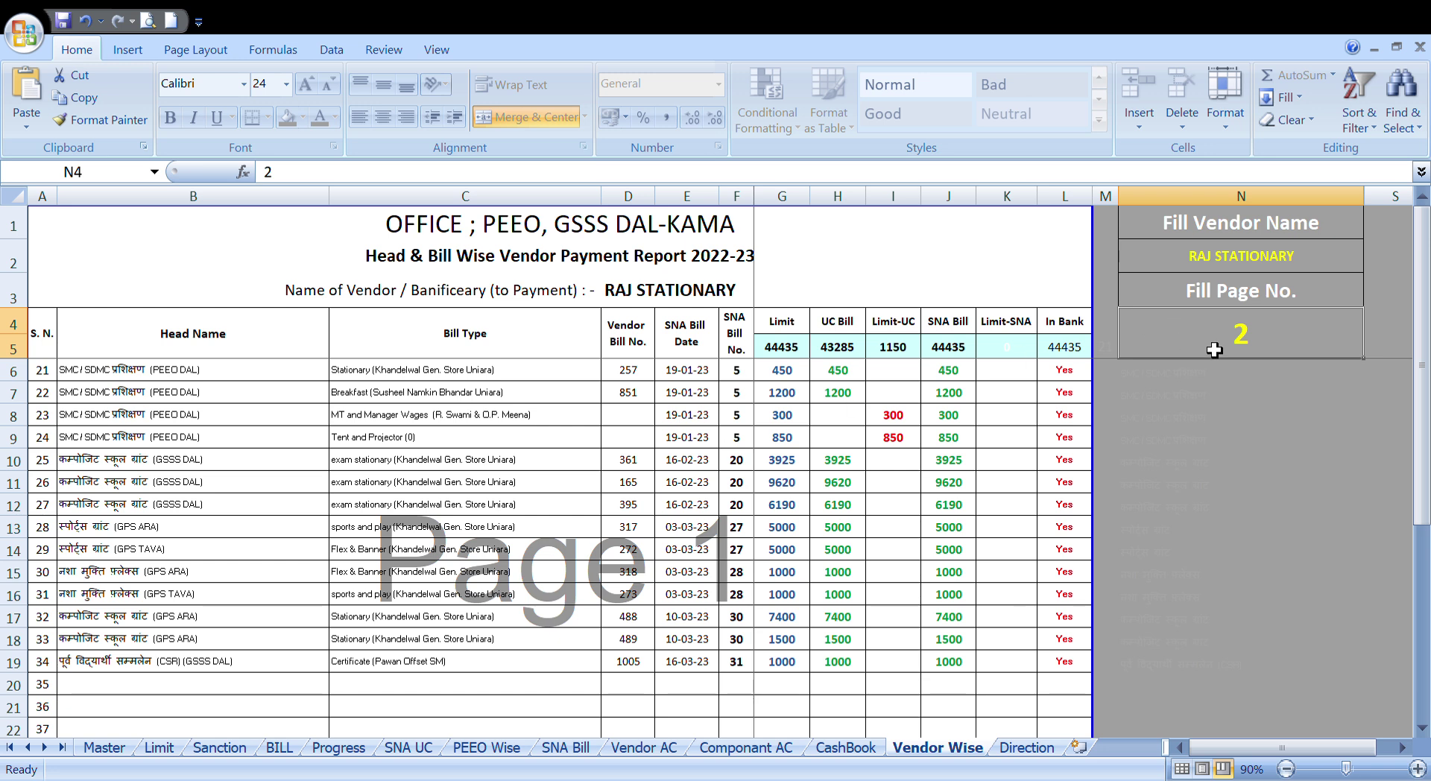
Change the vendor to STUDENTS PAYMENT and set the report's page number to 1
{"action": "left_click", "coordinate": [1288, 264]}
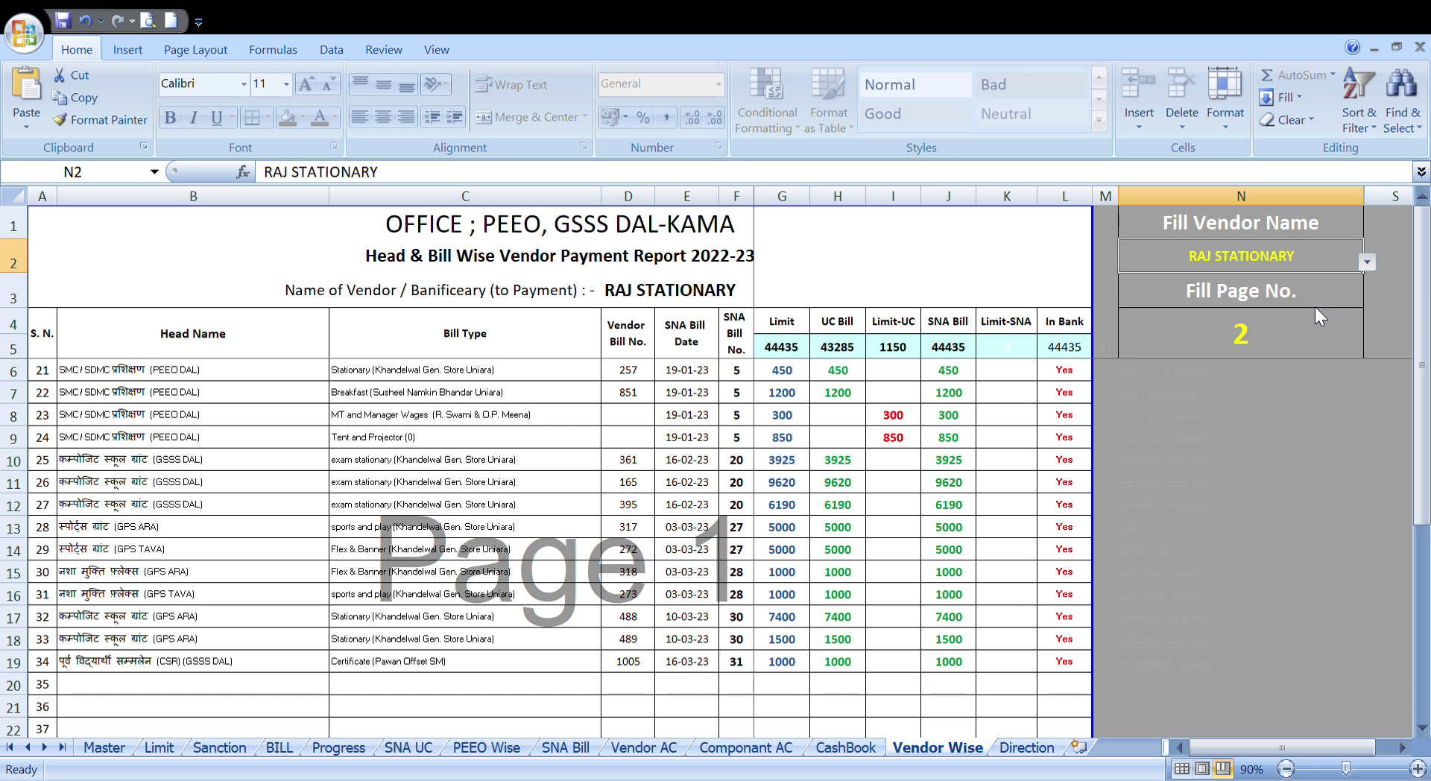
{"action": "key", "text": "ctrl+z"}
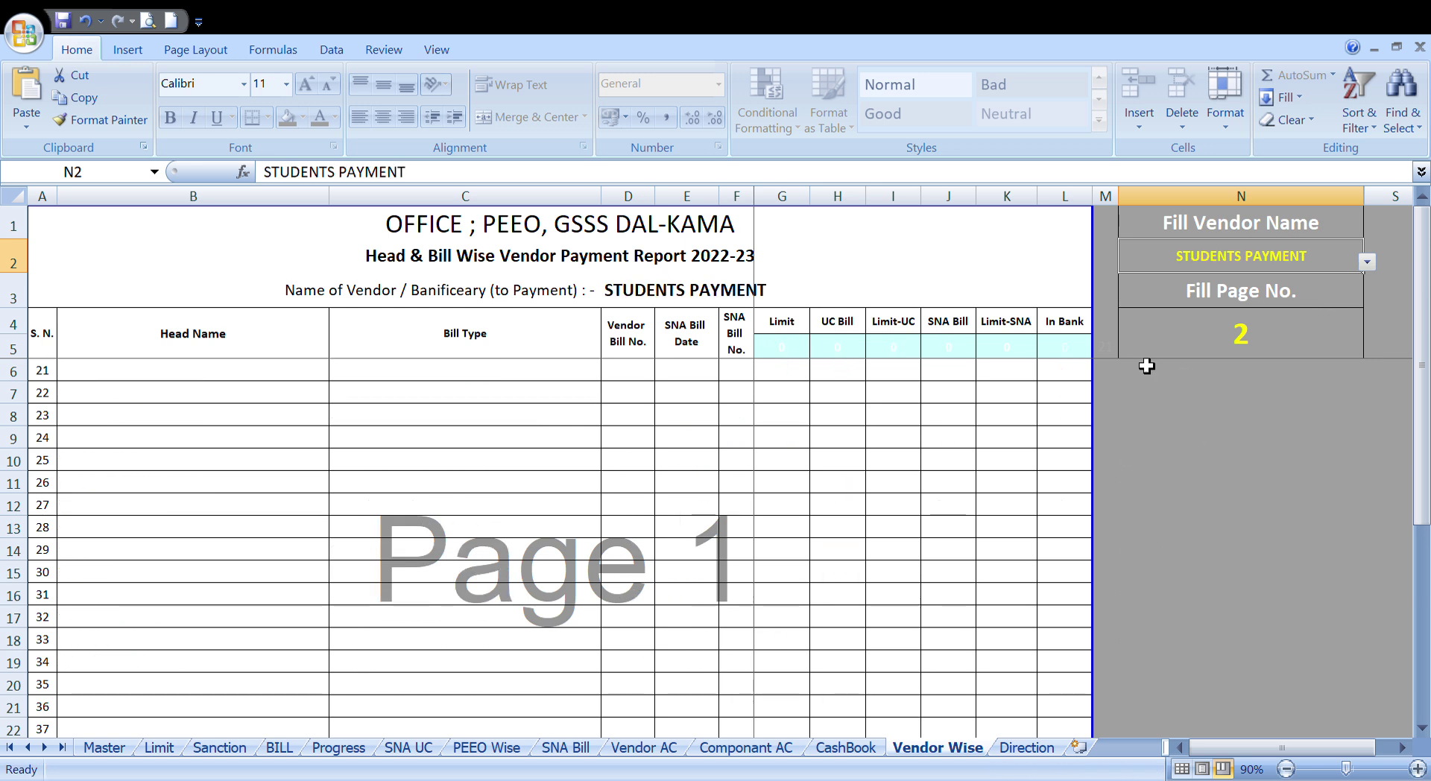
{"action": "left_click", "coordinate": [1211, 352]}
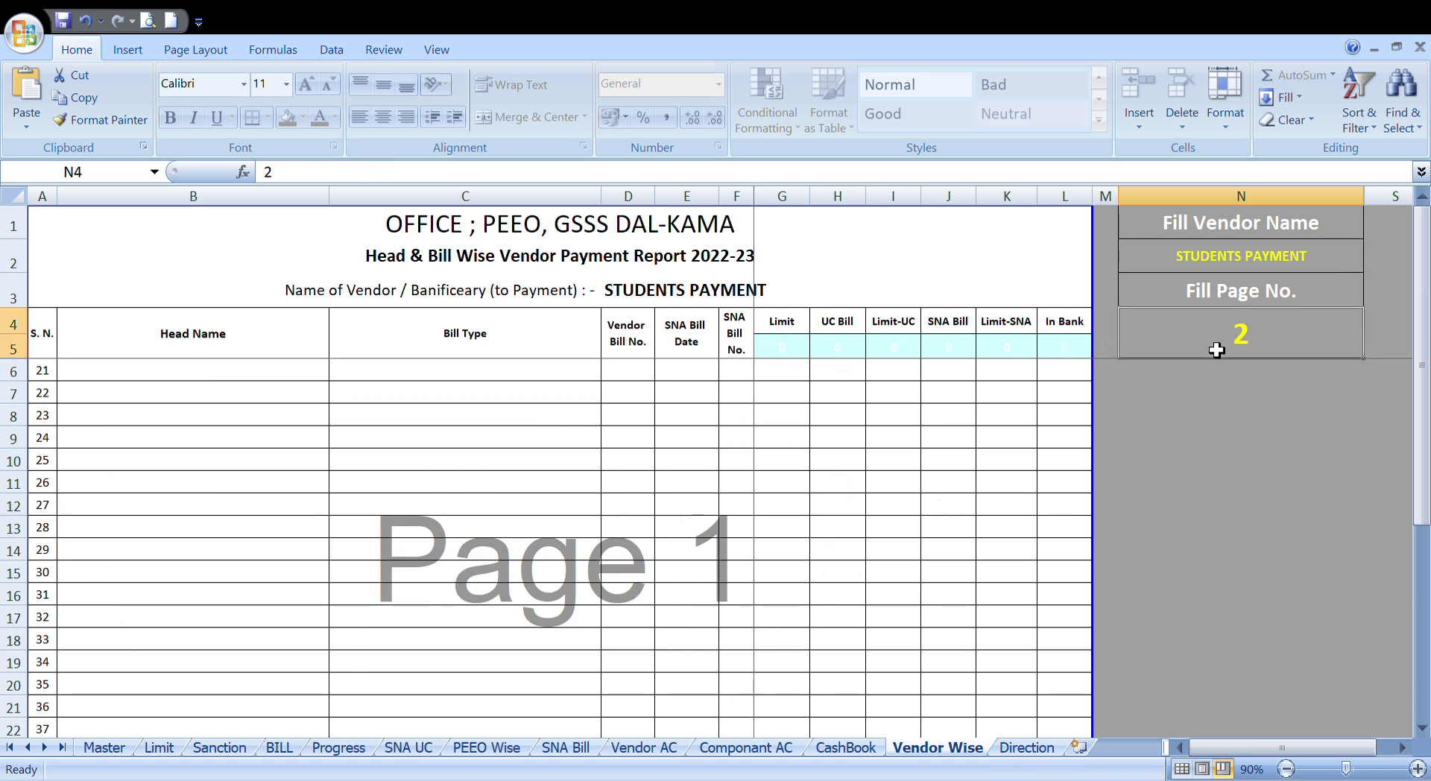
{"action": "type", "text": "1"}
{"action": "key", "text": "Return"}
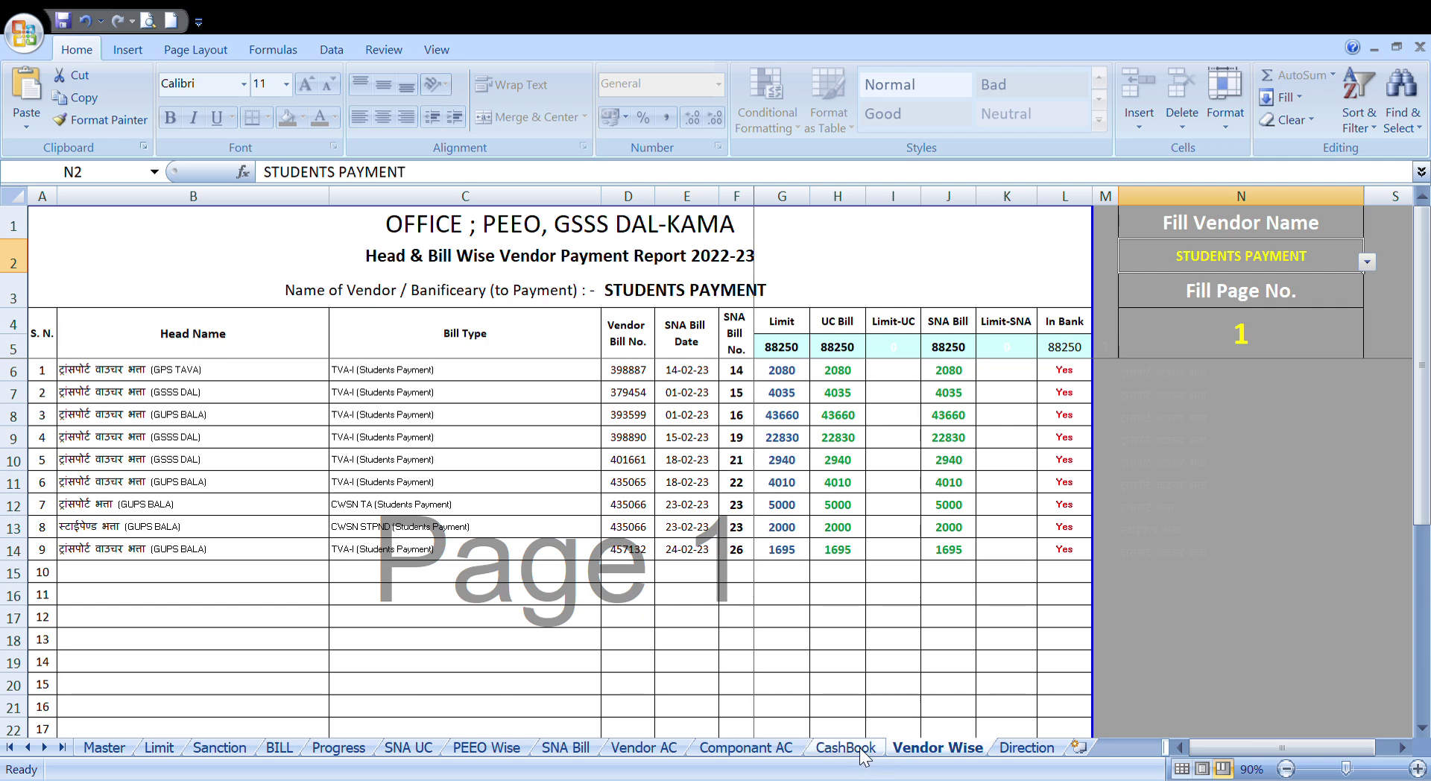
Review the Componant AC, Vendor AC, SNA Bill and PEEO Wise report sheets in turn
{"action": "left_click", "coordinate": [781, 749]}
{"action": "scroll", "coordinate": [592, 613], "scroll_direction": "up", "scroll_amount": 3}
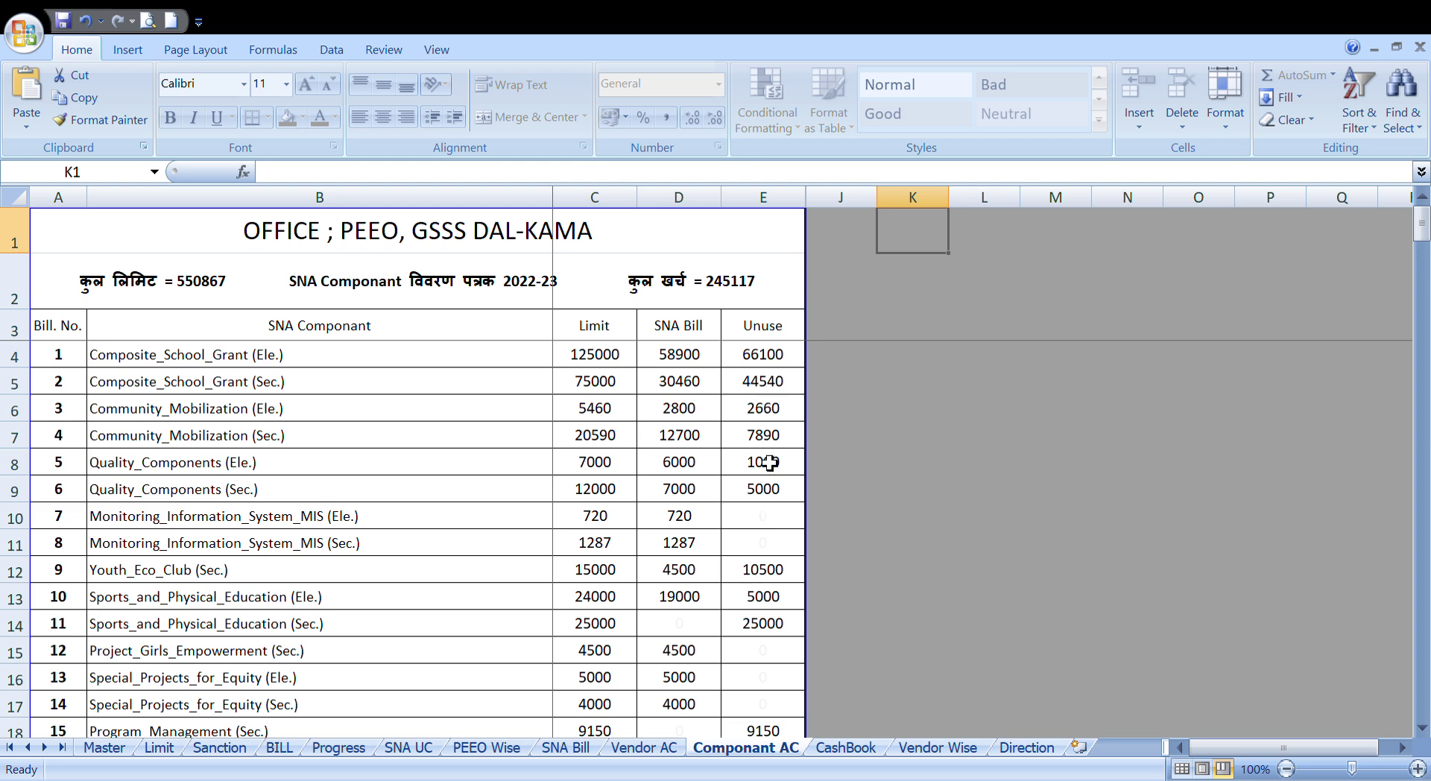
{"action": "left_click", "coordinate": [639, 750]}
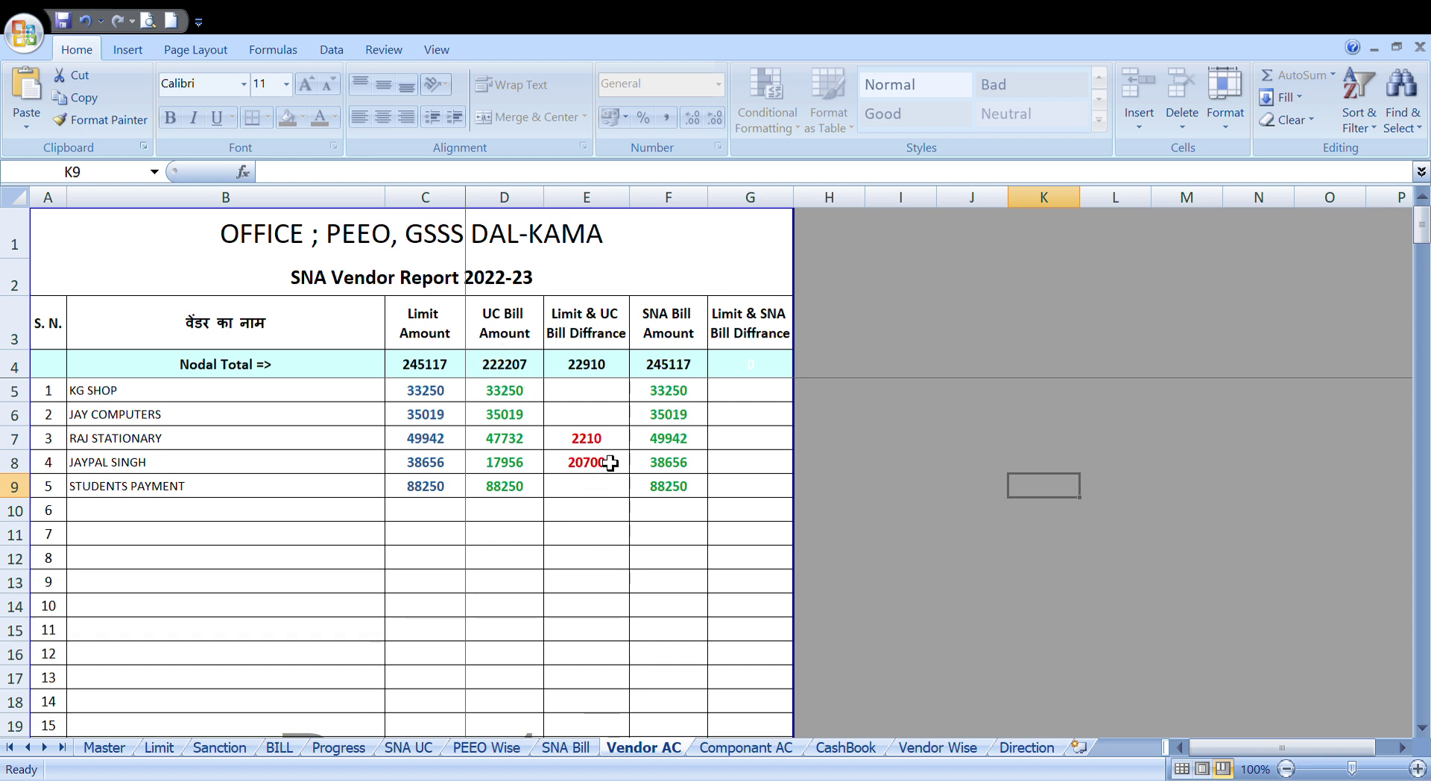
{"action": "left_click", "coordinate": [571, 749]}
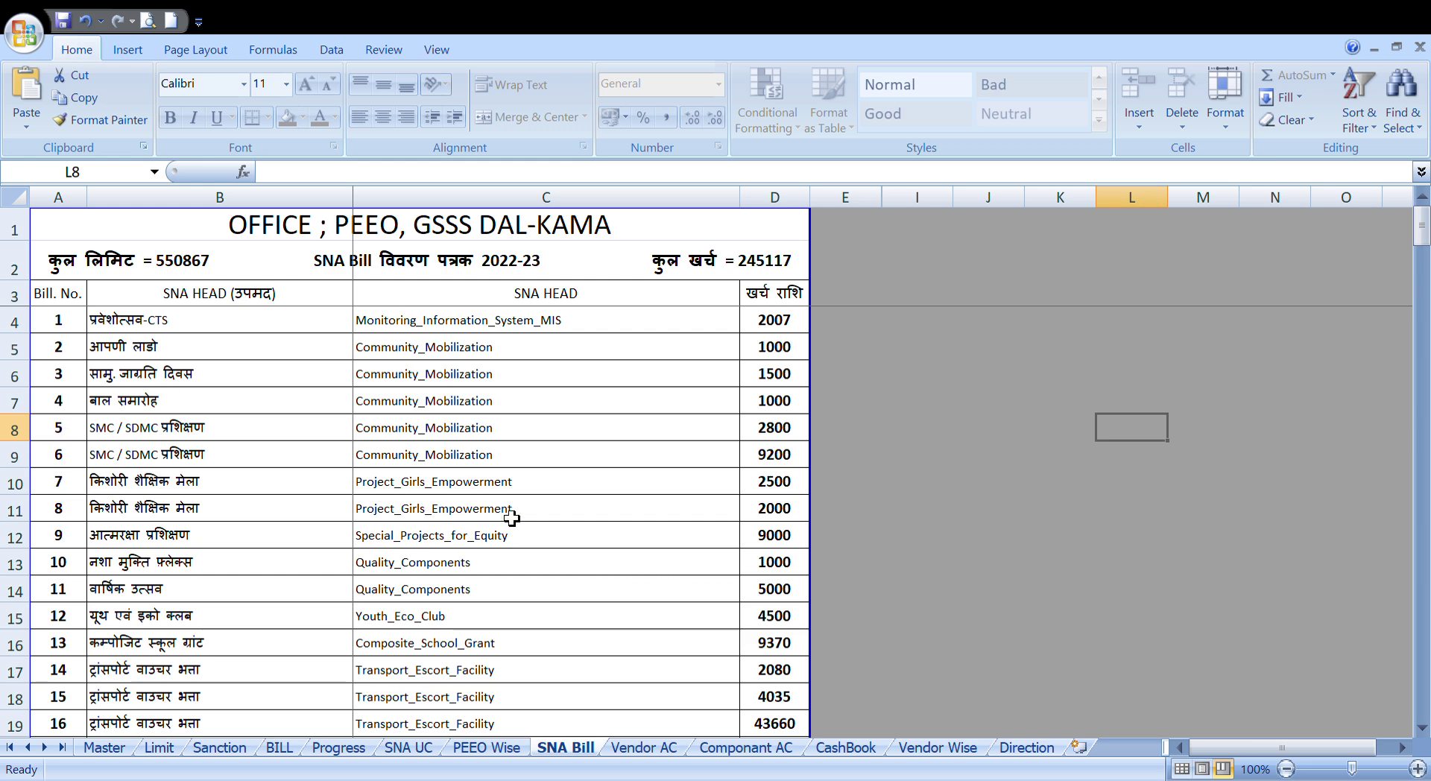
{"action": "scroll", "coordinate": [512, 518], "scroll_direction": "down", "scroll_amount": 8}
{"action": "scroll", "coordinate": [511, 518], "scroll_direction": "up", "scroll_amount": 8}
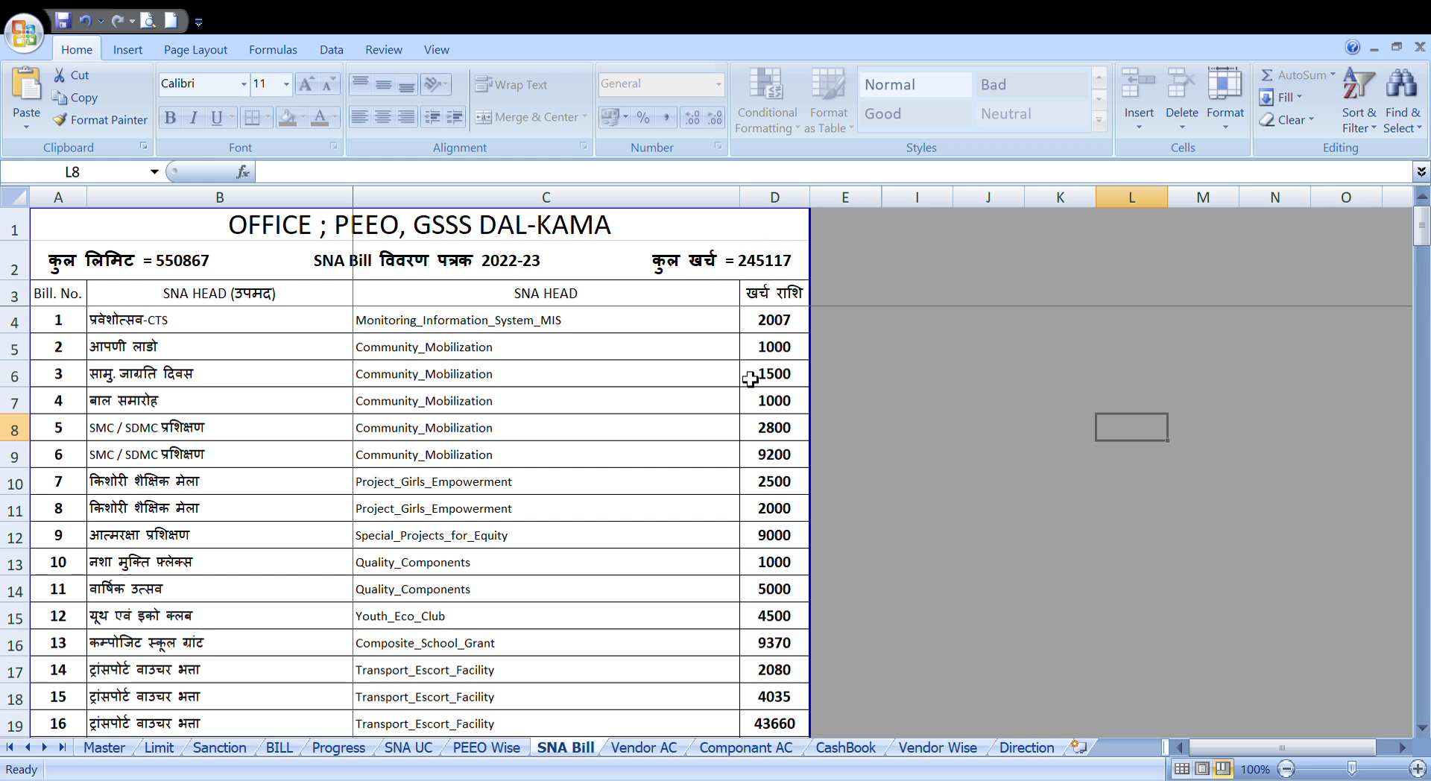
{"action": "left_click", "coordinate": [509, 755]}
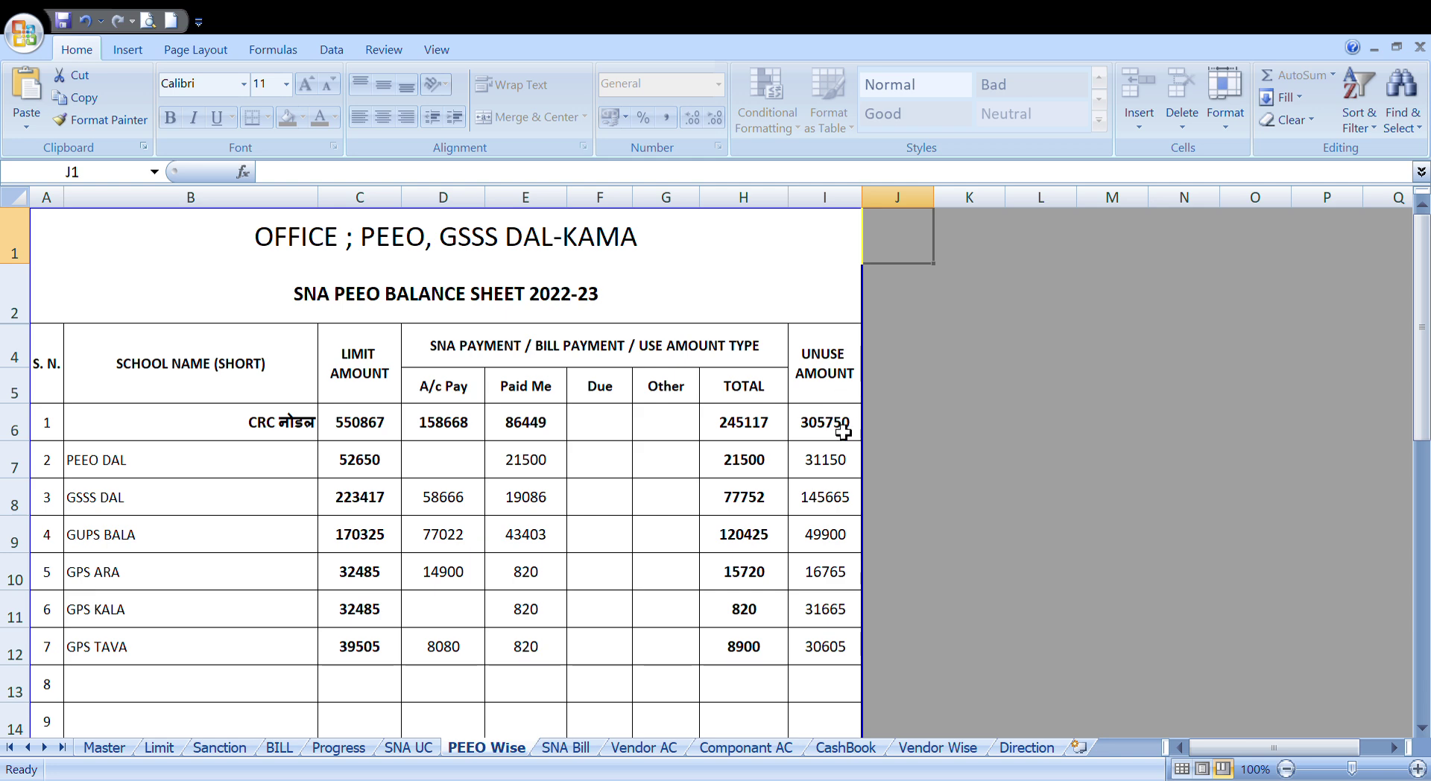
On the SNA UC sheet, show the statement for school GSSS DAL and switch the school name to CRC नोडल
{"action": "left_click", "coordinate": [427, 749]}
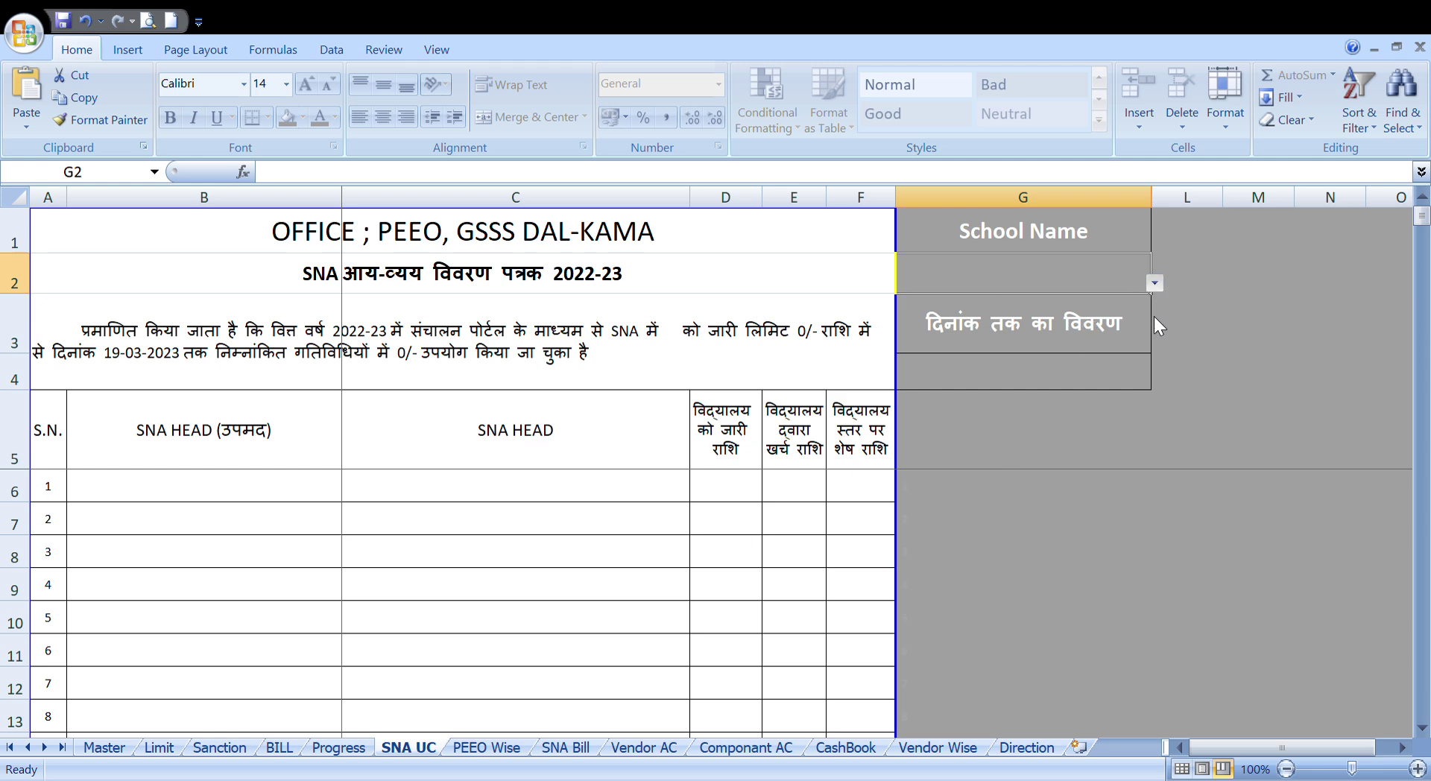
{"action": "left_click", "coordinate": [1094, 325]}
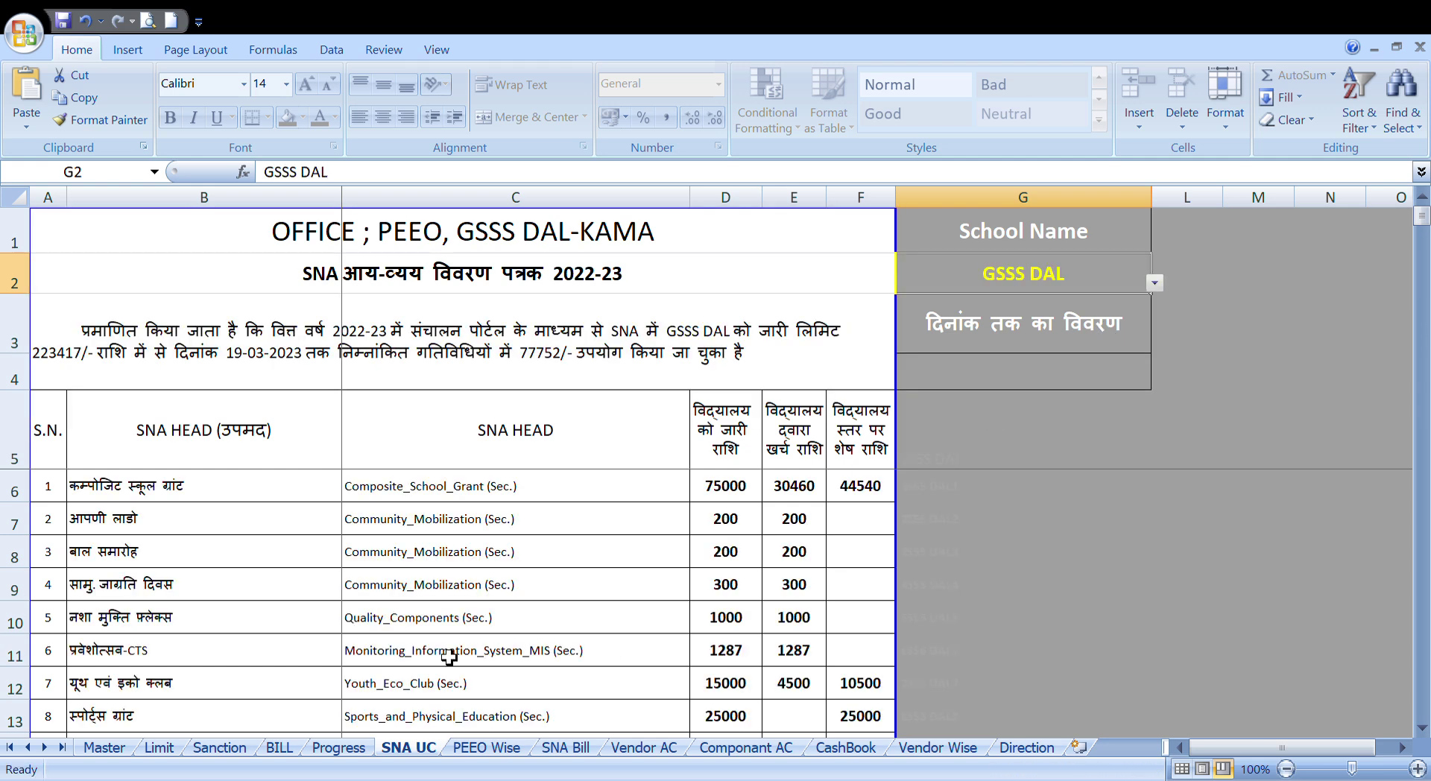
{"action": "scroll", "coordinate": [448, 656], "scroll_direction": "down", "scroll_amount": 4}
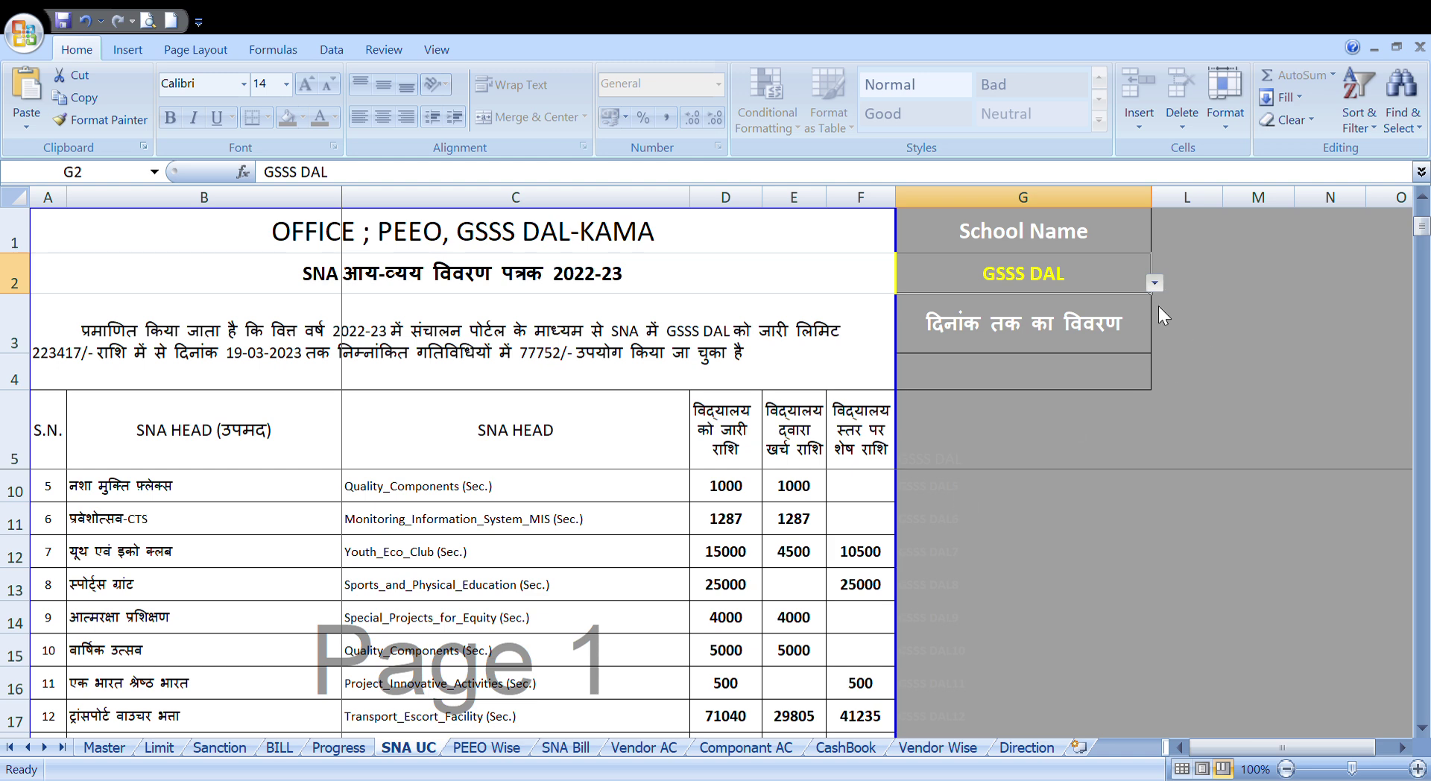
{"action": "left_click", "coordinate": [1133, 300]}
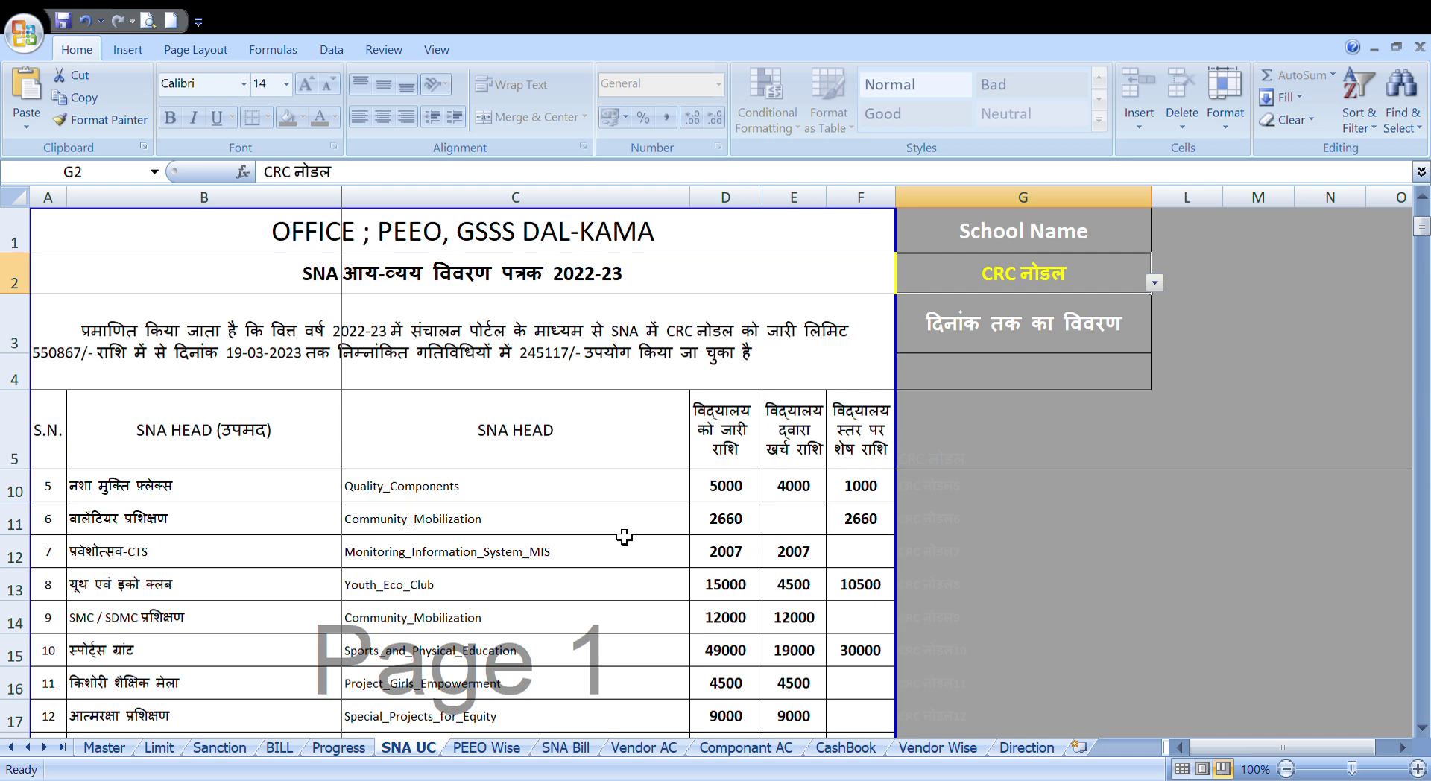
{"action": "scroll", "coordinate": [625, 537], "scroll_direction": "up", "scroll_amount": 4}
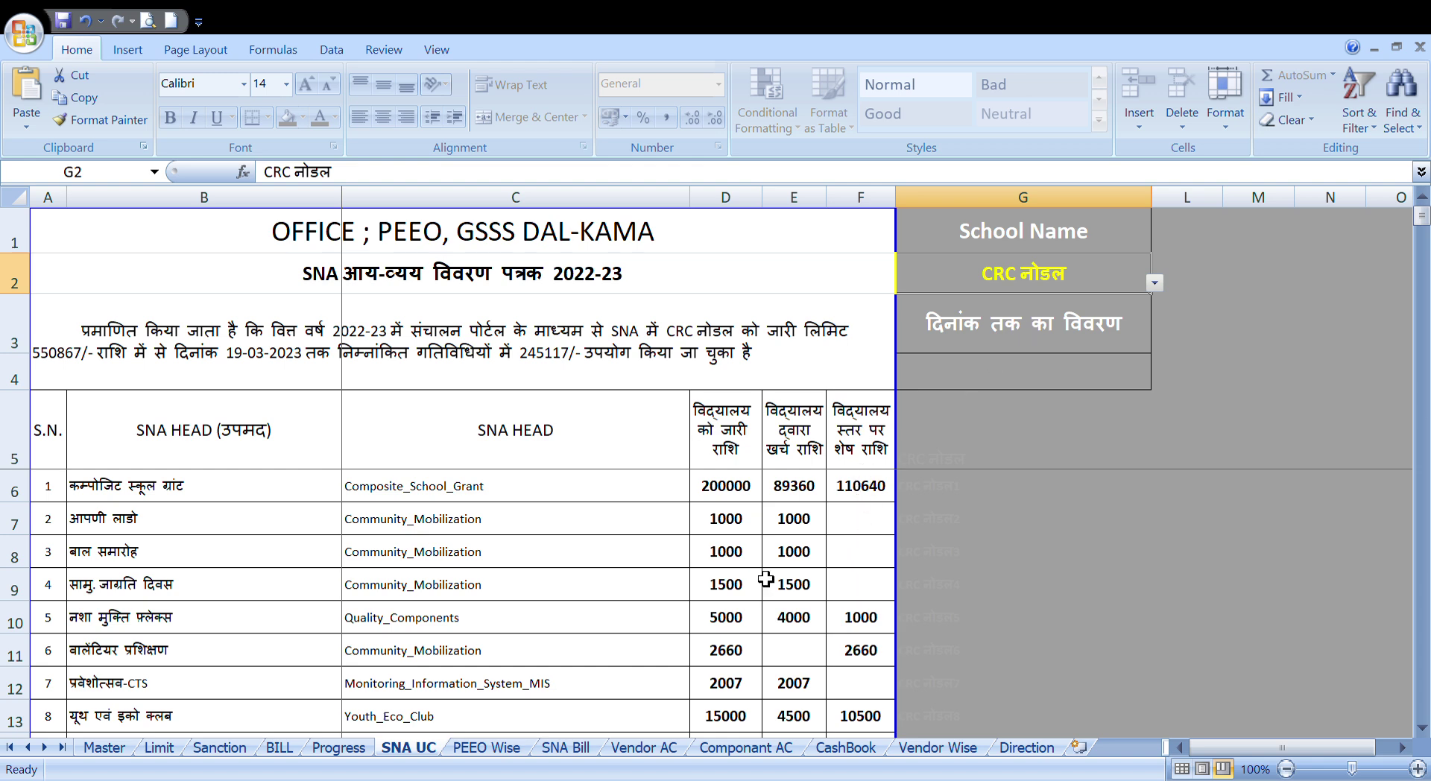
On the Progress sheet, show the report for school GPS ARA and clear the school name
{"action": "left_click", "coordinate": [353, 752]}
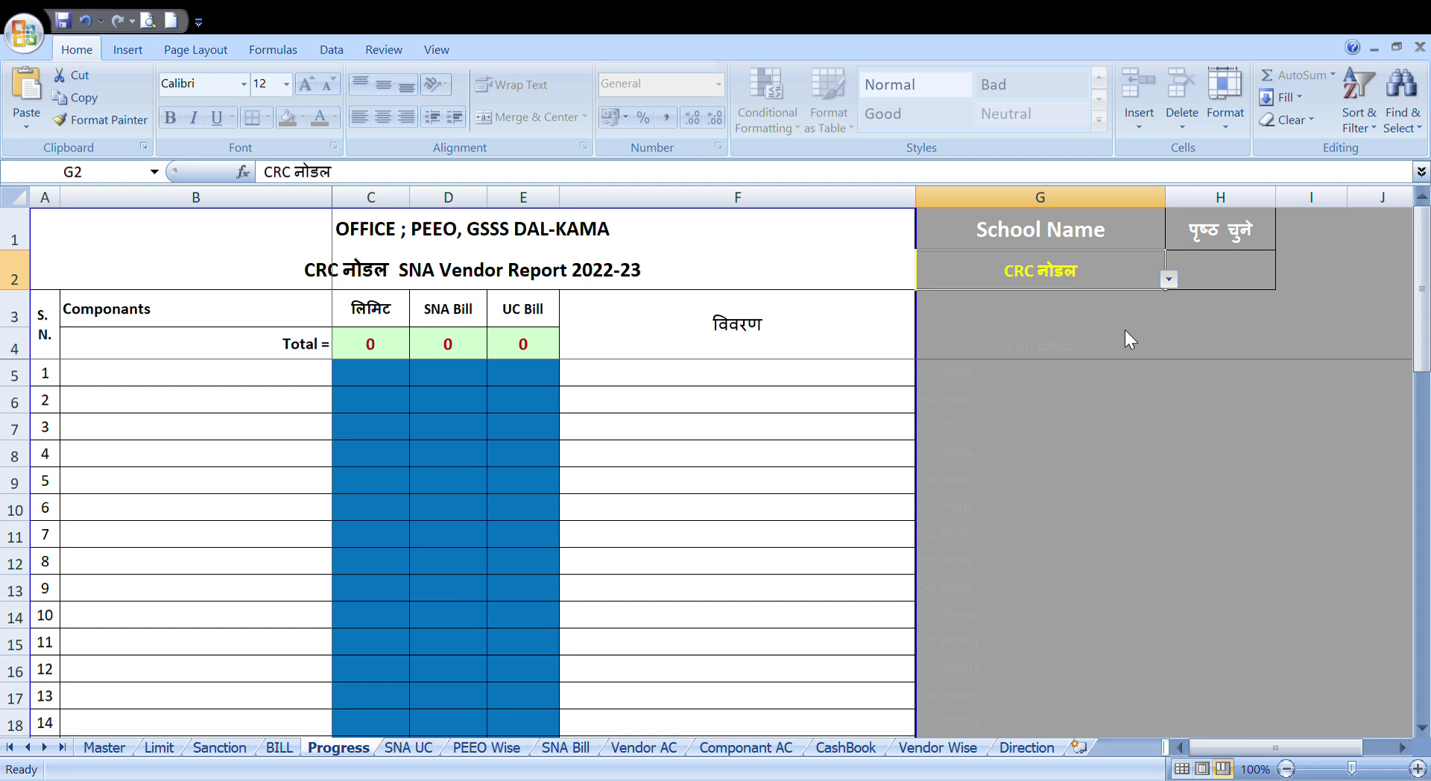
{"action": "left_click", "coordinate": [1116, 355]}
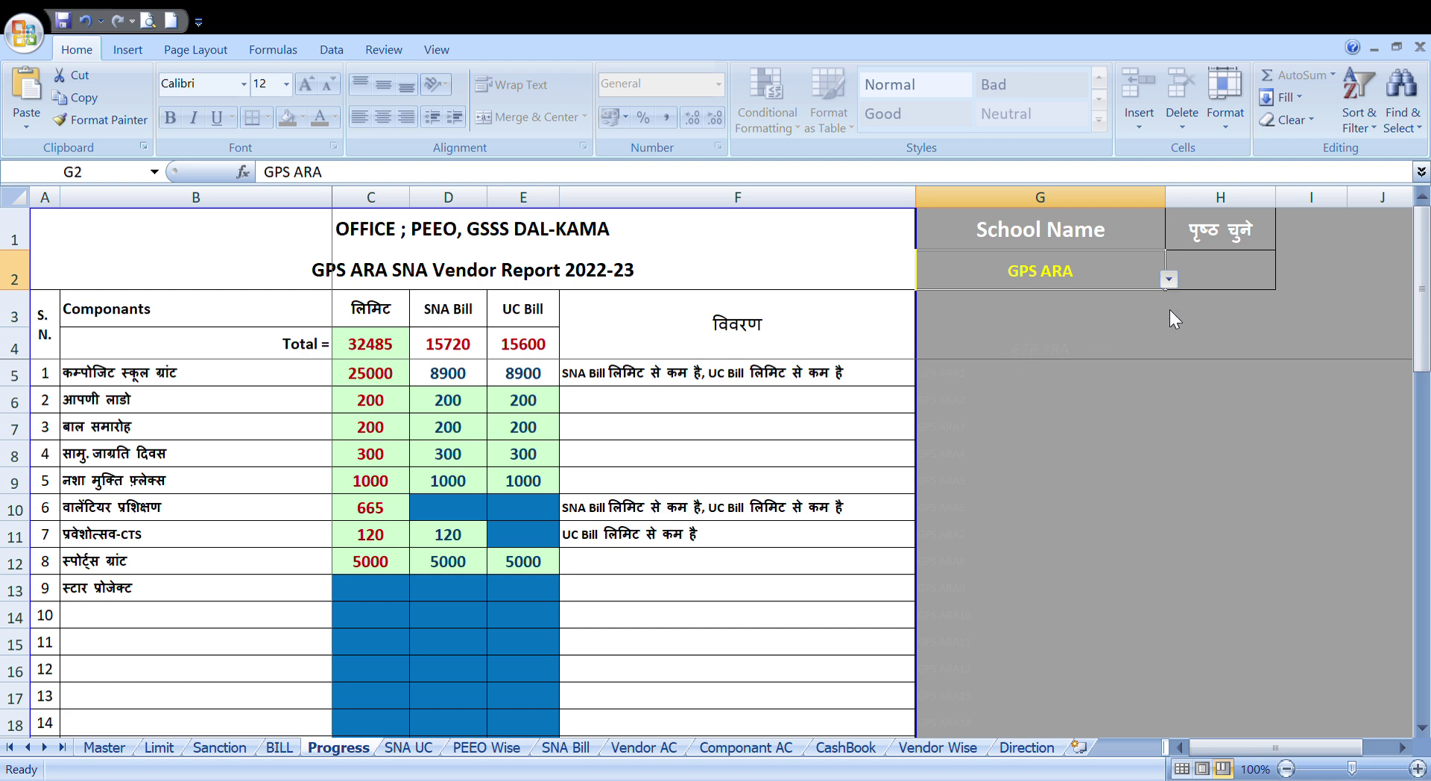
{"action": "key", "text": "Delete"}
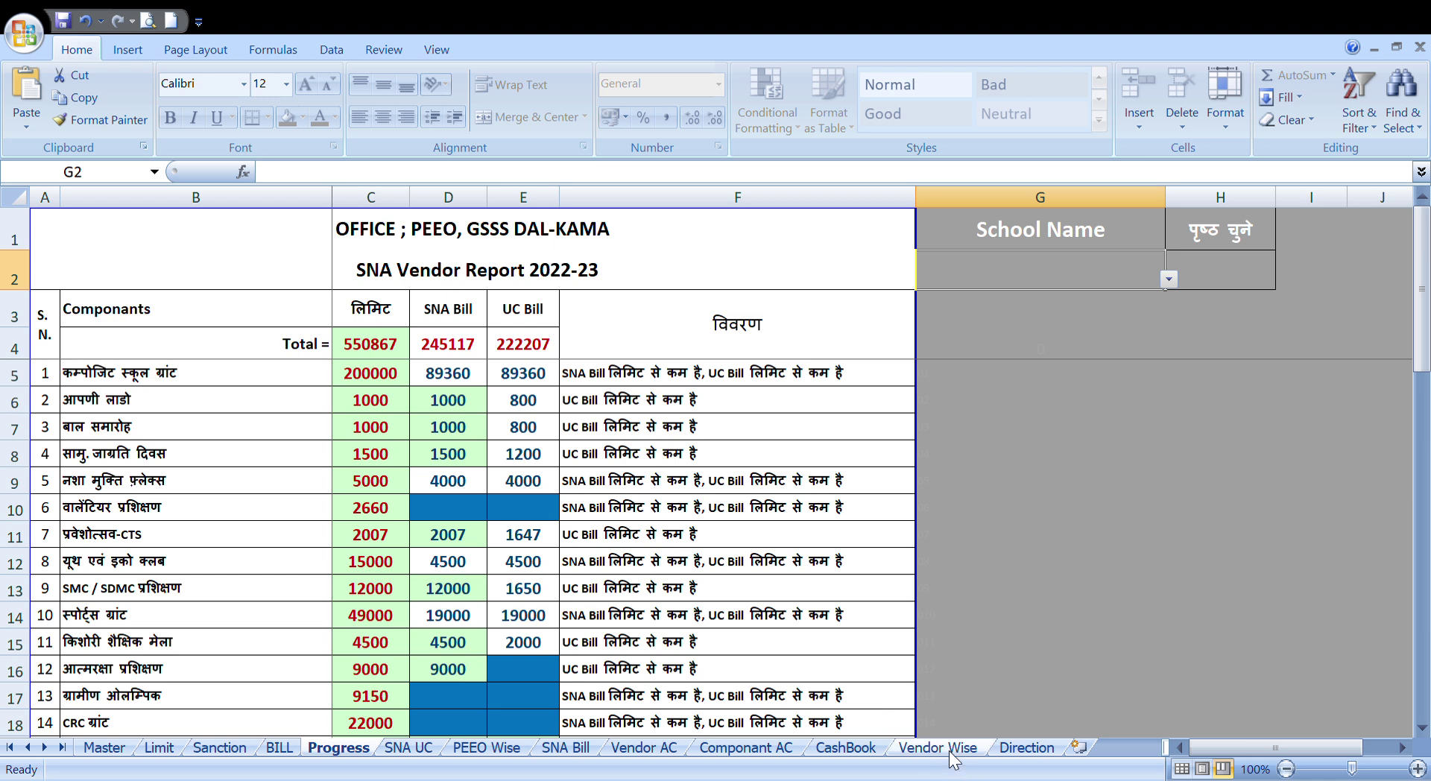
On the CashBook sheet, bring up pages 1, 2 and 4 of the SNA cashbook by page number
{"action": "left_click", "coordinate": [874, 751]}
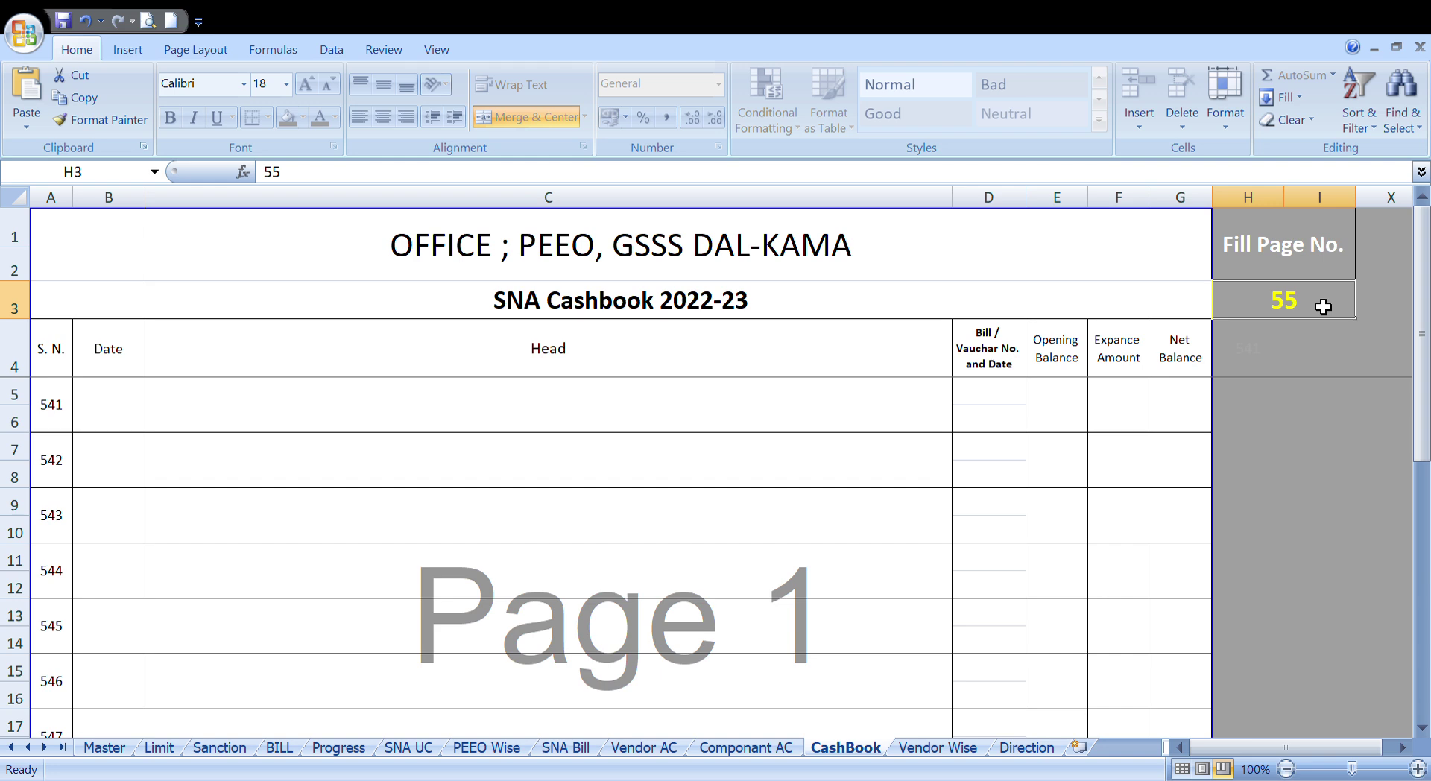
{"action": "type", "text": "1"}
{"action": "key", "text": "Return"}
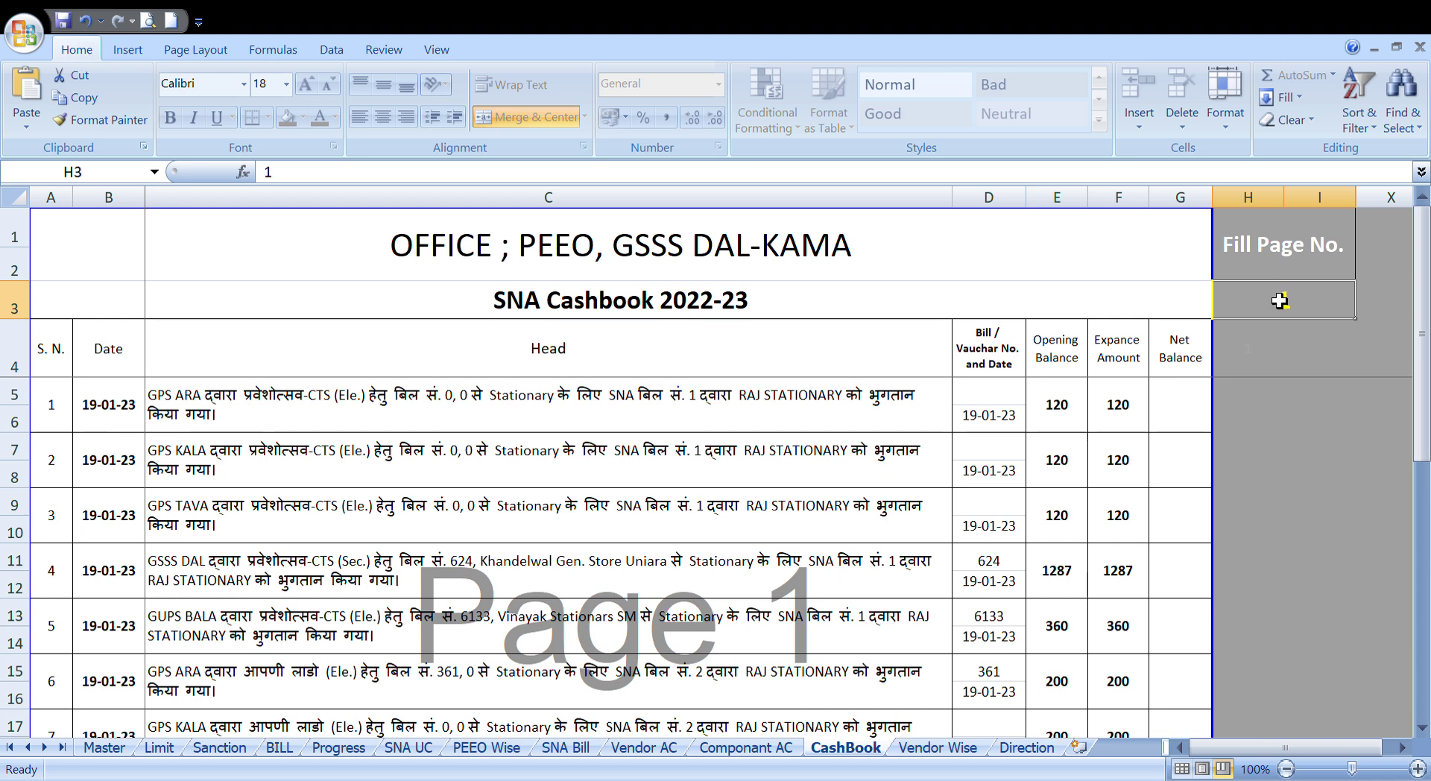
{"action": "type", "text": "2"}
{"action": "key", "text": "Return"}
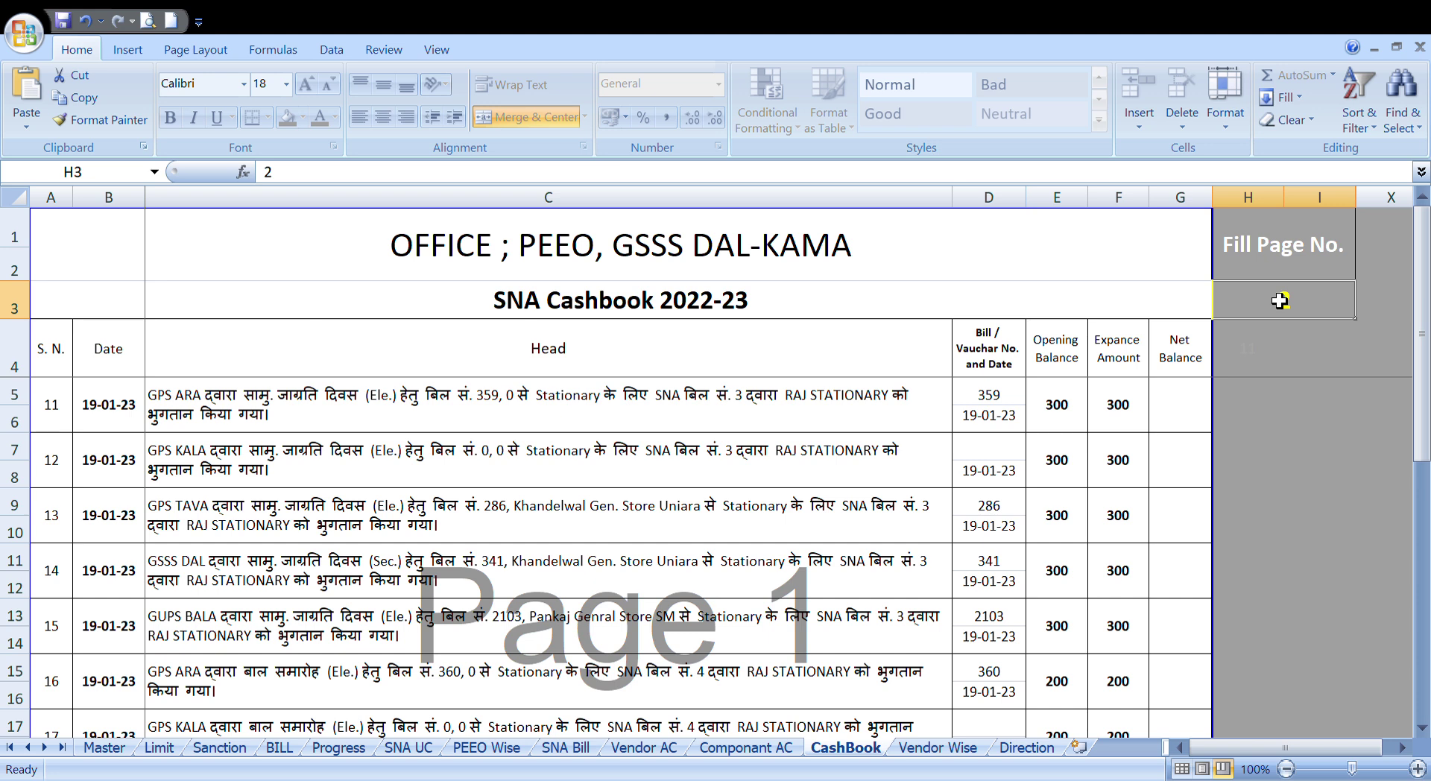
{"action": "type", "text": "4"}
{"action": "key", "text": "Return"}
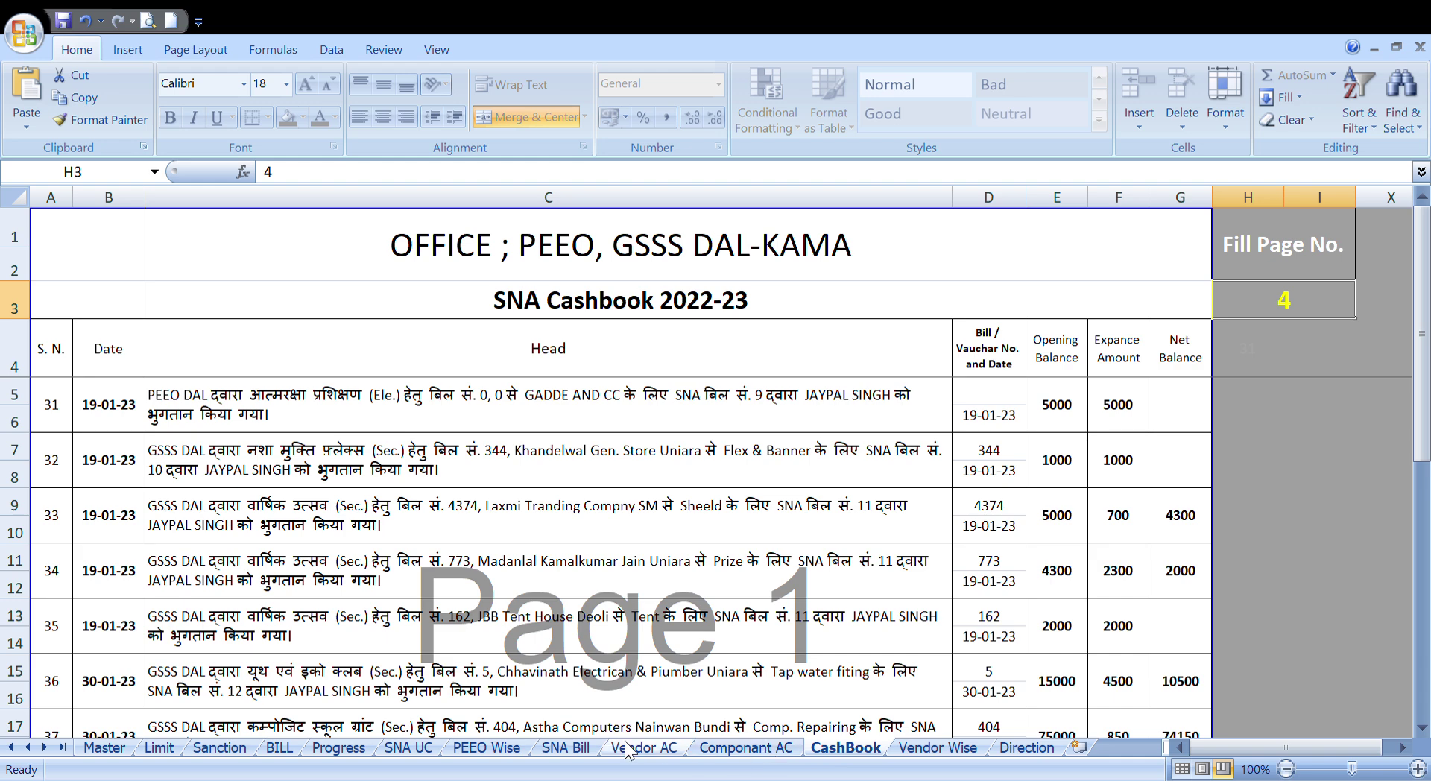
On the Sanction sheet, choose स्पोर्ट्स ग्रांट as the head name and review the sanction order down to its total row
{"action": "left_click", "coordinate": [344, 752]}
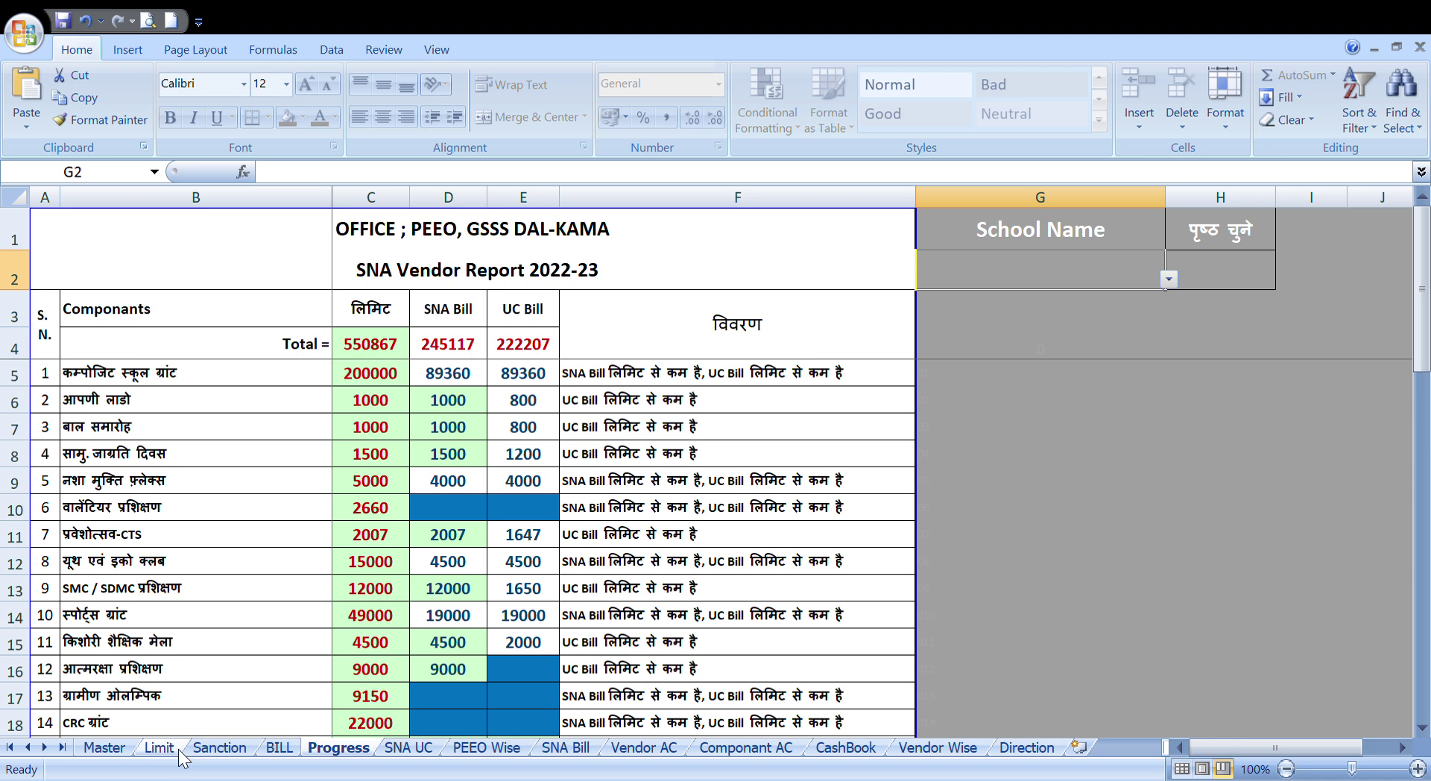
{"action": "left_click", "coordinate": [220, 750]}
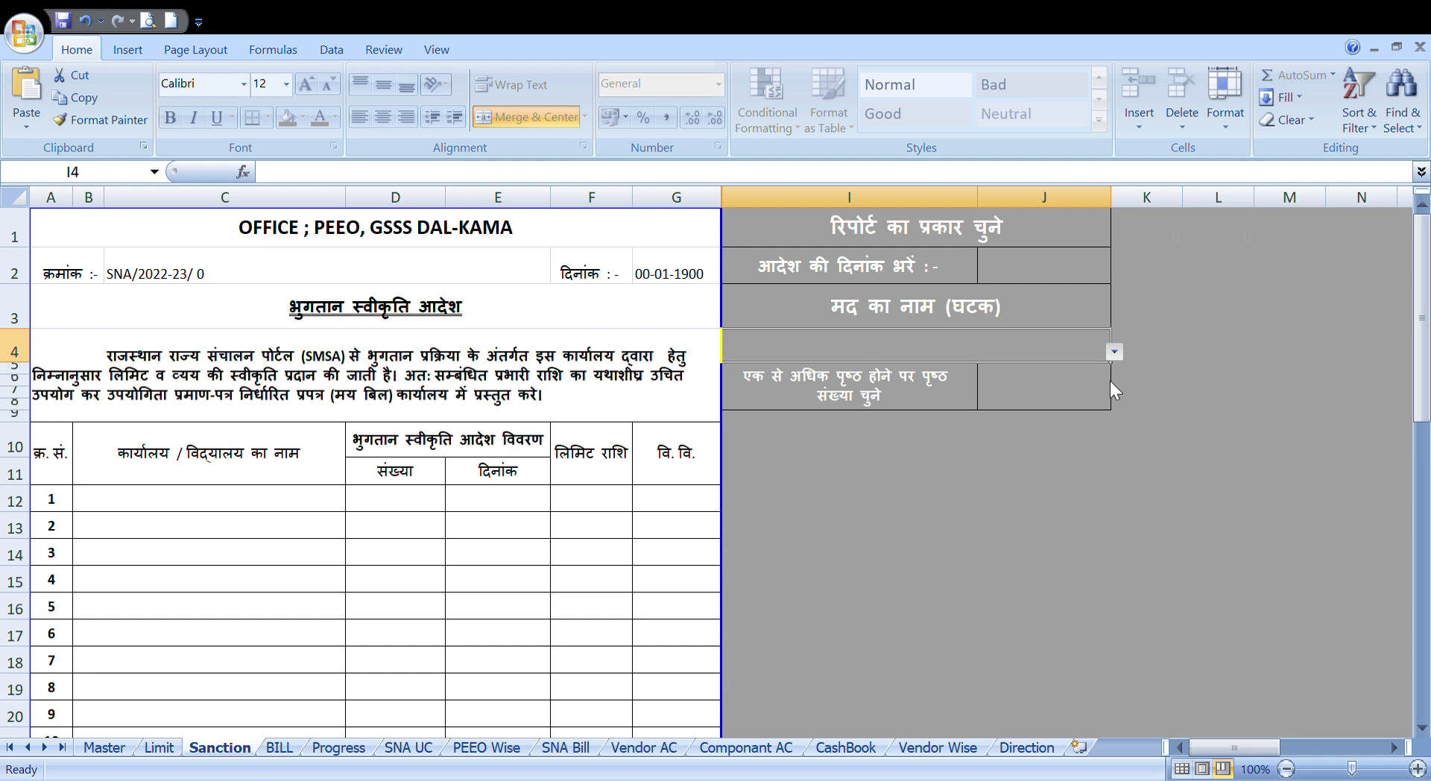
{"action": "left_click", "coordinate": [1069, 374]}
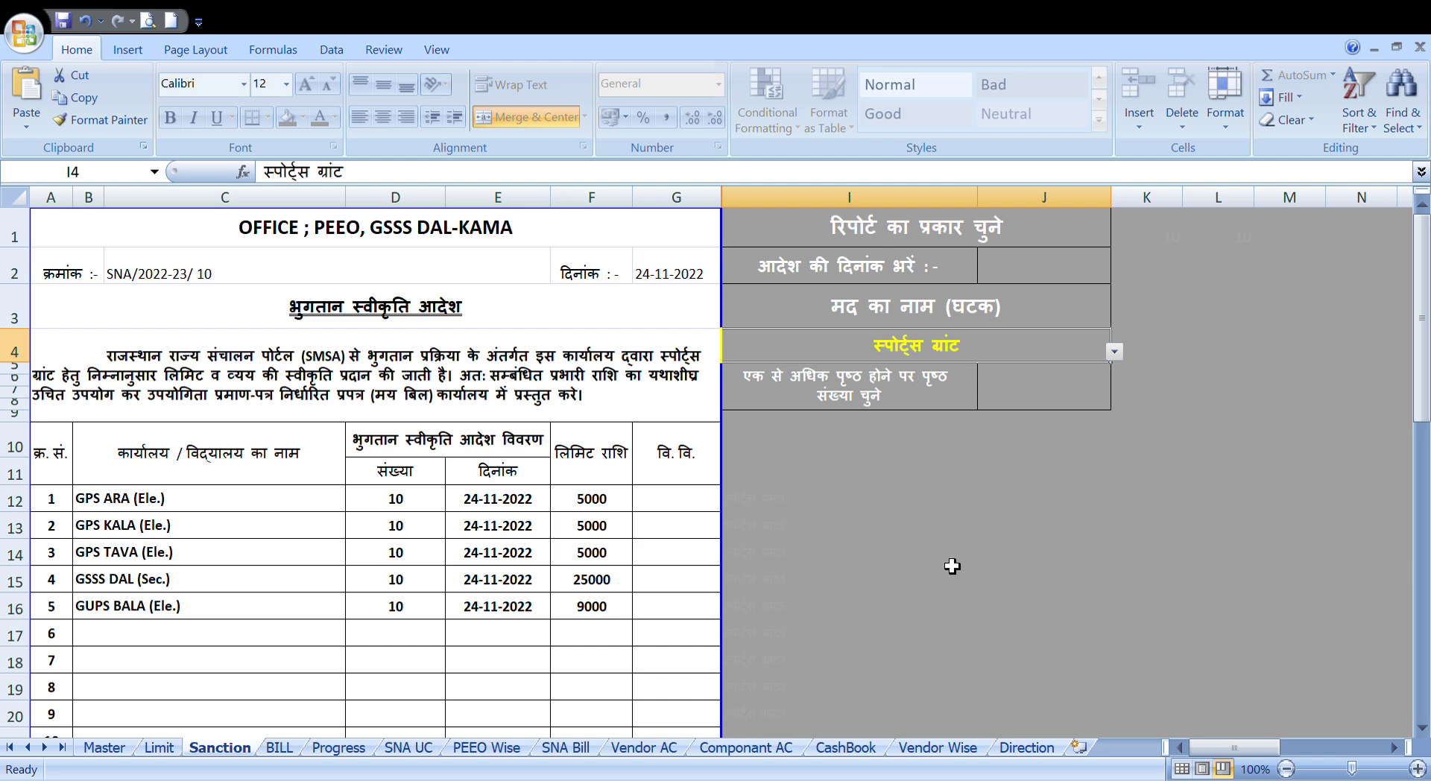
{"action": "scroll", "coordinate": [952, 567], "scroll_direction": "down", "scroll_amount": 1}
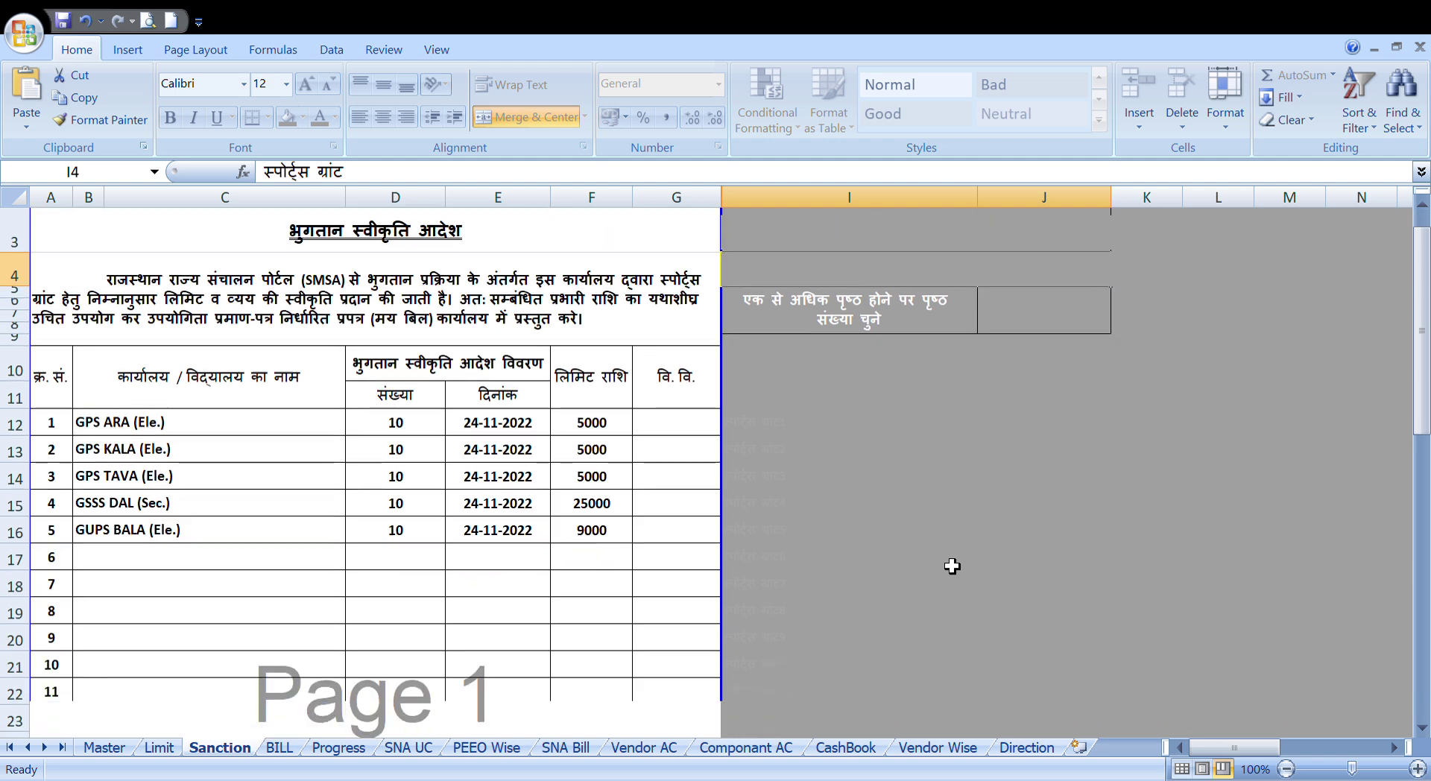
{"action": "scroll", "coordinate": [953, 564], "scroll_direction": "down", "scroll_amount": 3}
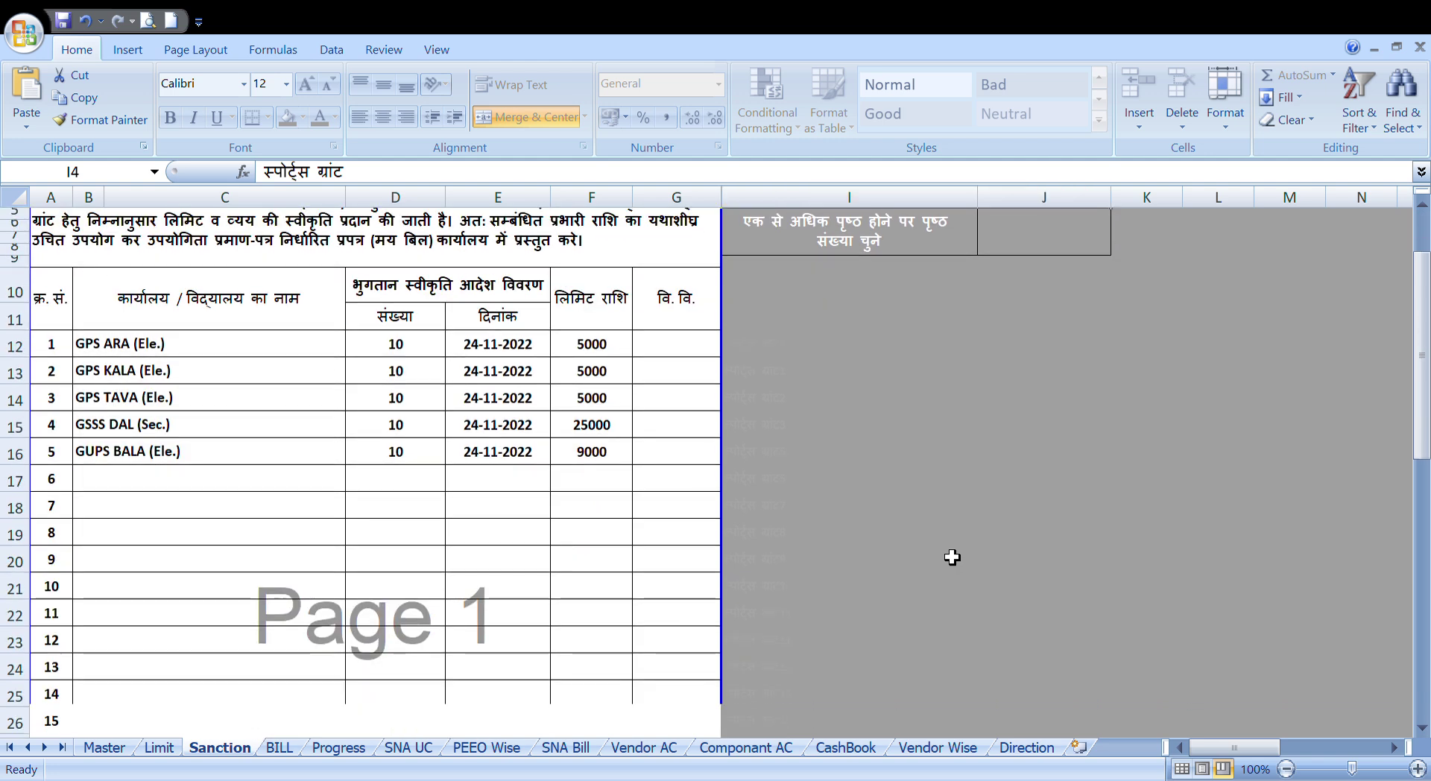
{"action": "scroll", "coordinate": [952, 558], "scroll_direction": "down", "scroll_amount": 3}
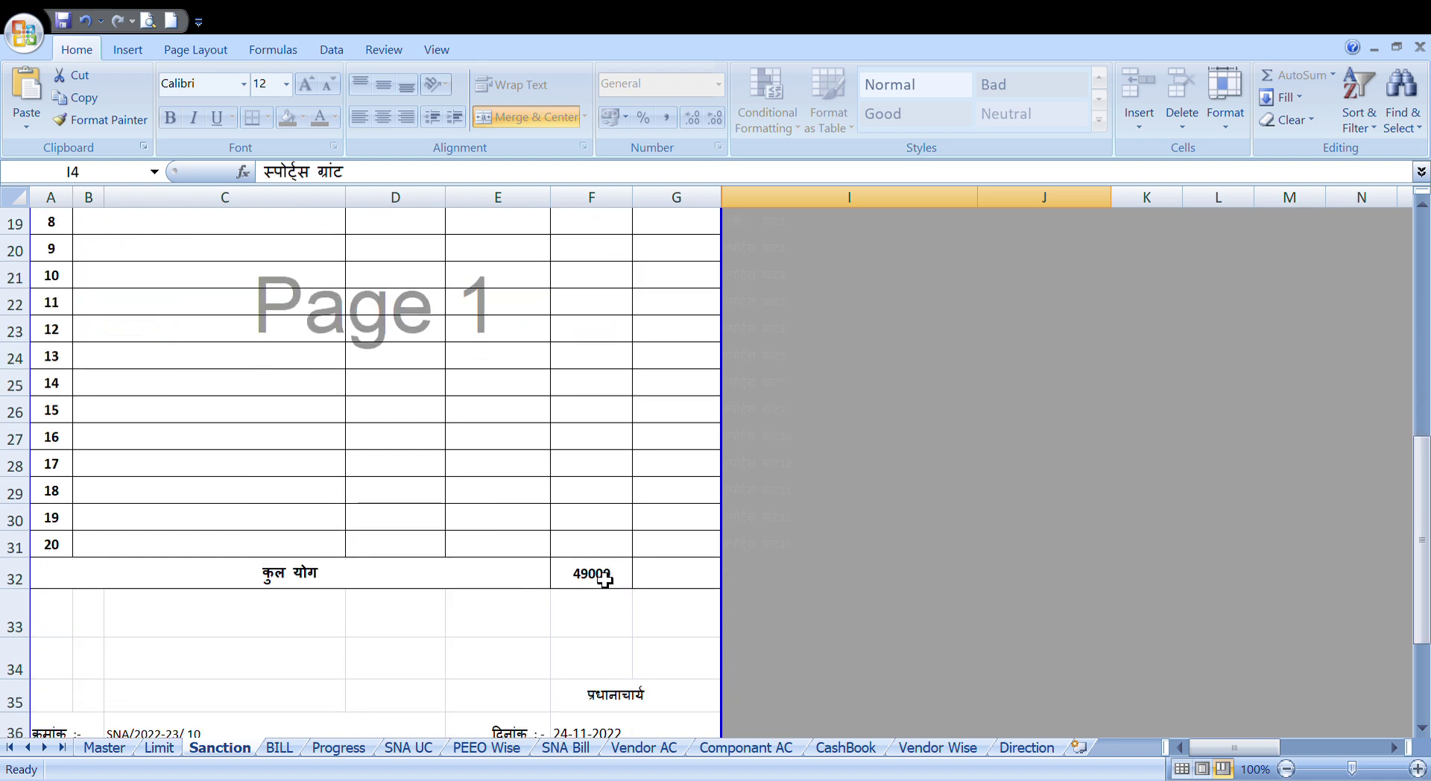
Review the स्पोर्ट्स ग्रांट sanction order from its total row back up to the office heading
{"action": "scroll", "coordinate": [604, 579], "scroll_direction": "up", "scroll_amount": 3}
{"action": "scroll", "coordinate": [605, 580], "scroll_direction": "up", "scroll_amount": 4}
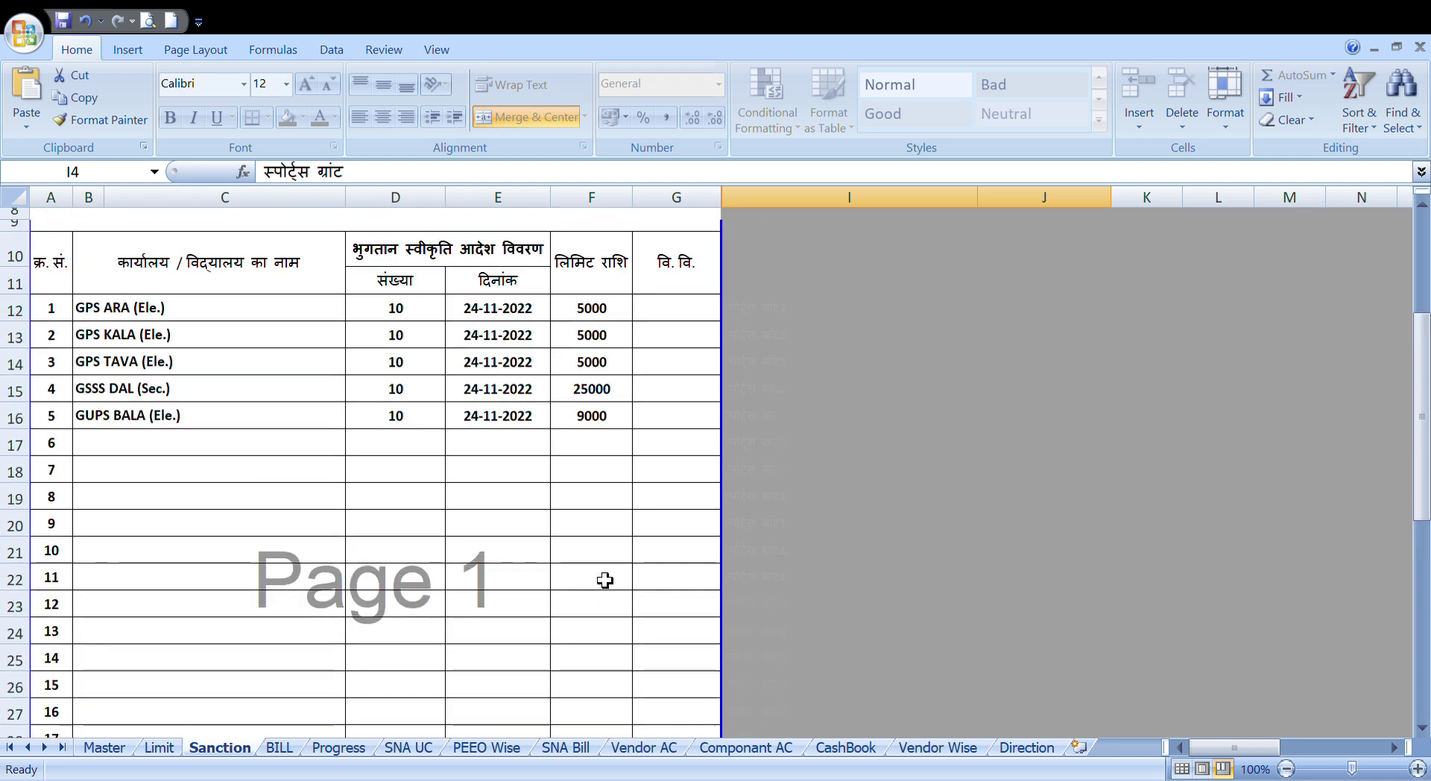
{"action": "scroll", "coordinate": [604, 581], "scroll_direction": "up", "scroll_amount": 3}
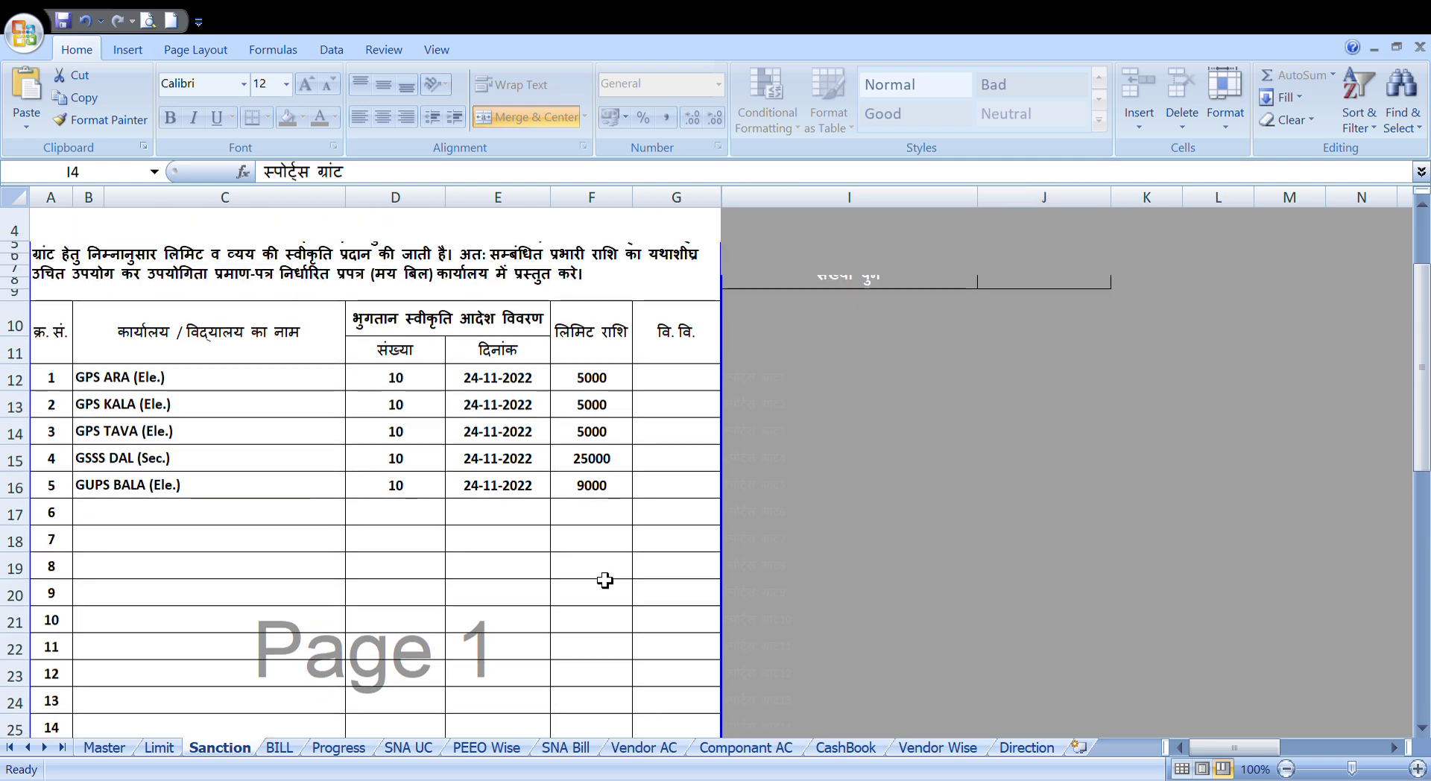
{"action": "scroll", "coordinate": [604, 581], "scroll_direction": "up", "scroll_amount": 1}
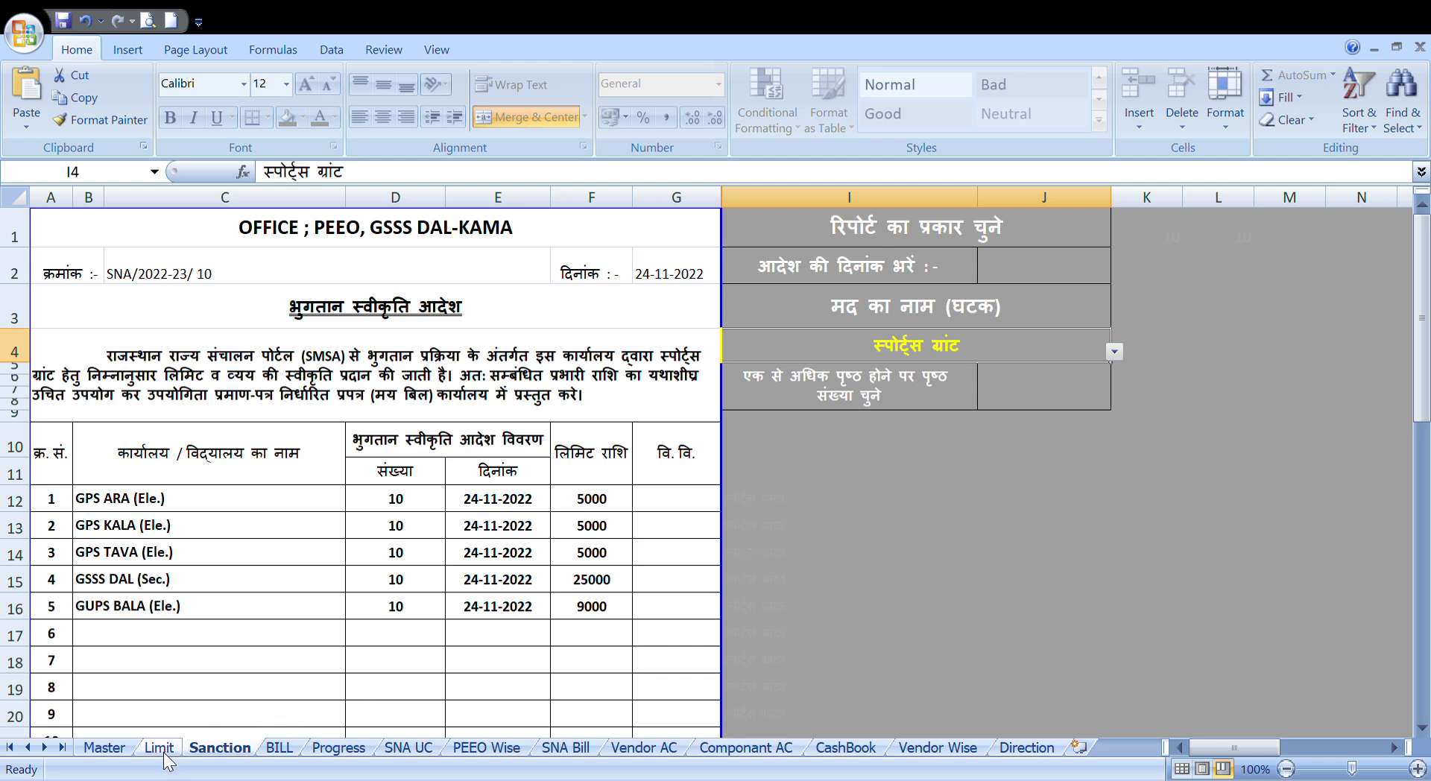
On the Master sheet, examine the school, component, head and vendor lists, including the empty rows available for new entries
{"action": "left_click", "coordinate": [115, 751]}
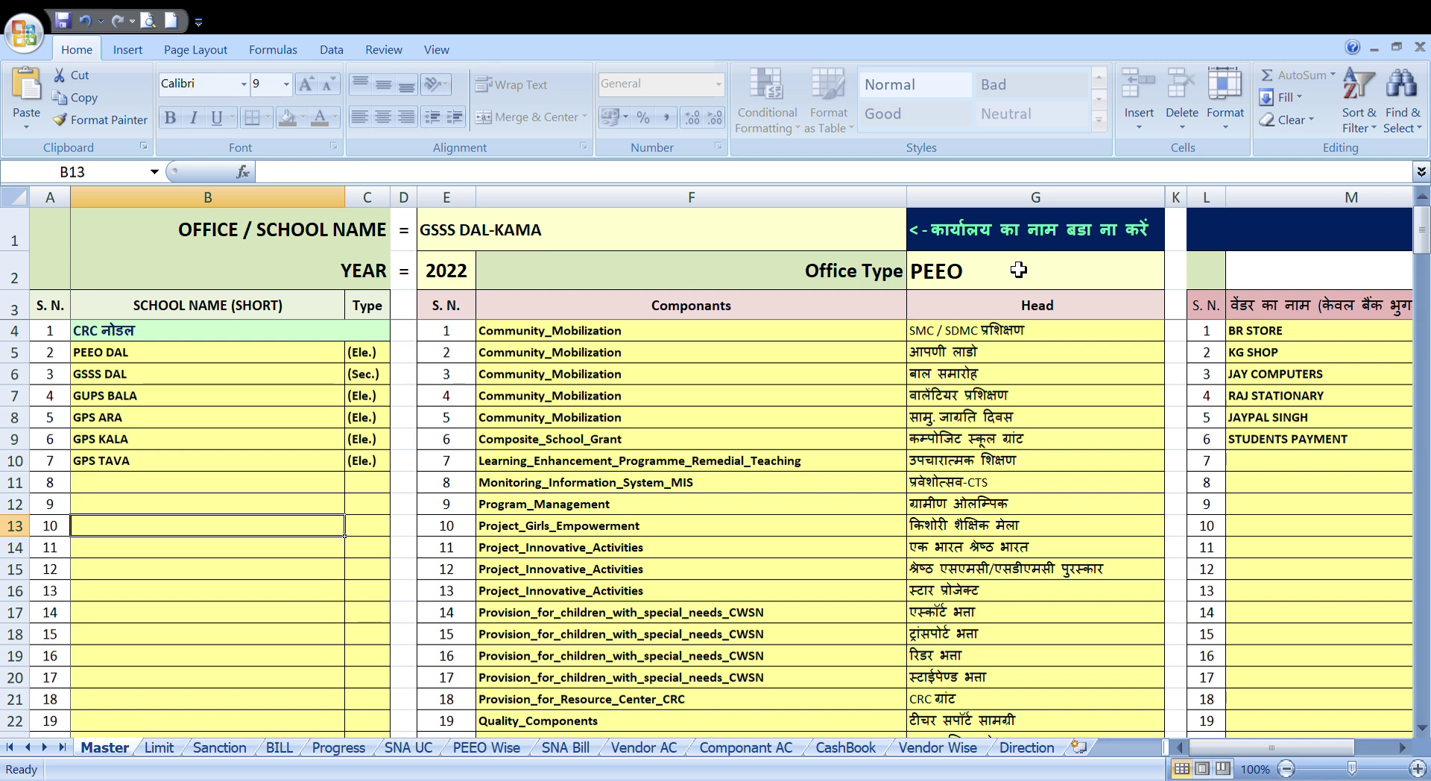
{"action": "scroll", "coordinate": [1018, 270], "scroll_direction": "right", "scroll_amount": 5}
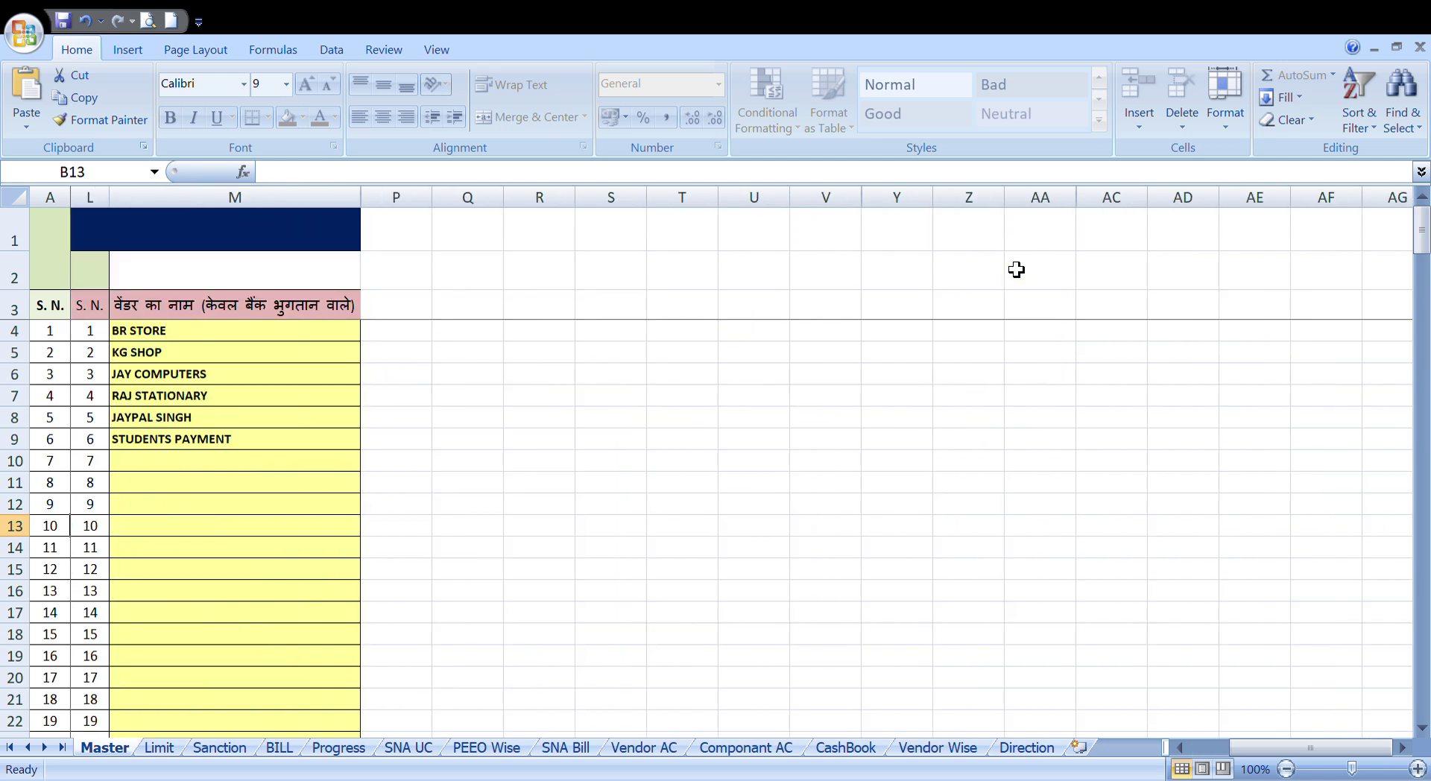
{"action": "scroll", "coordinate": [1018, 270], "scroll_direction": "left", "scroll_amount": 5}
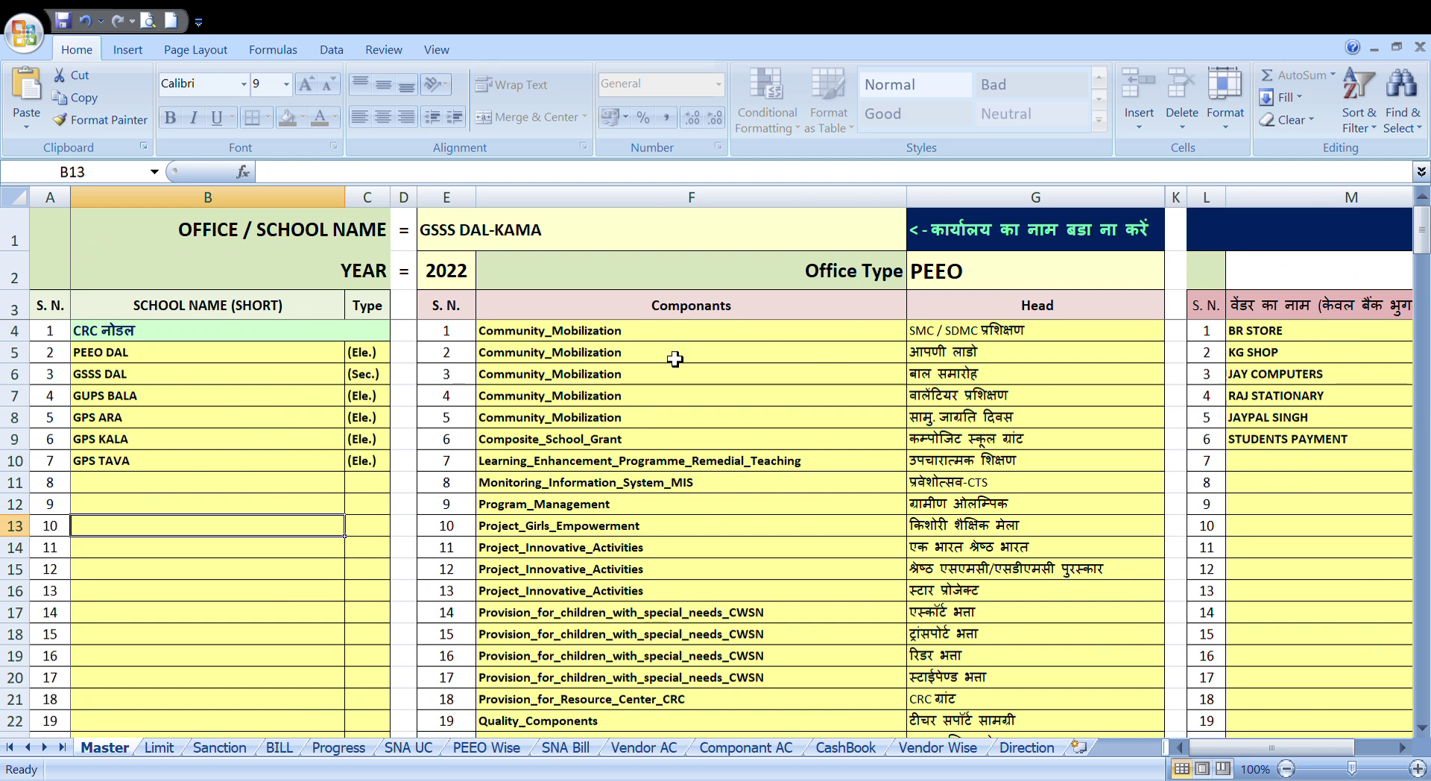
{"action": "scroll", "coordinate": [676, 359], "scroll_direction": "right", "scroll_amount": 3}
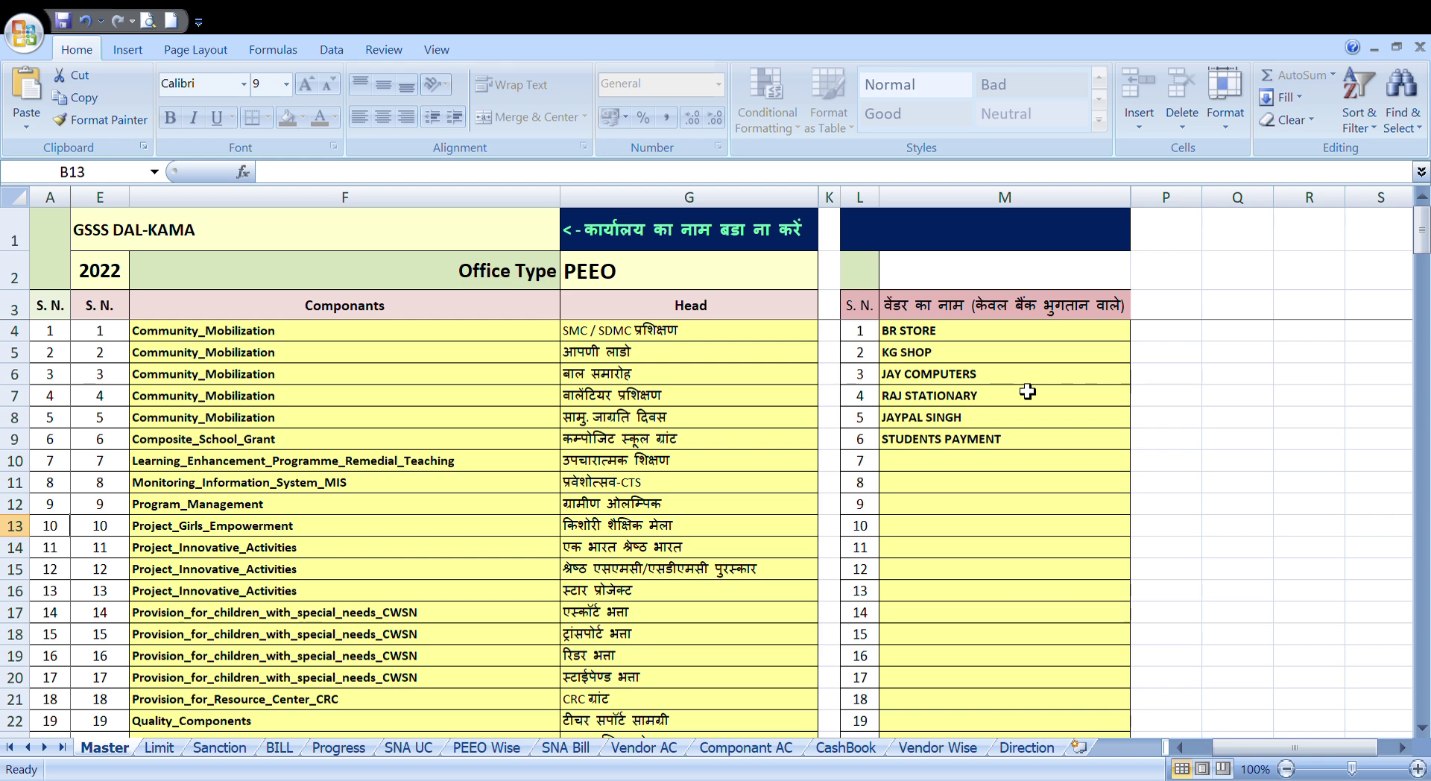
{"action": "scroll", "coordinate": [999, 479], "scroll_direction": "down", "scroll_amount": 20}
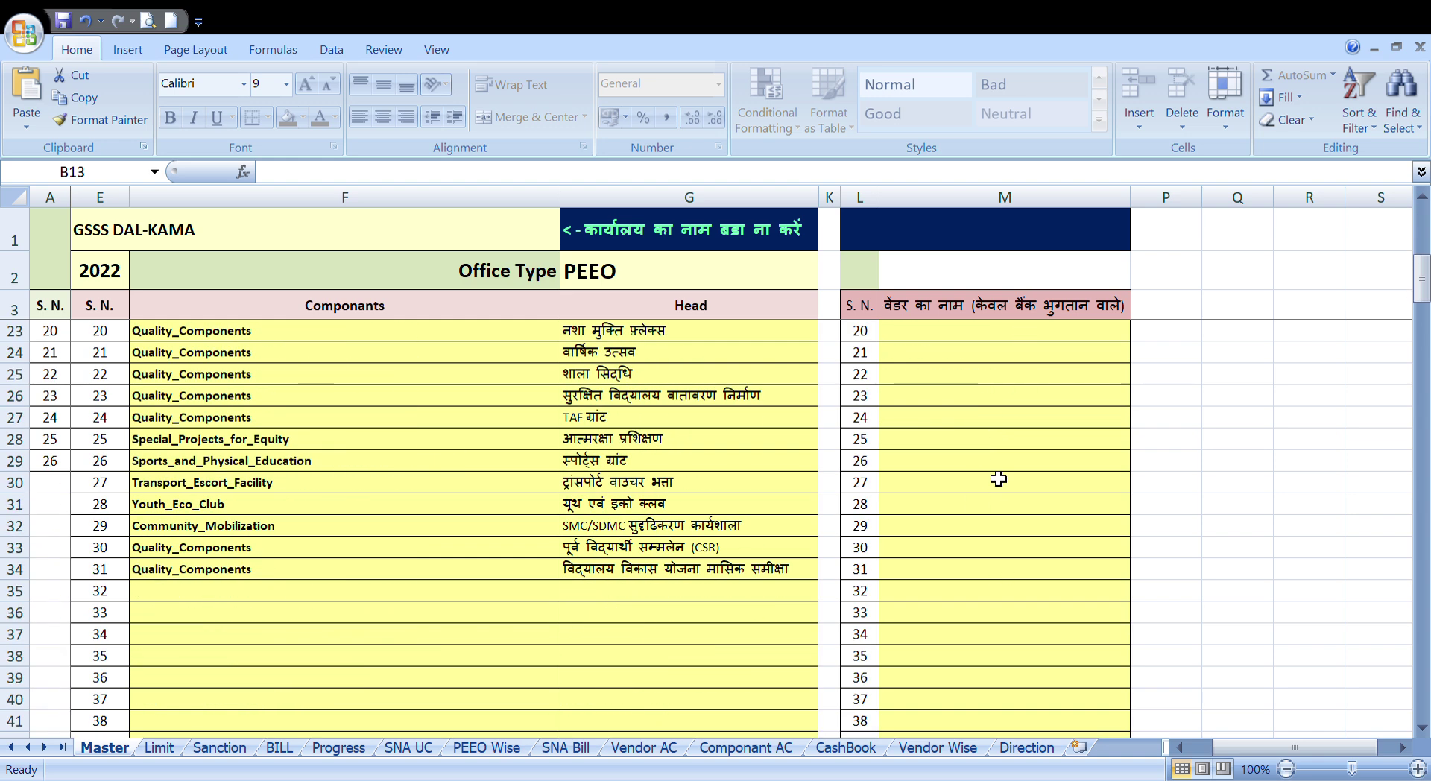
{"action": "scroll", "coordinate": [999, 479], "scroll_direction": "down", "scroll_amount": 17}
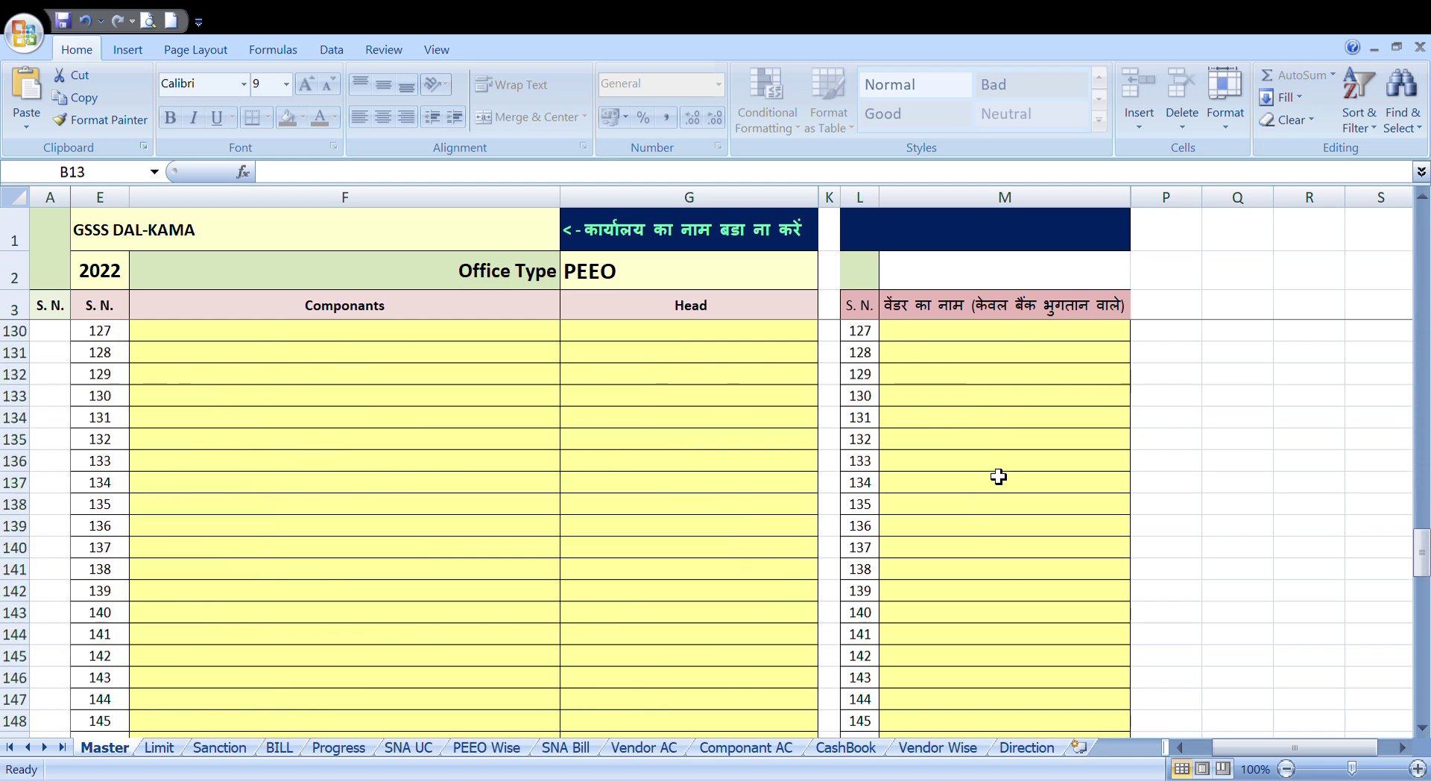
{"action": "scroll", "coordinate": [999, 477], "scroll_direction": "up", "scroll_amount": 20}
{"action": "scroll", "coordinate": [999, 477], "scroll_direction": "up", "scroll_amount": 20}
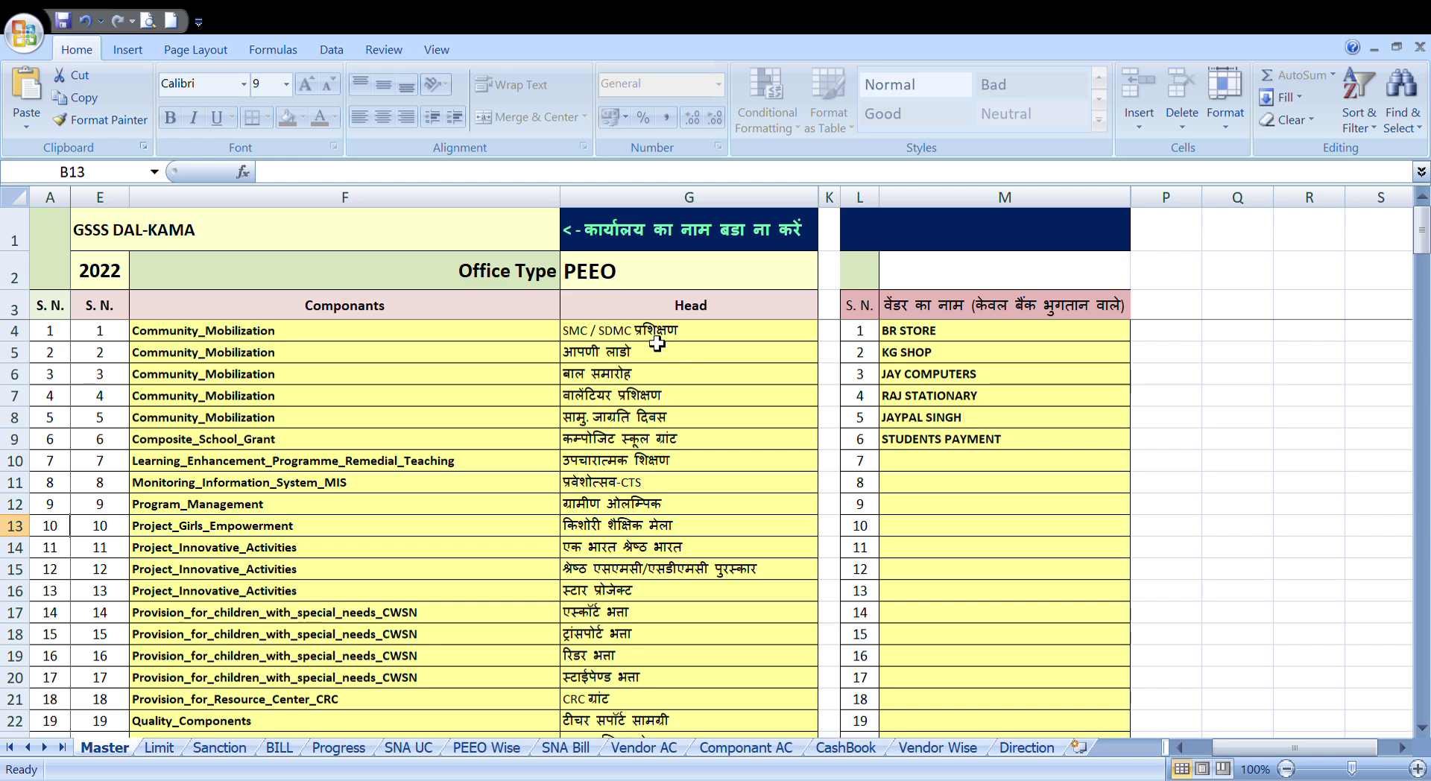
{"action": "scroll", "coordinate": [656, 343], "scroll_direction": "down", "scroll_amount": 8}
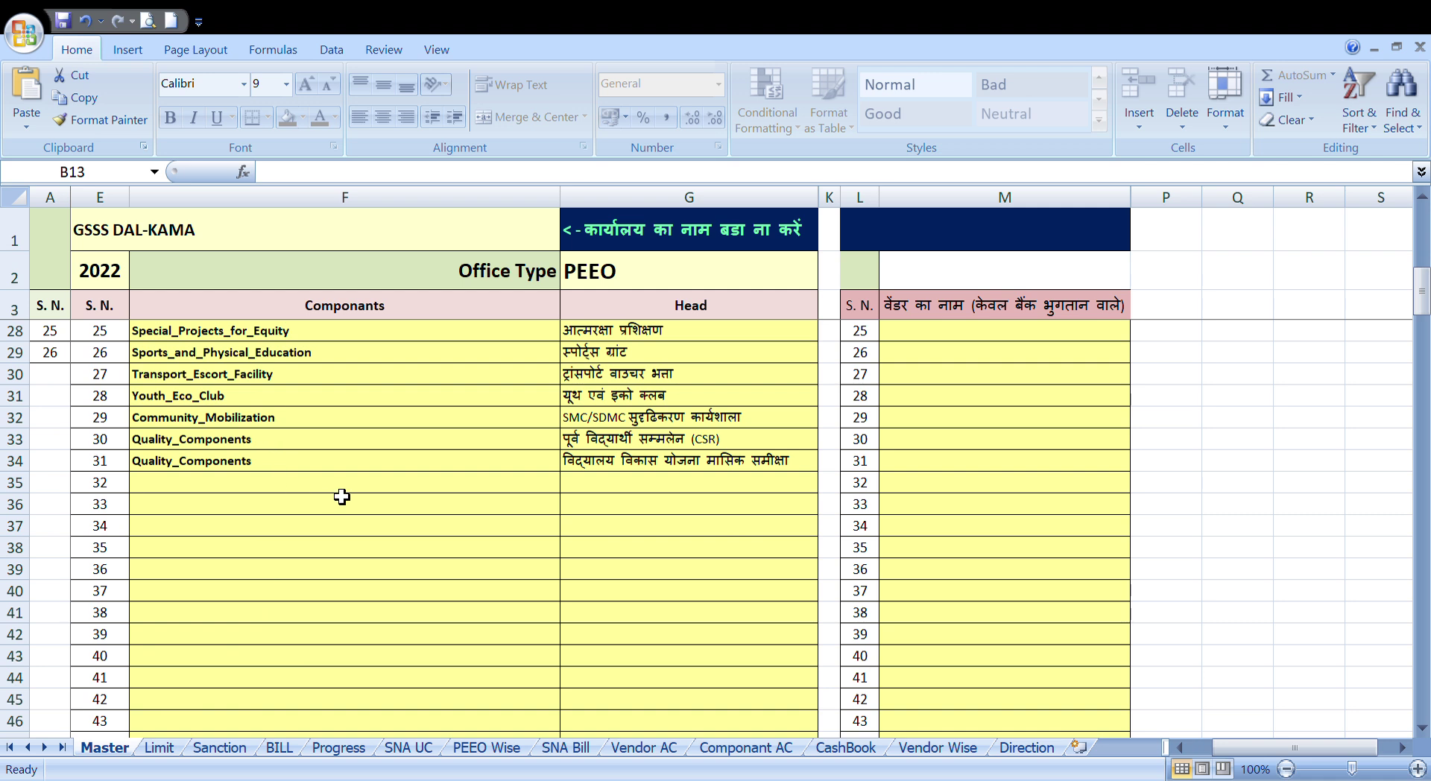
{"action": "left_click", "coordinate": [552, 490]}
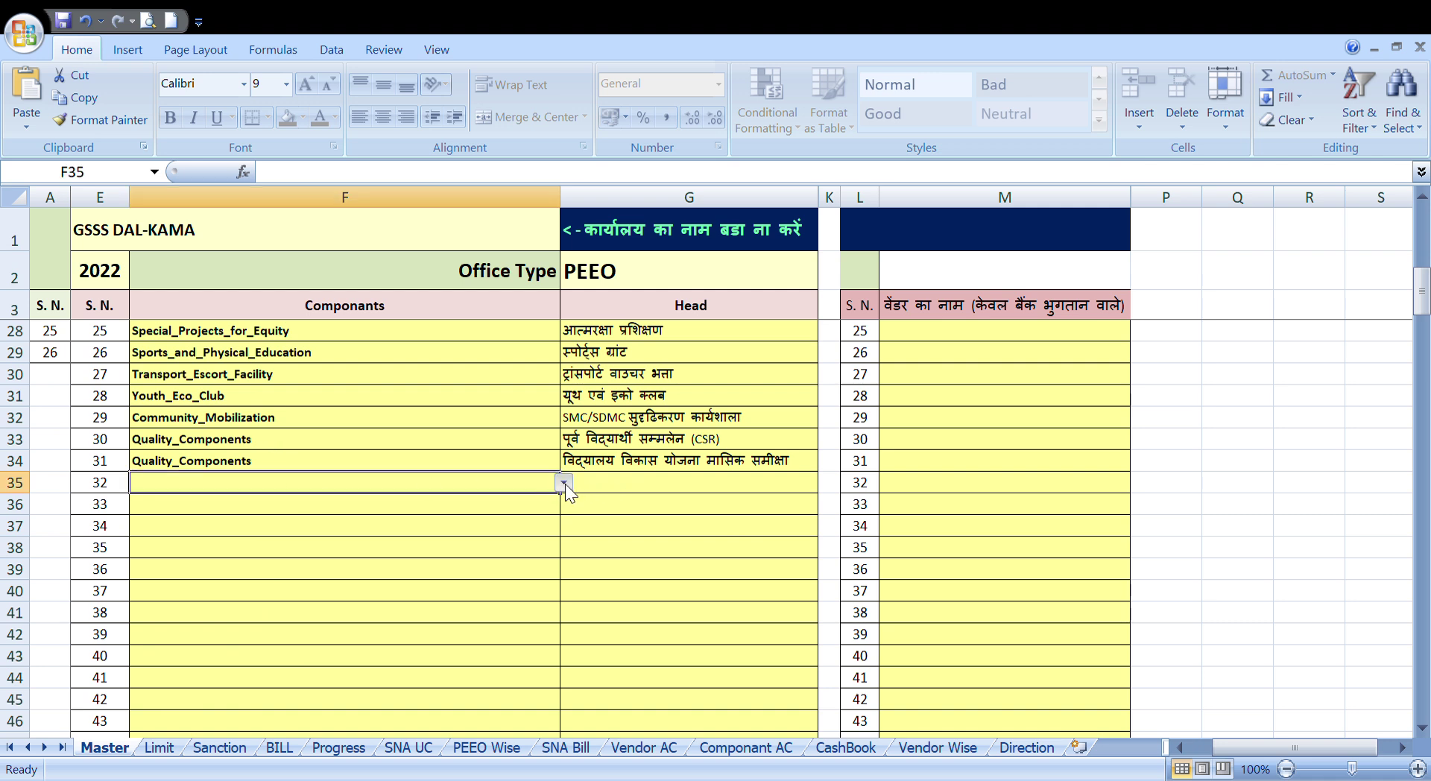
{"action": "left_click", "coordinate": [648, 491]}
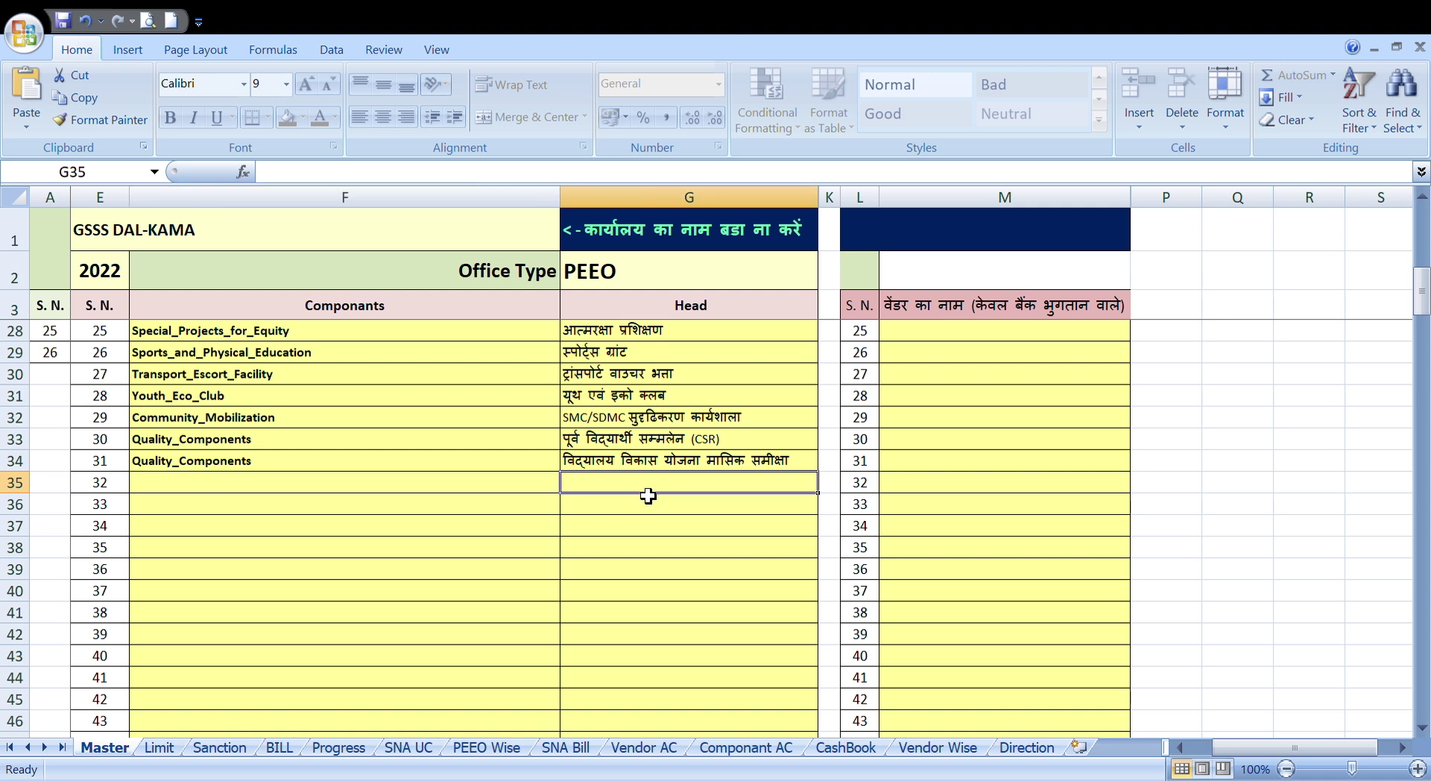
{"action": "type", "text": "y.klhu"}
{"action": "key", "text": "BackSpace"}
{"action": "key", "text": "BackSpace"}
{"action": "key", "text": "BackSpace"}
{"action": "key", "text": "BackSpace"}
{"action": "key", "text": "BackSpace"}
{"action": "key", "text": "BackSpace"}
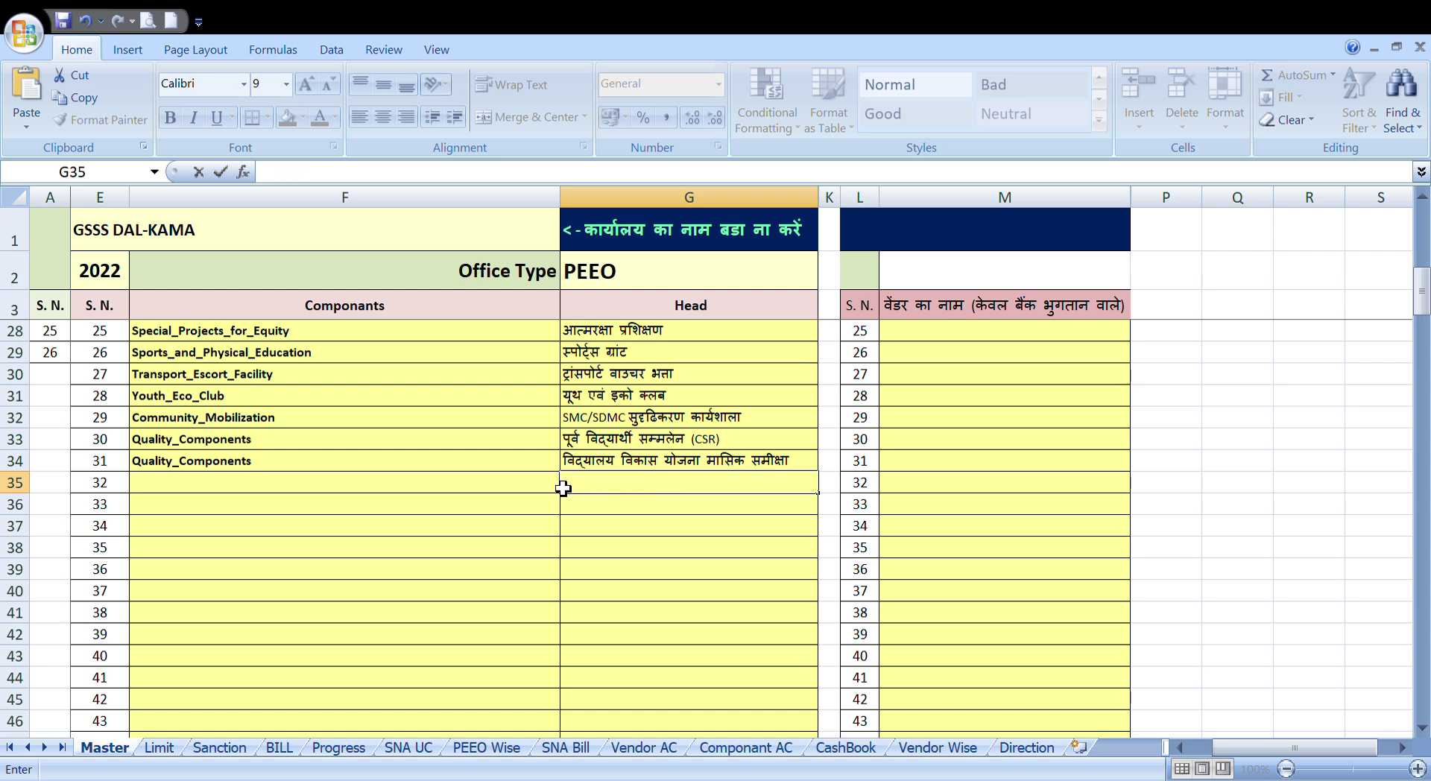
{"action": "left_click", "coordinate": [543, 494]}
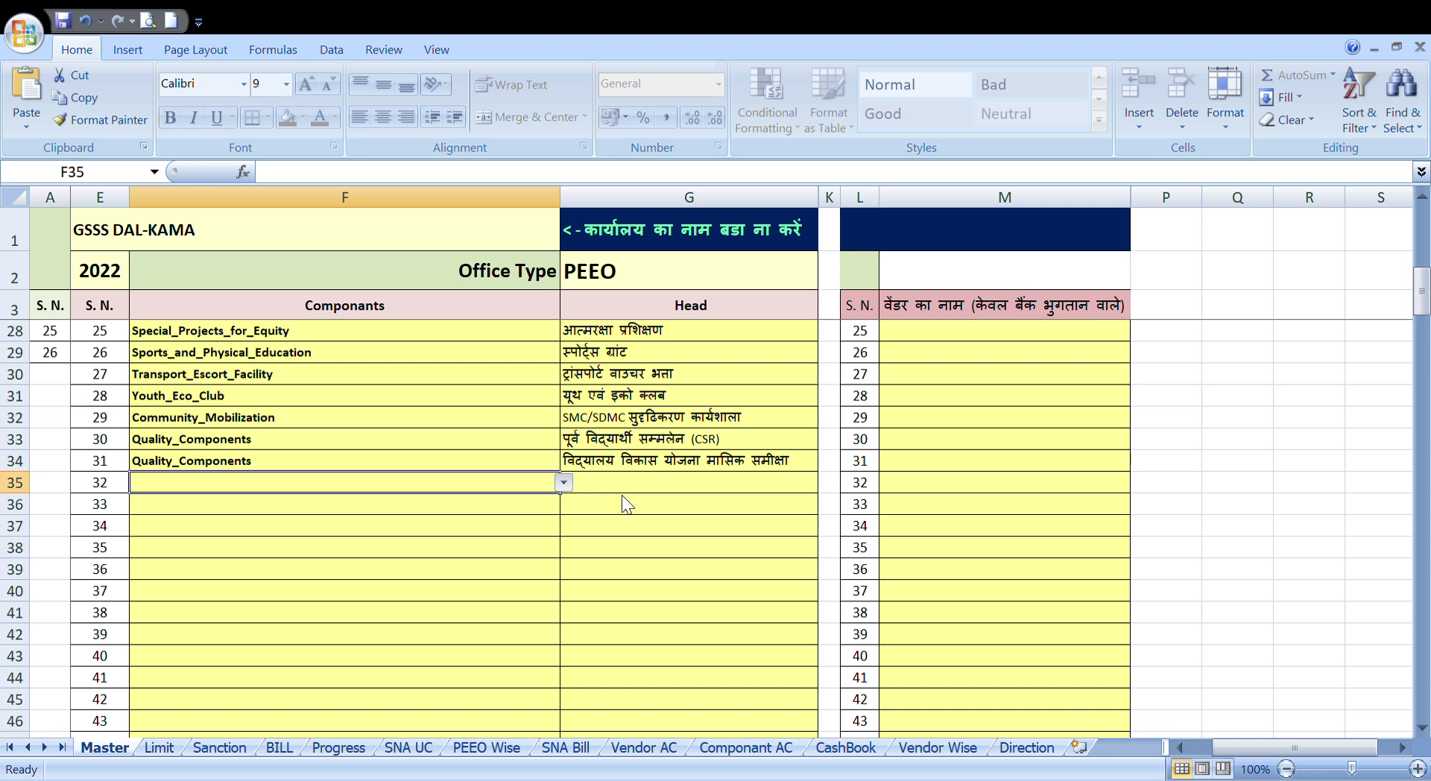
Go over the Master sheet's school names and types again, and its components and heads down to the first empty row
{"action": "scroll", "coordinate": [630, 503], "scroll_direction": "left", "scroll_amount": 3}
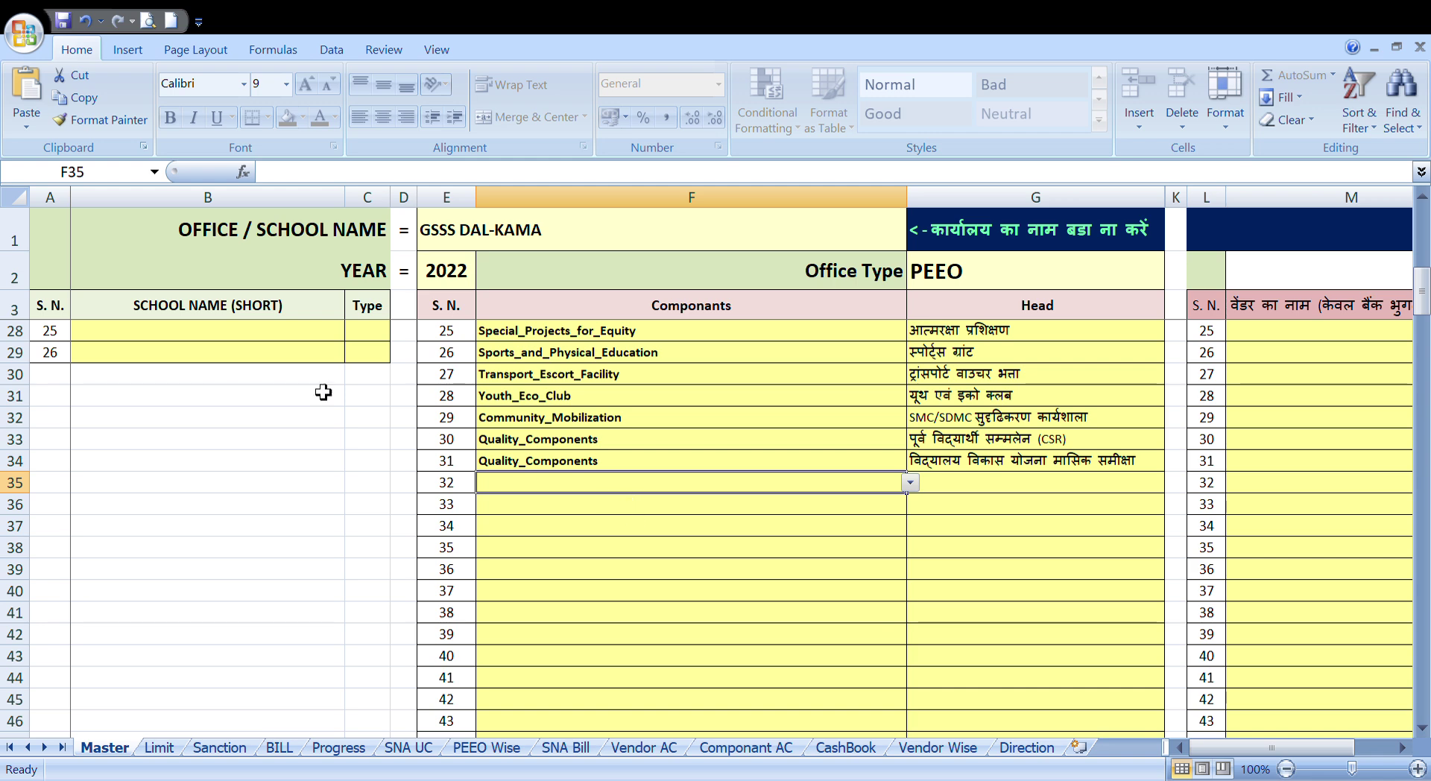
{"action": "scroll", "coordinate": [249, 351], "scroll_direction": "up", "scroll_amount": 8}
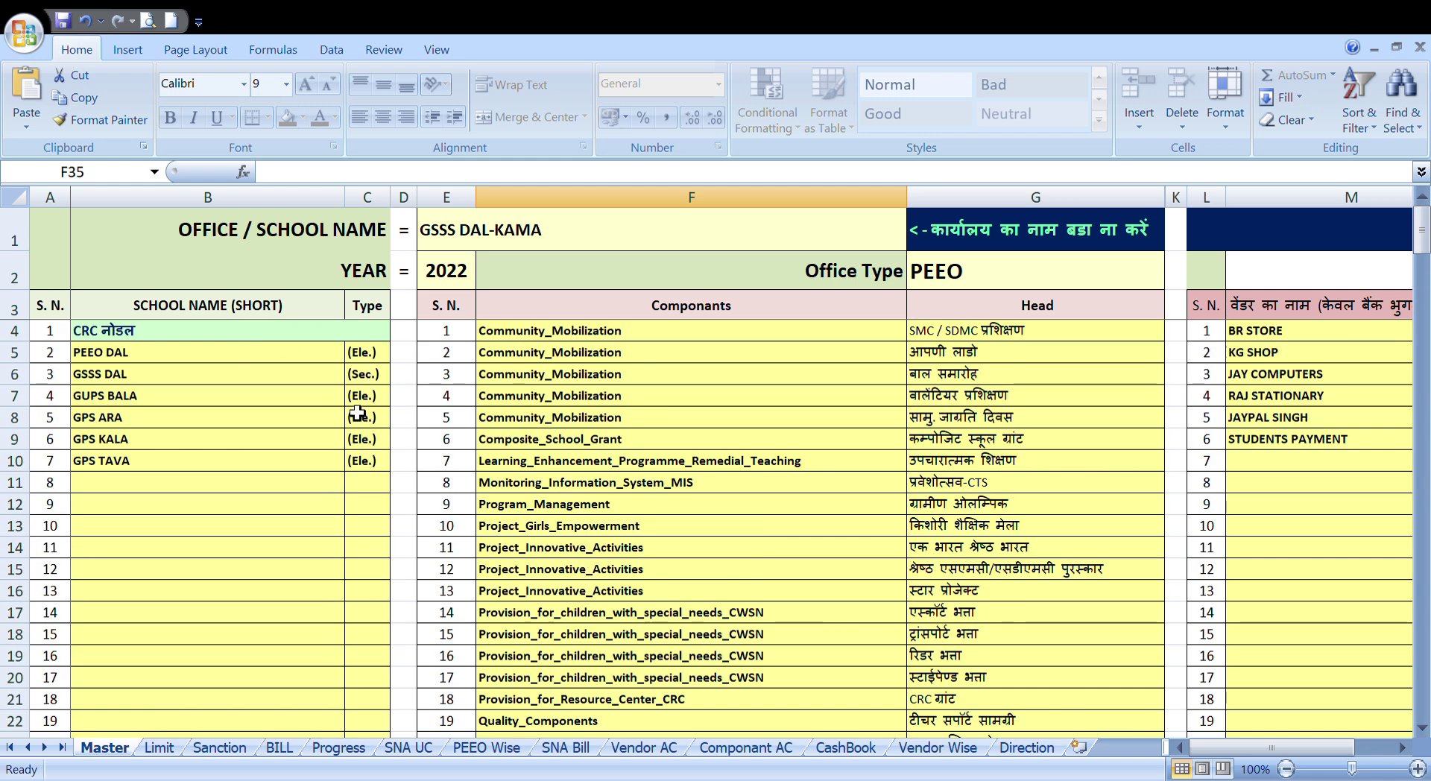
{"action": "scroll", "coordinate": [686, 430], "scroll_direction": "right", "scroll_amount": 3}
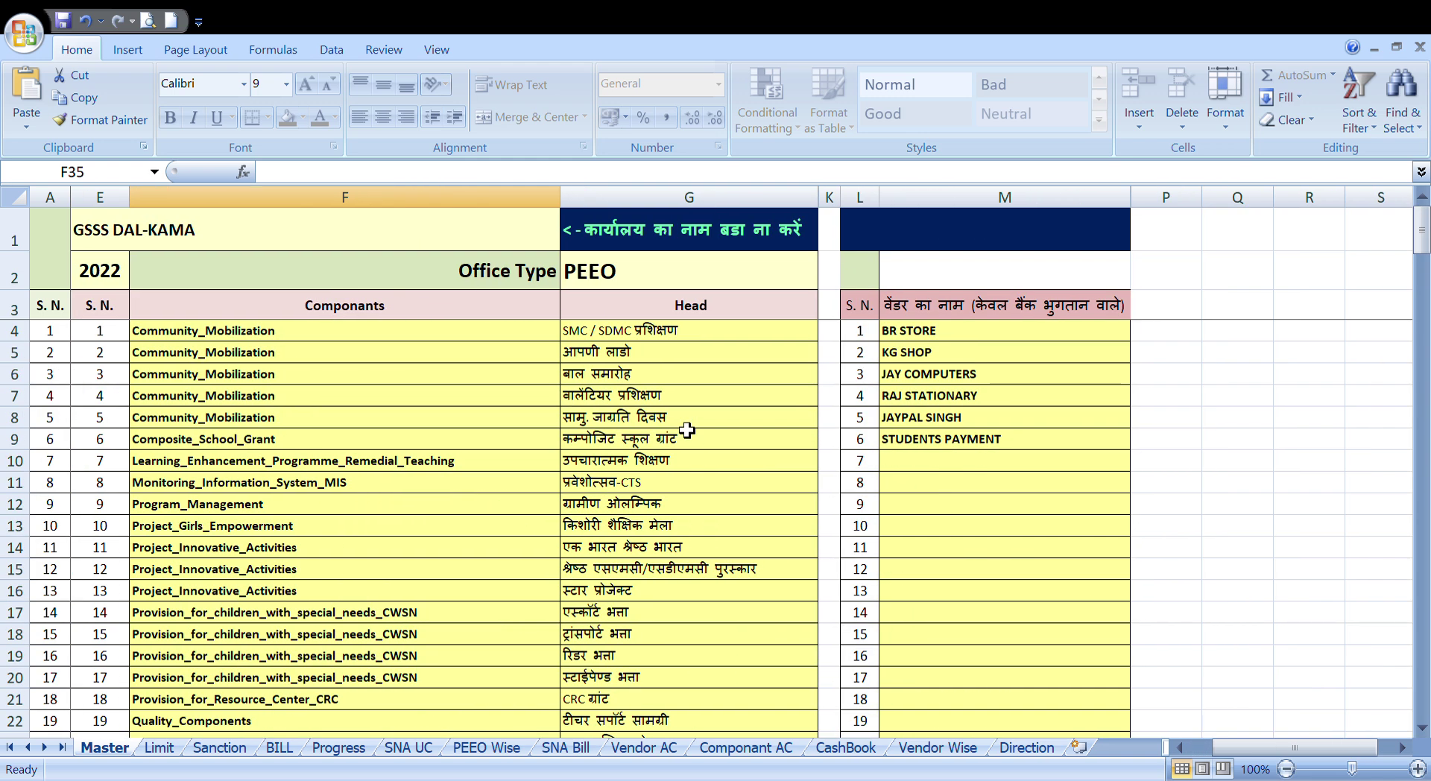
{"action": "scroll", "coordinate": [686, 430], "scroll_direction": "down", "scroll_amount": 7}
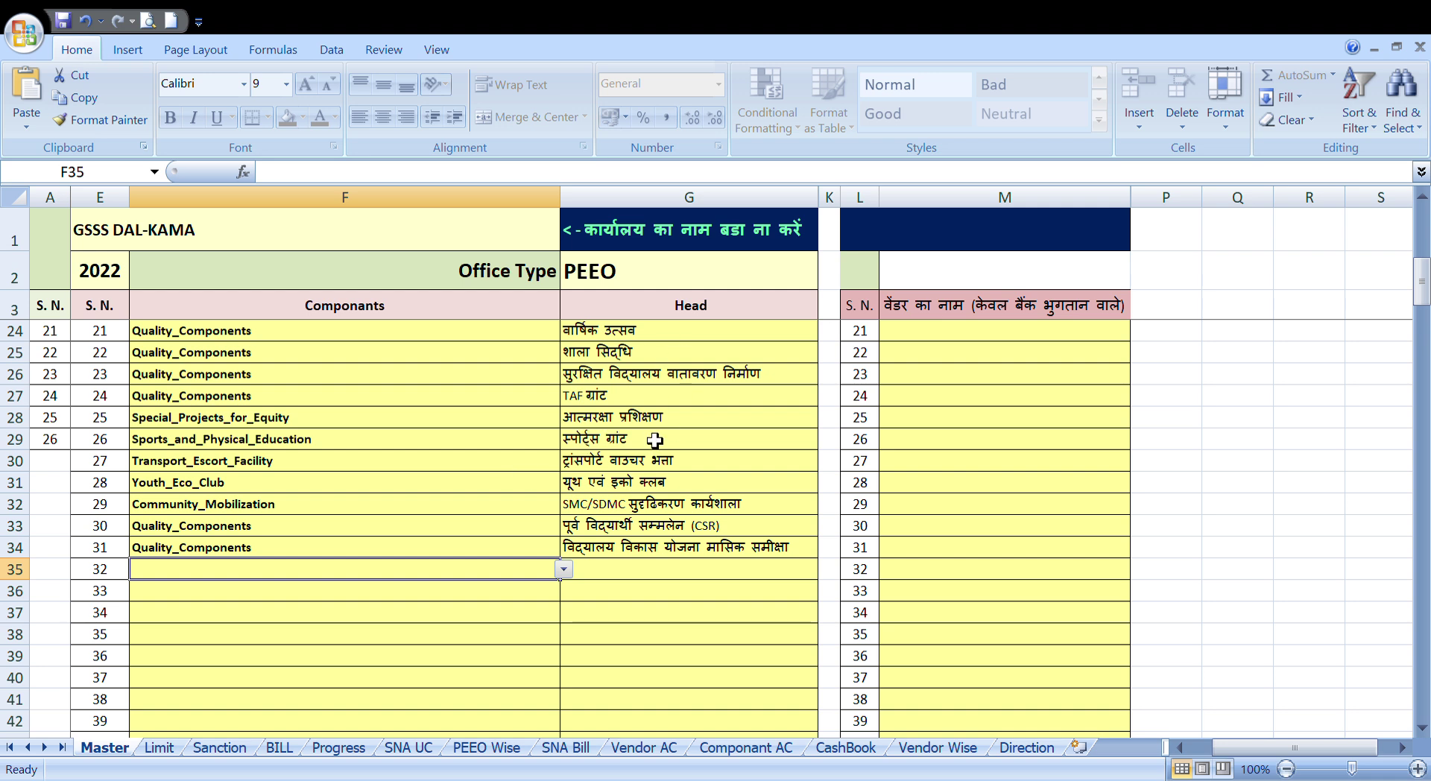
{"action": "scroll", "coordinate": [655, 440], "scroll_direction": "down", "scroll_amount": 2}
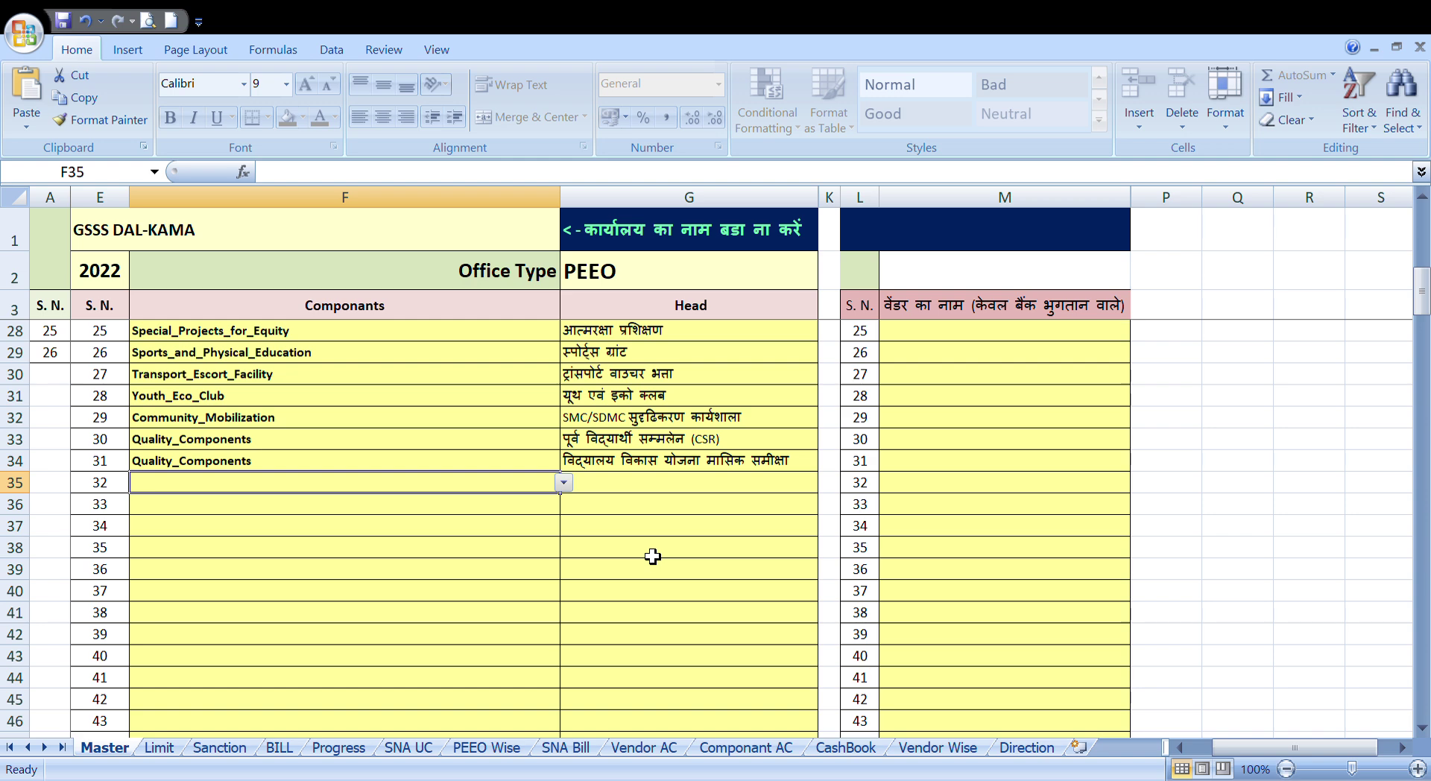
{"action": "scroll", "coordinate": [653, 555], "scroll_direction": "up", "scroll_amount": 8}
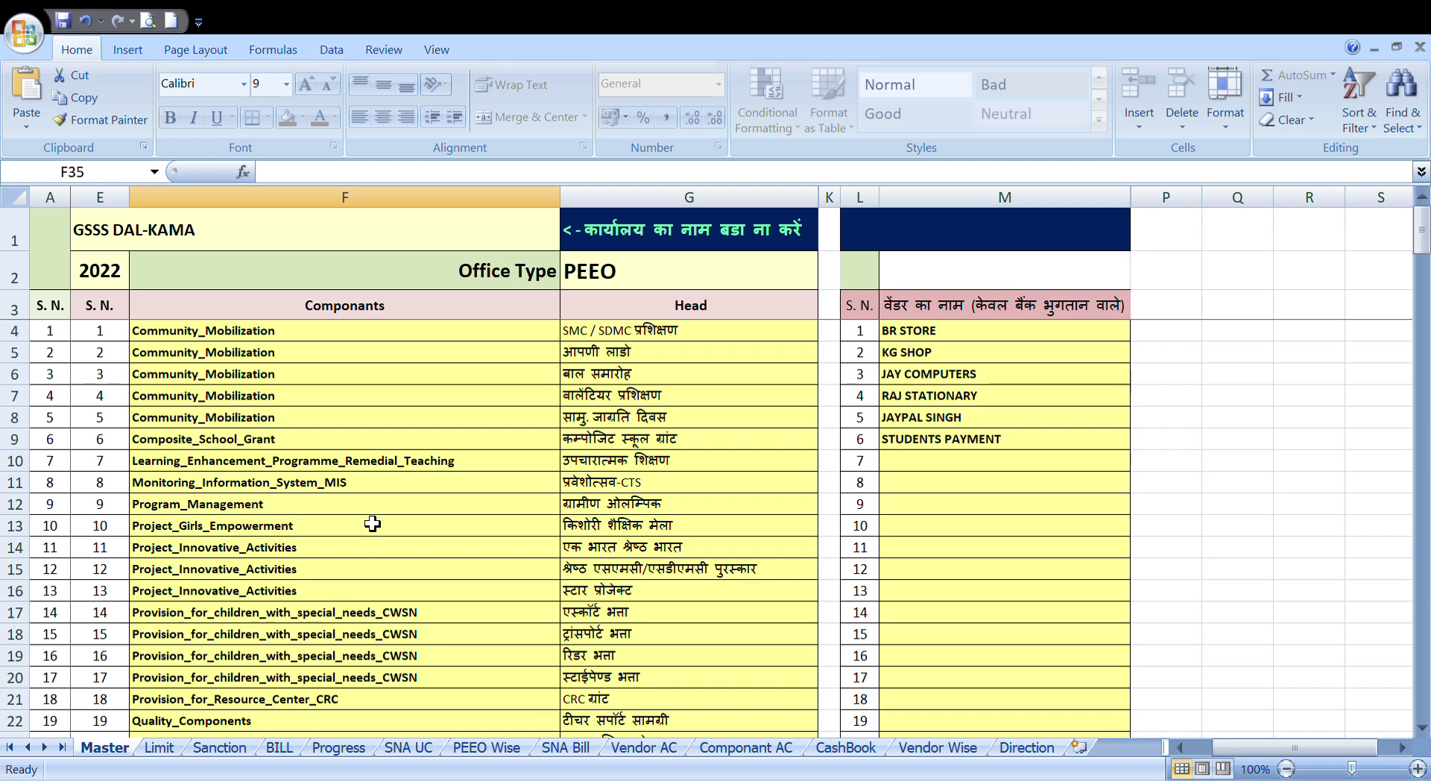
On the Limit sheet, inspect the first entry's head and block order date, and review the limit entries down to the last filled row
{"action": "left_click", "coordinate": [157, 747]}
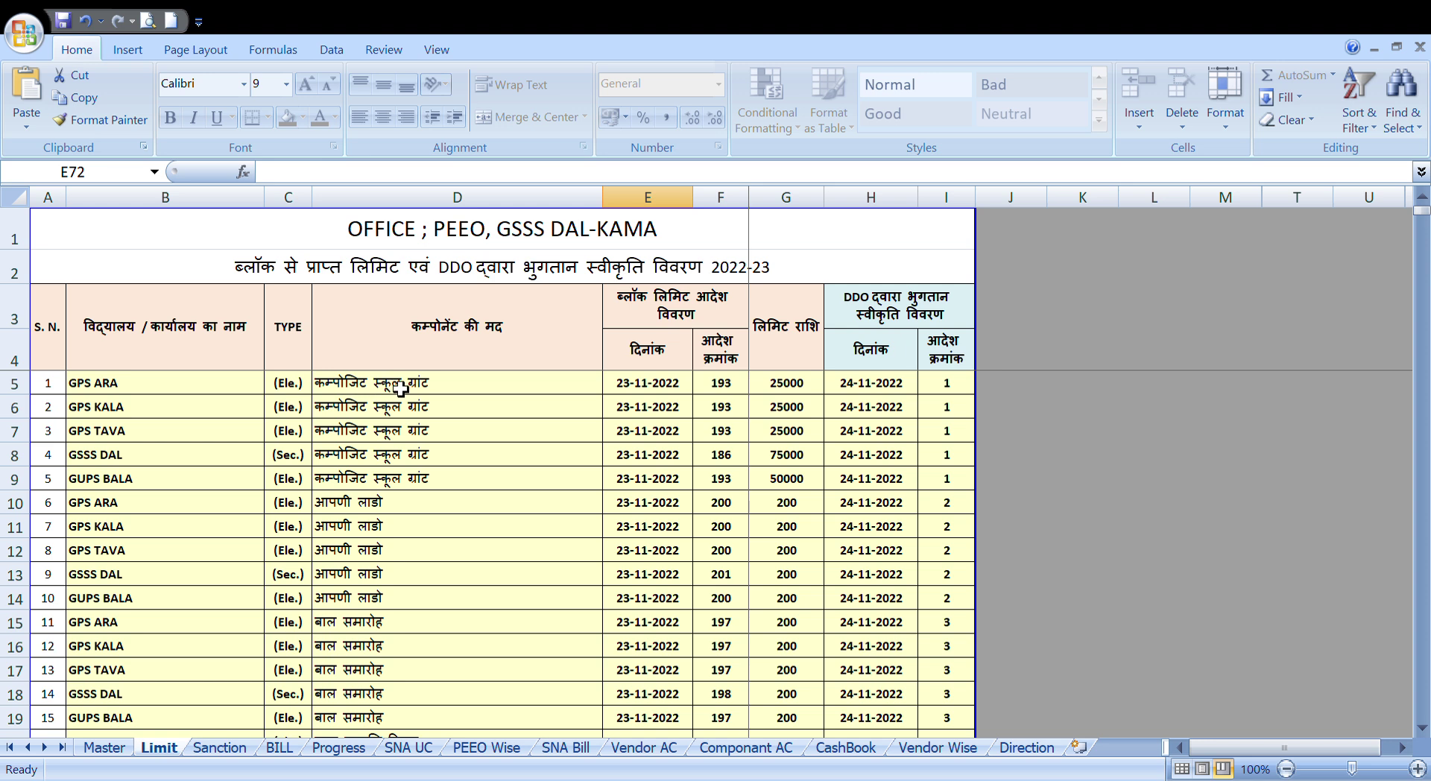
{"action": "left_click", "coordinate": [459, 385]}
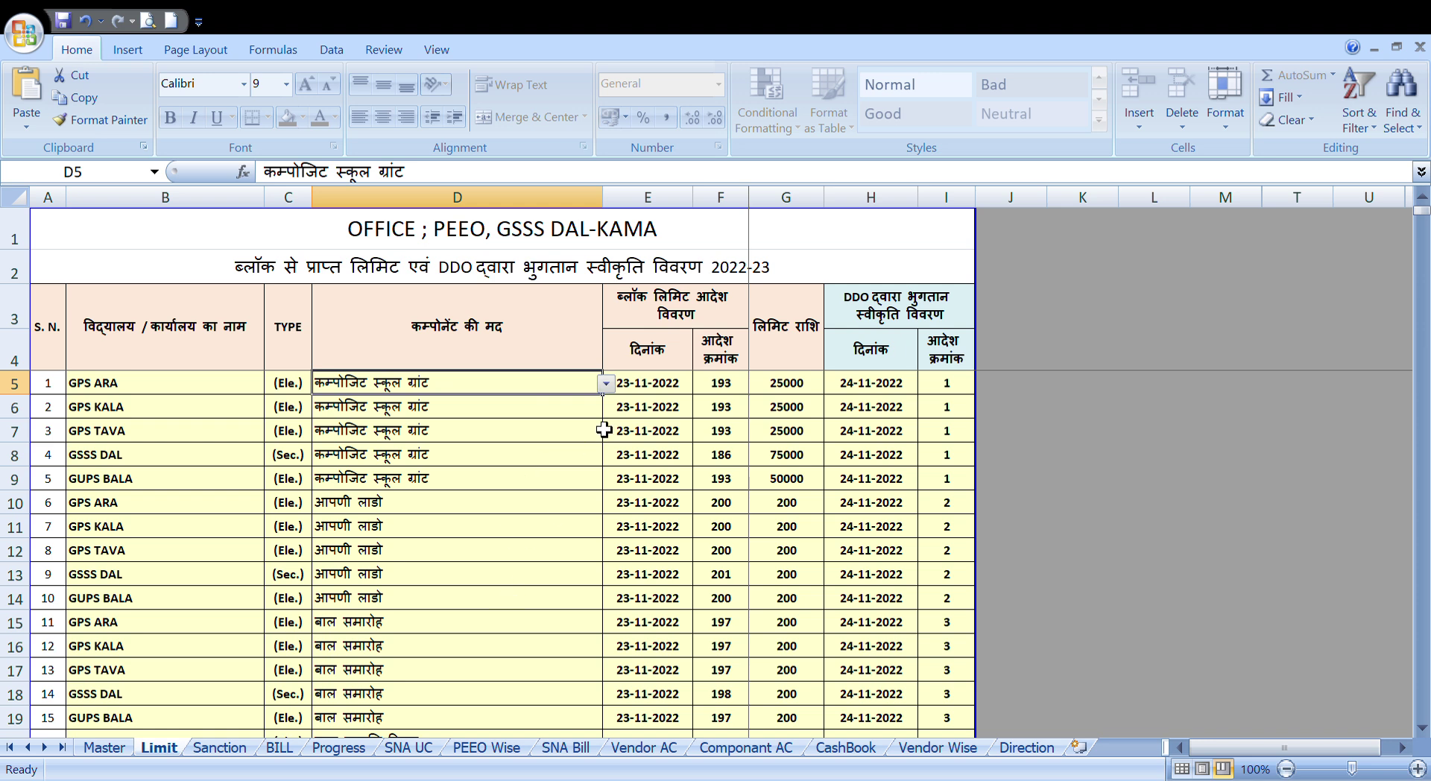
{"action": "left_click", "coordinate": [653, 392]}
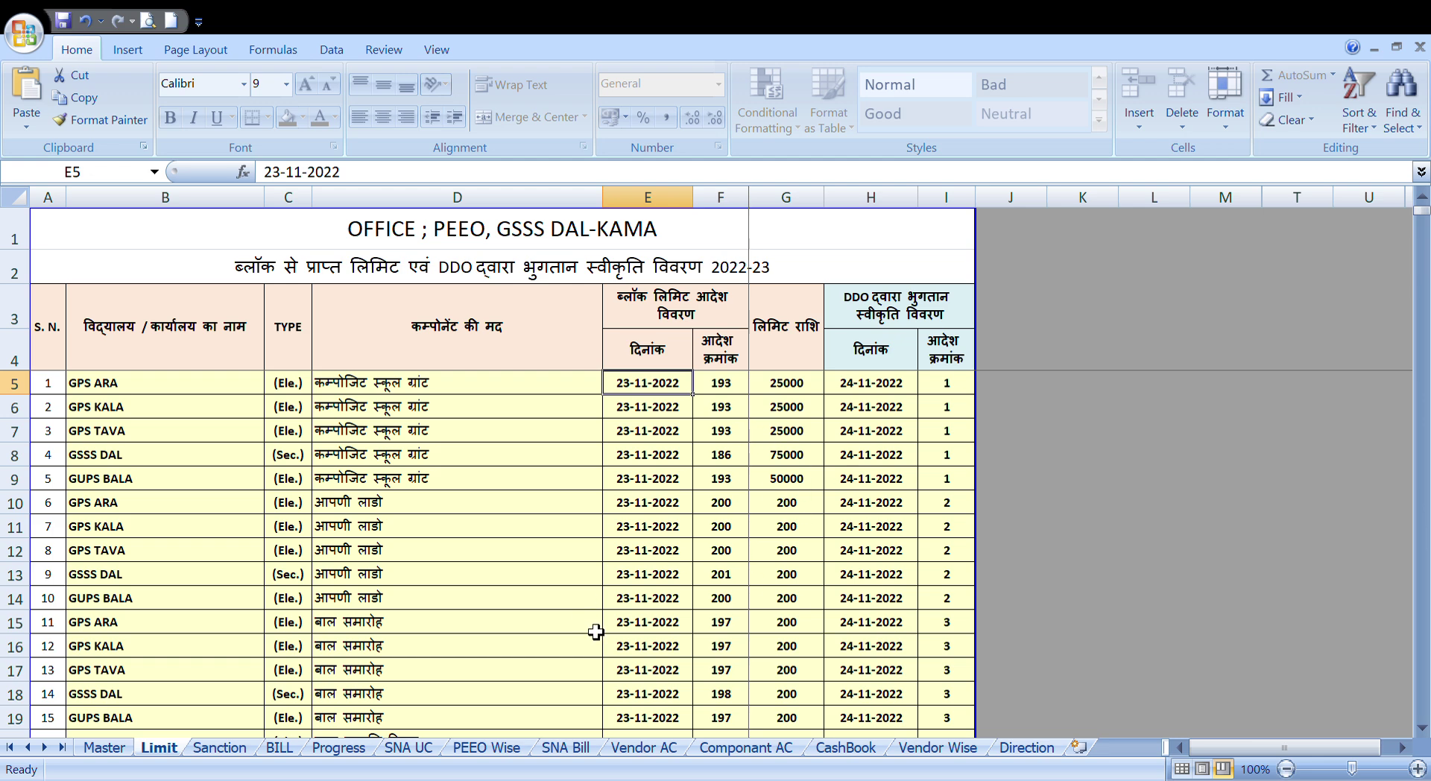
{"action": "scroll", "coordinate": [596, 632], "scroll_direction": "down", "scroll_amount": 3}
{"action": "scroll", "coordinate": [596, 632], "scroll_direction": "down", "scroll_amount": 10}
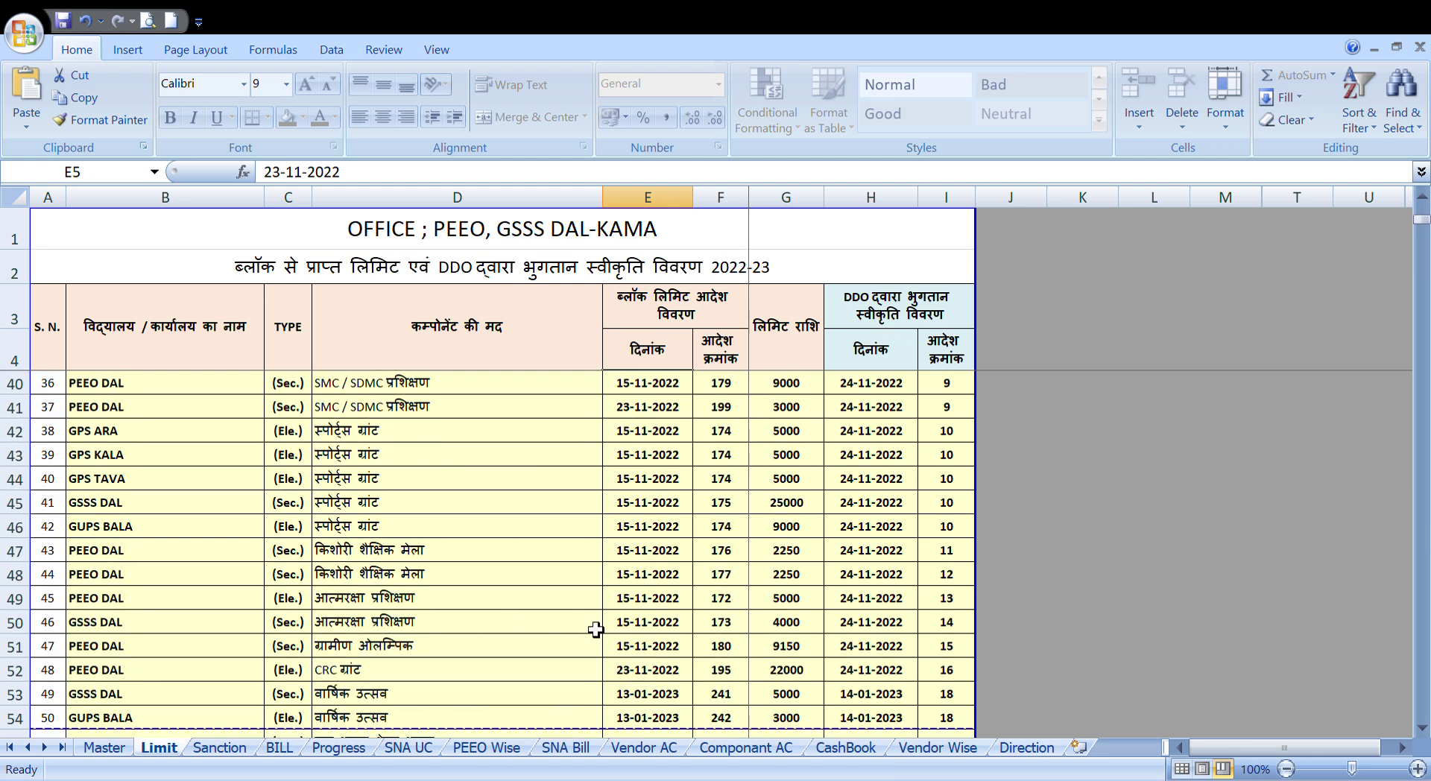
{"action": "scroll", "coordinate": [596, 624], "scroll_direction": "down", "scroll_amount": 6}
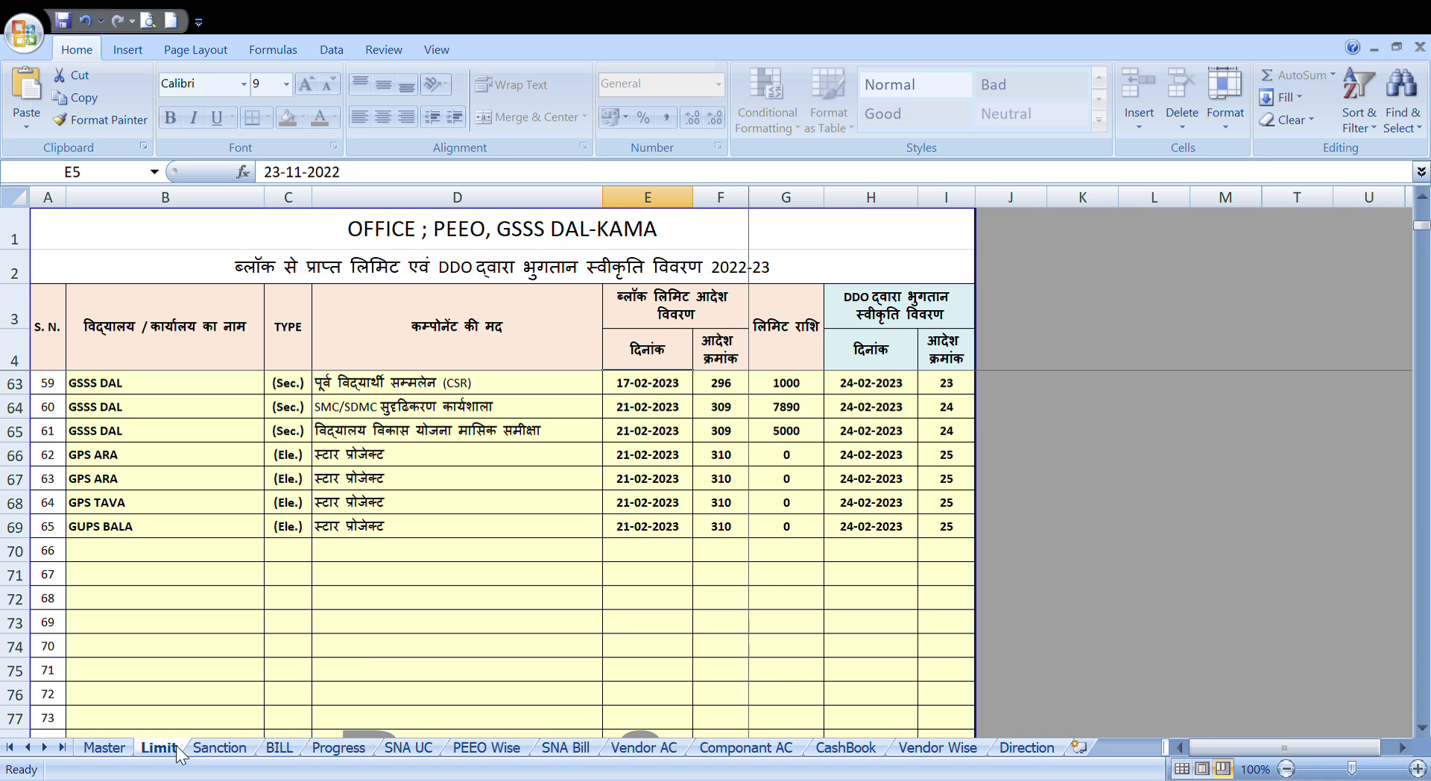
Revisit the Sanction sheet briefly and review the BILL sheet from its empty rows back up to the first bill entry
{"action": "left_click", "coordinate": [218, 748]}
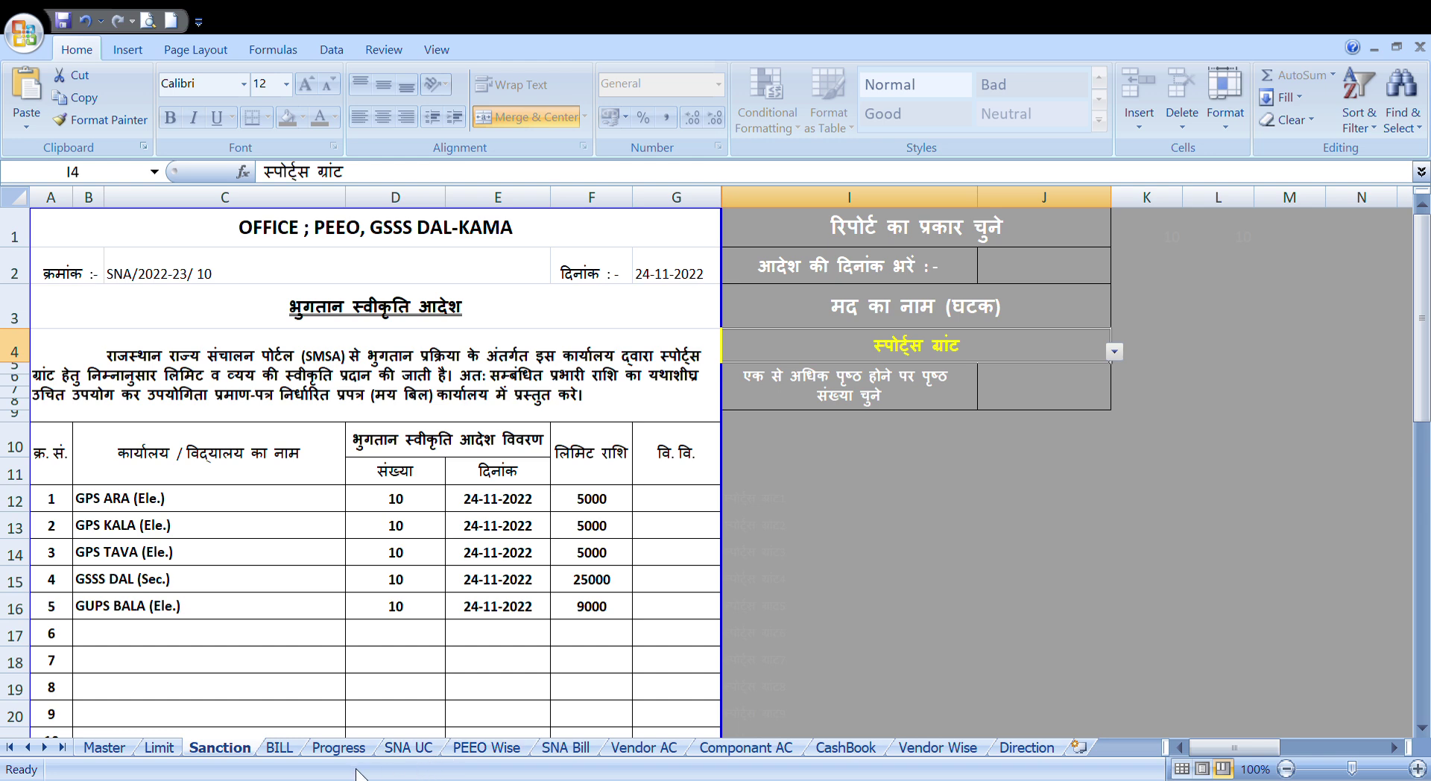
{"action": "left_click", "coordinate": [281, 749]}
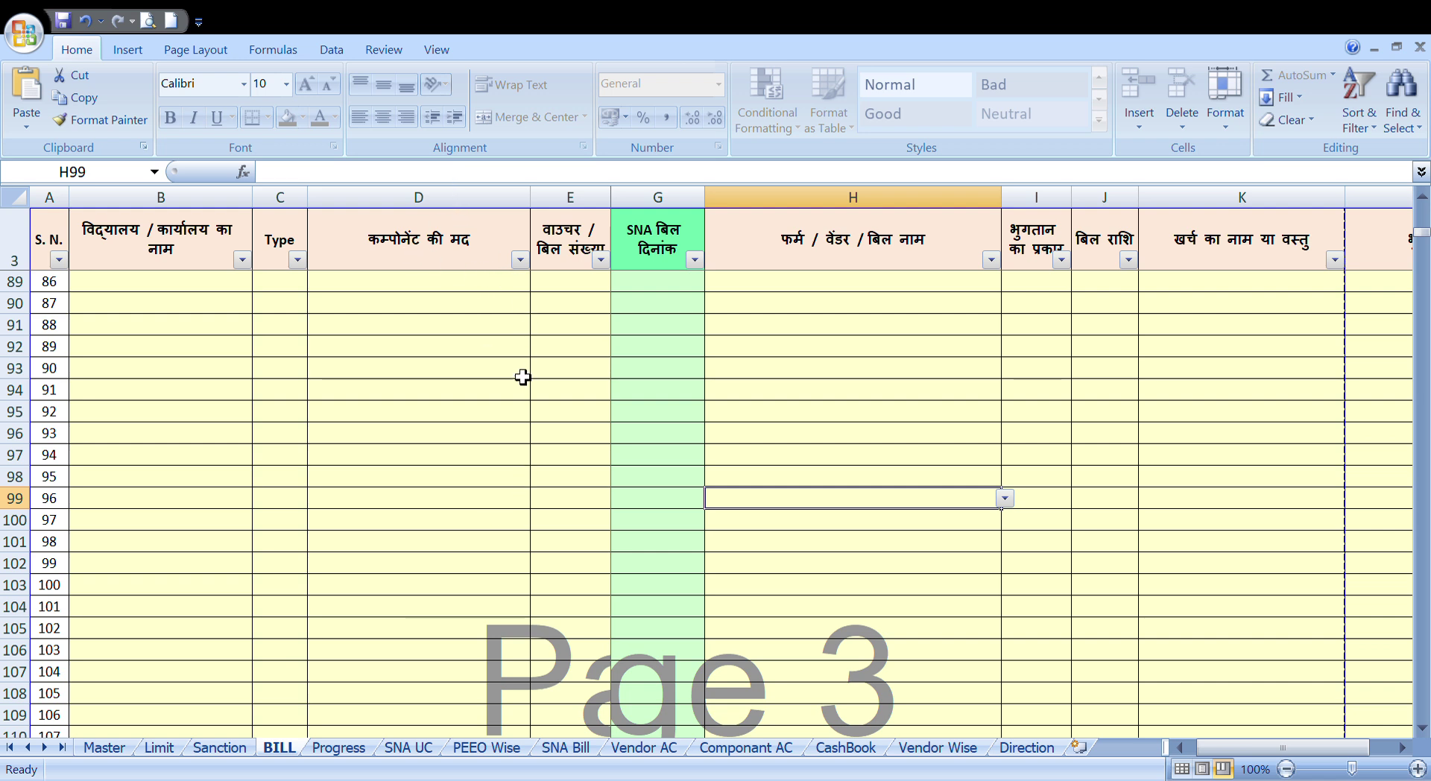
{"action": "key", "text": "Up"}
{"action": "key", "text": "Up"}
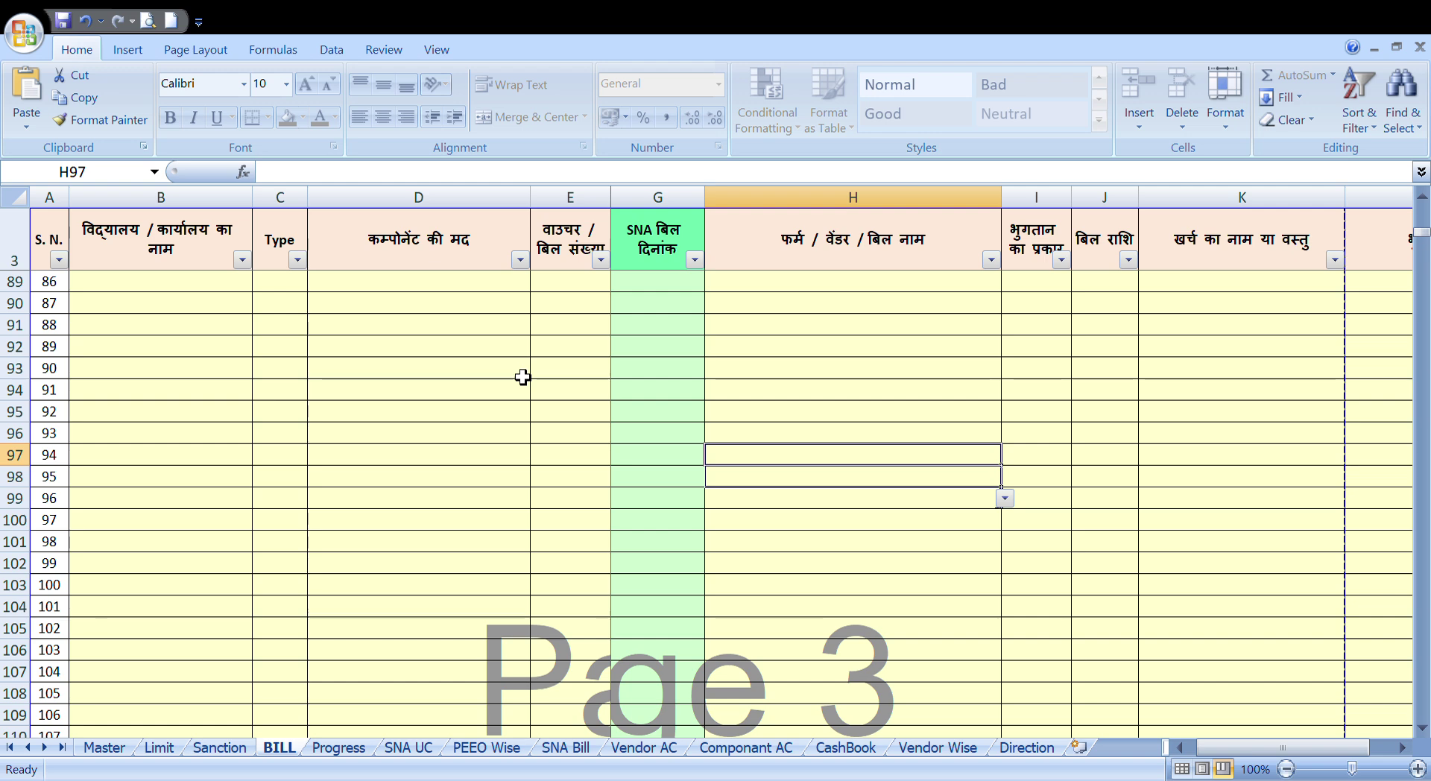
{"action": "key", "text": "Up"}
{"action": "scroll", "coordinate": [522, 377], "scroll_direction": "up", "scroll_amount": 1}
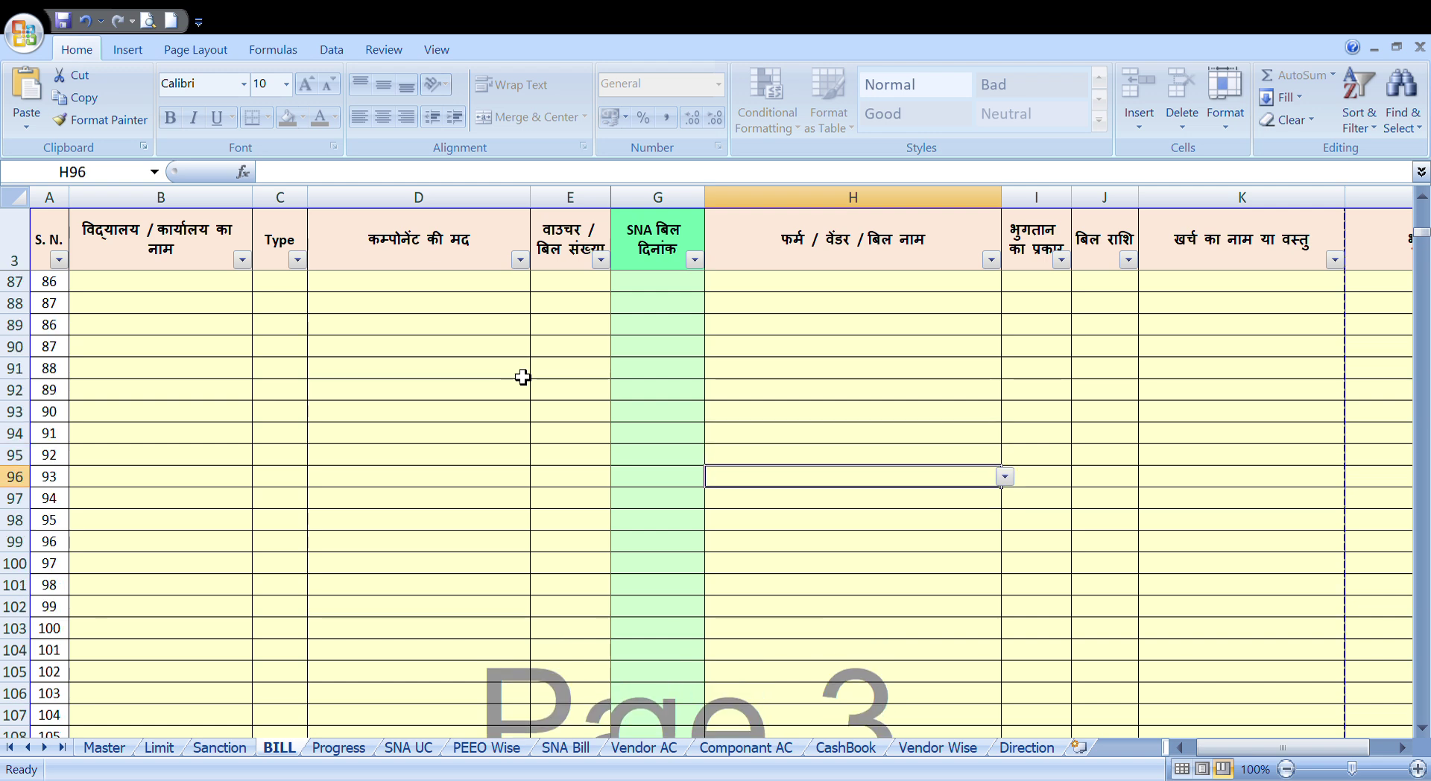
{"action": "scroll", "coordinate": [522, 377], "scroll_direction": "up", "scroll_amount": 1}
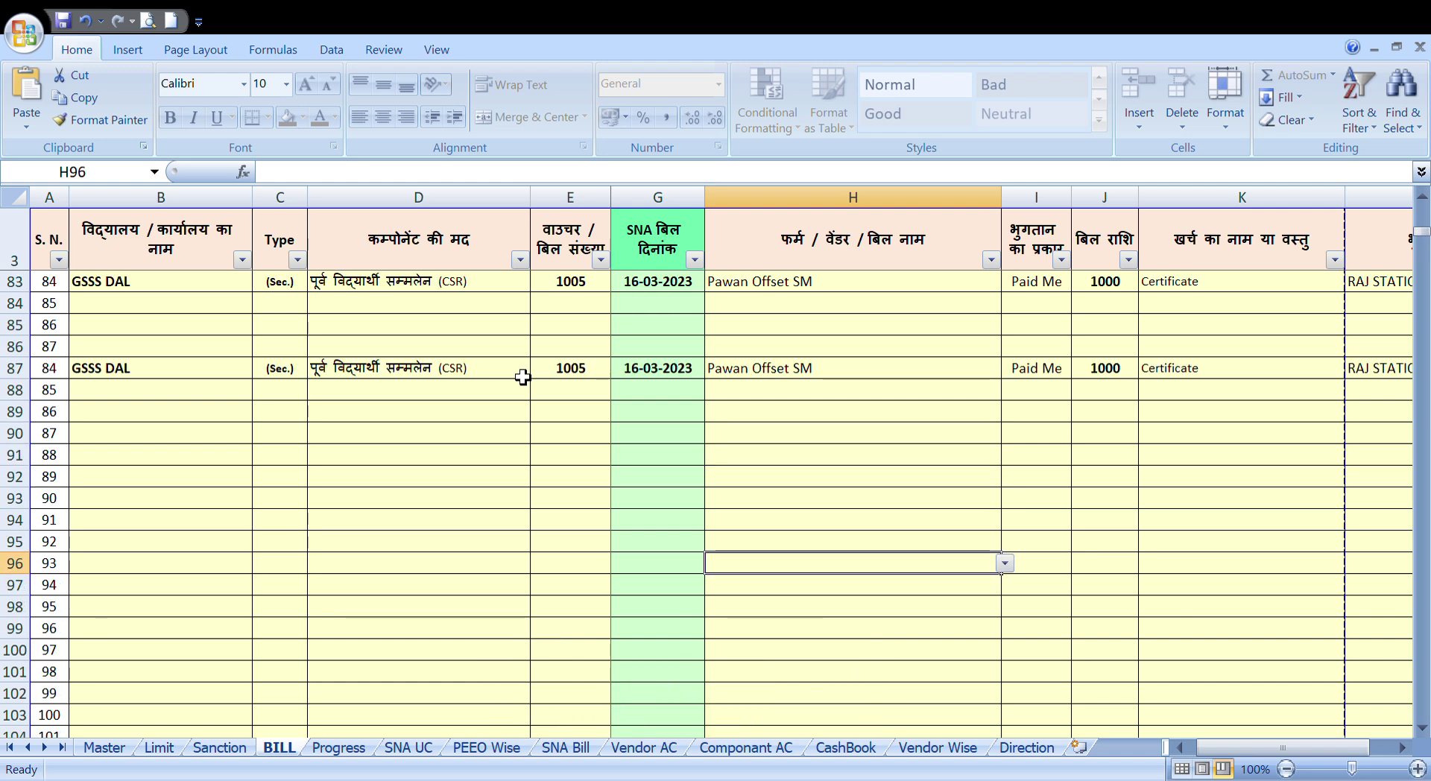
{"action": "scroll", "coordinate": [522, 378], "scroll_direction": "up", "scroll_amount": 20}
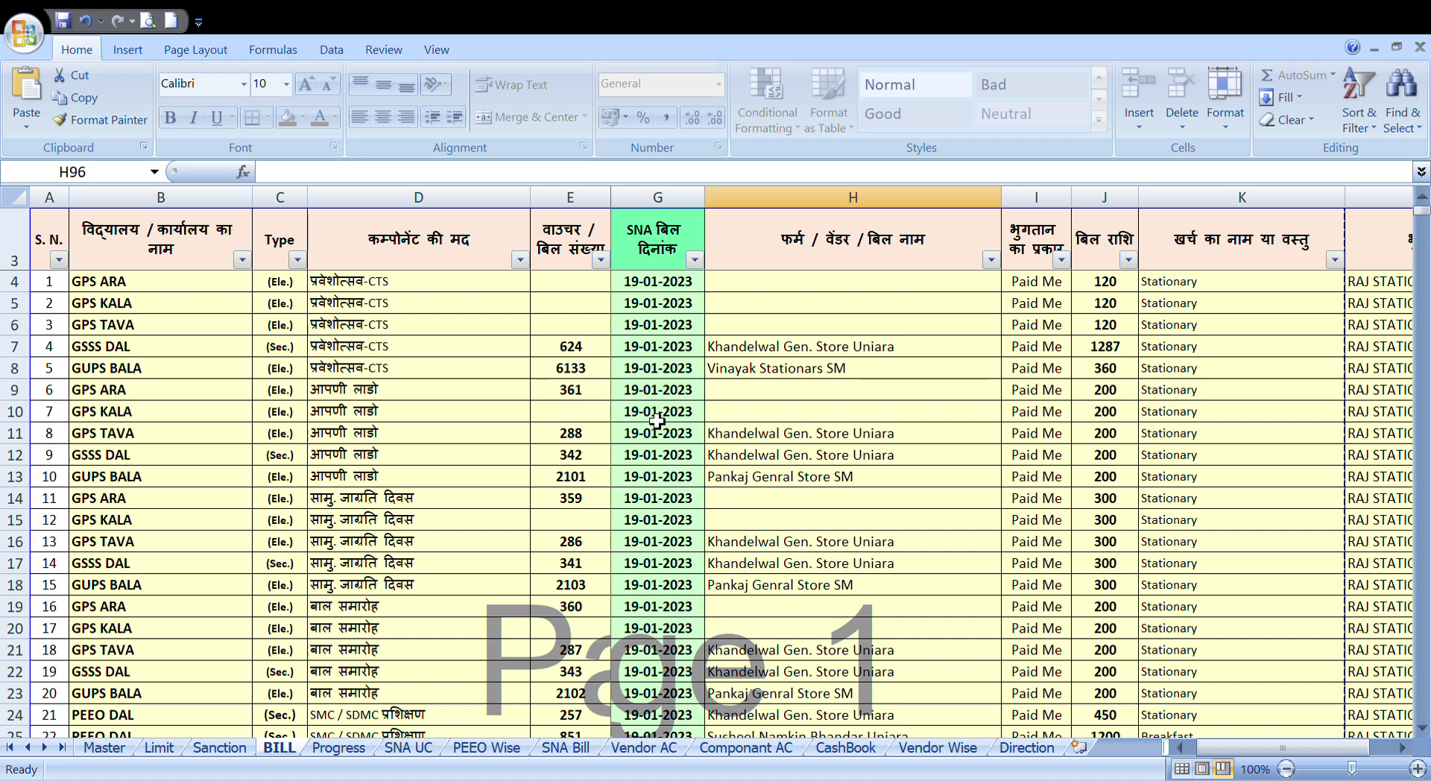
Bring the SNA bill number column into view and inspect the firm name of bill entry 6 and the payment type of entry 4
{"action": "scroll", "coordinate": [660, 390], "scroll_direction": "left", "scroll_amount": 1}
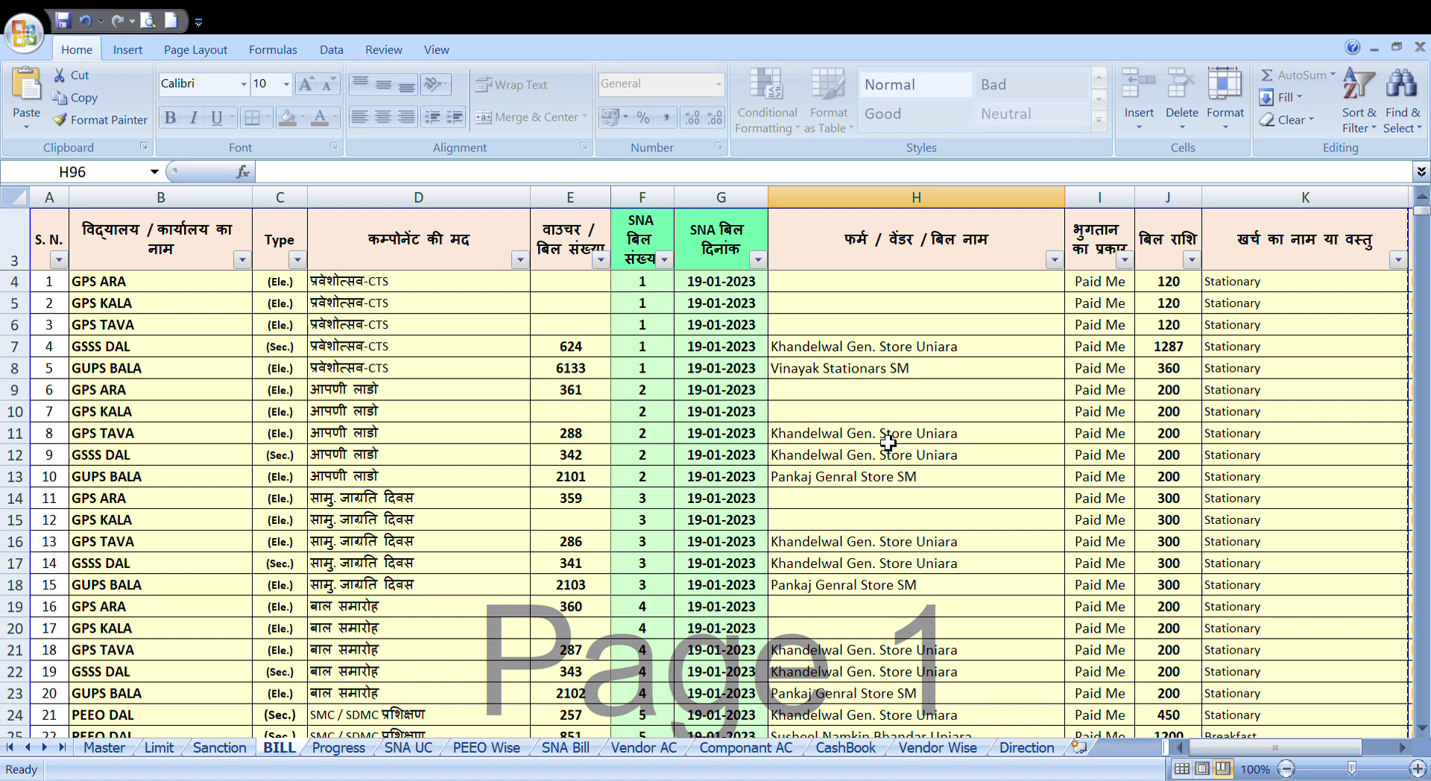
{"action": "left_click", "coordinate": [960, 391]}
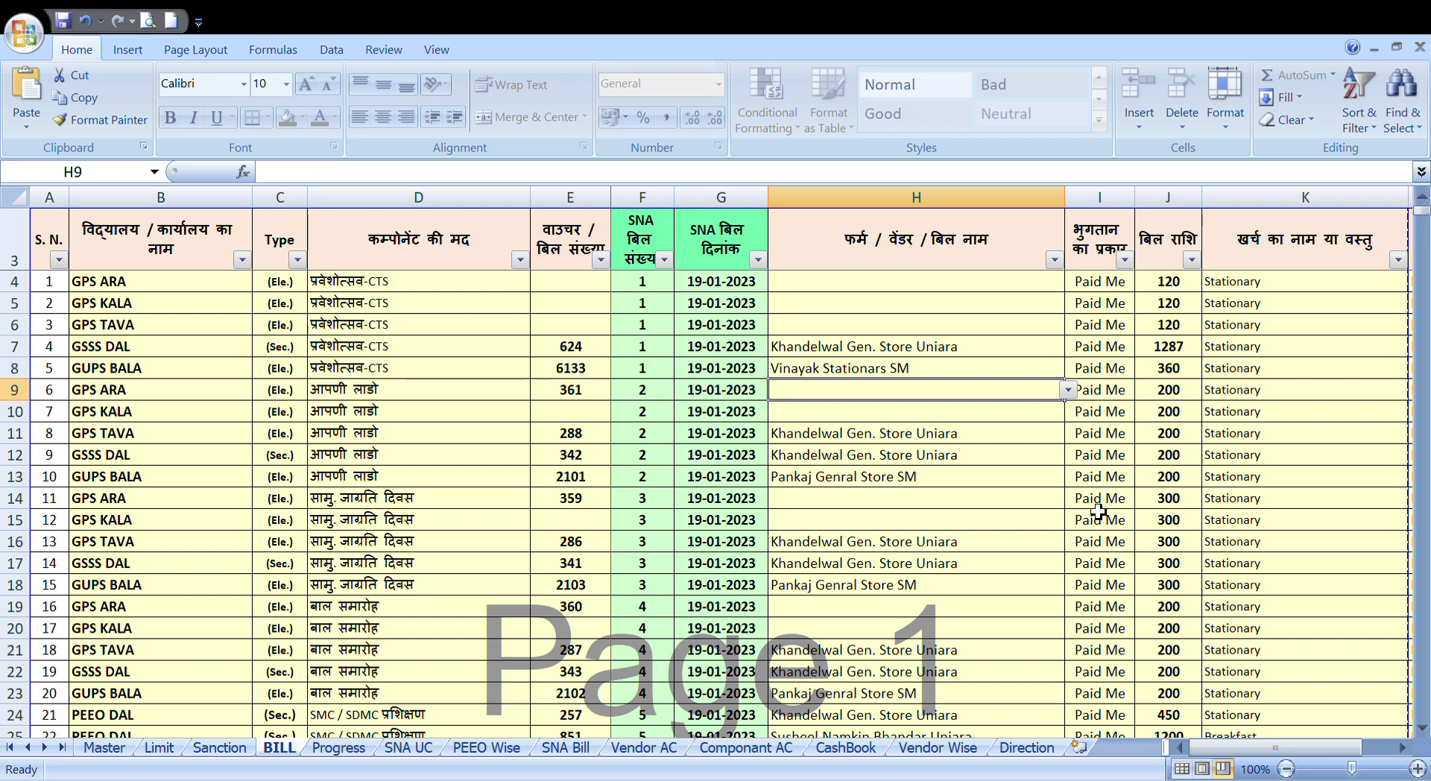
{"action": "left_click", "coordinate": [1122, 347]}
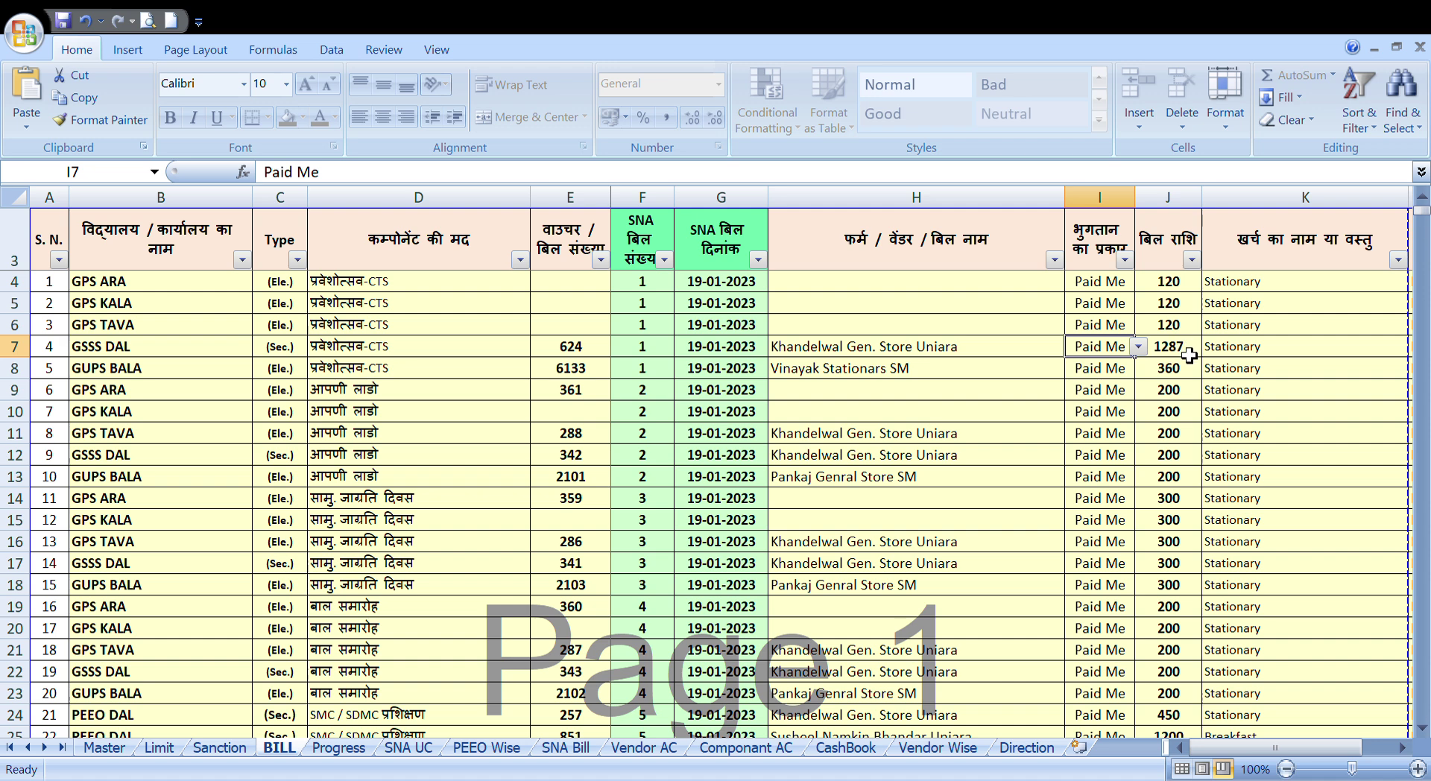
Inspect the expense item, paid vendor name and bill-check fields of bill entry 4 on the BILL sheet
{"action": "left_click", "coordinate": [1230, 354]}
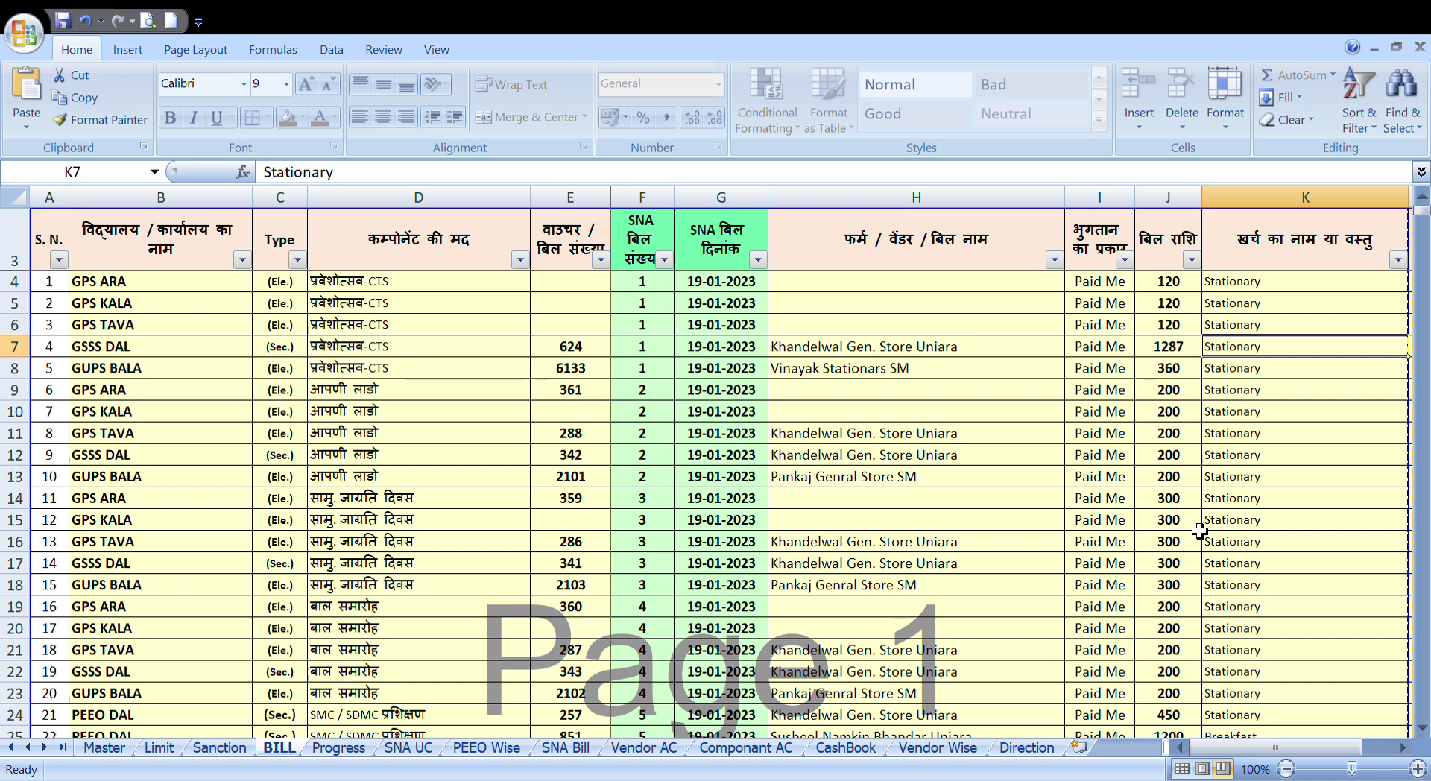
{"action": "key", "text": "Right"}
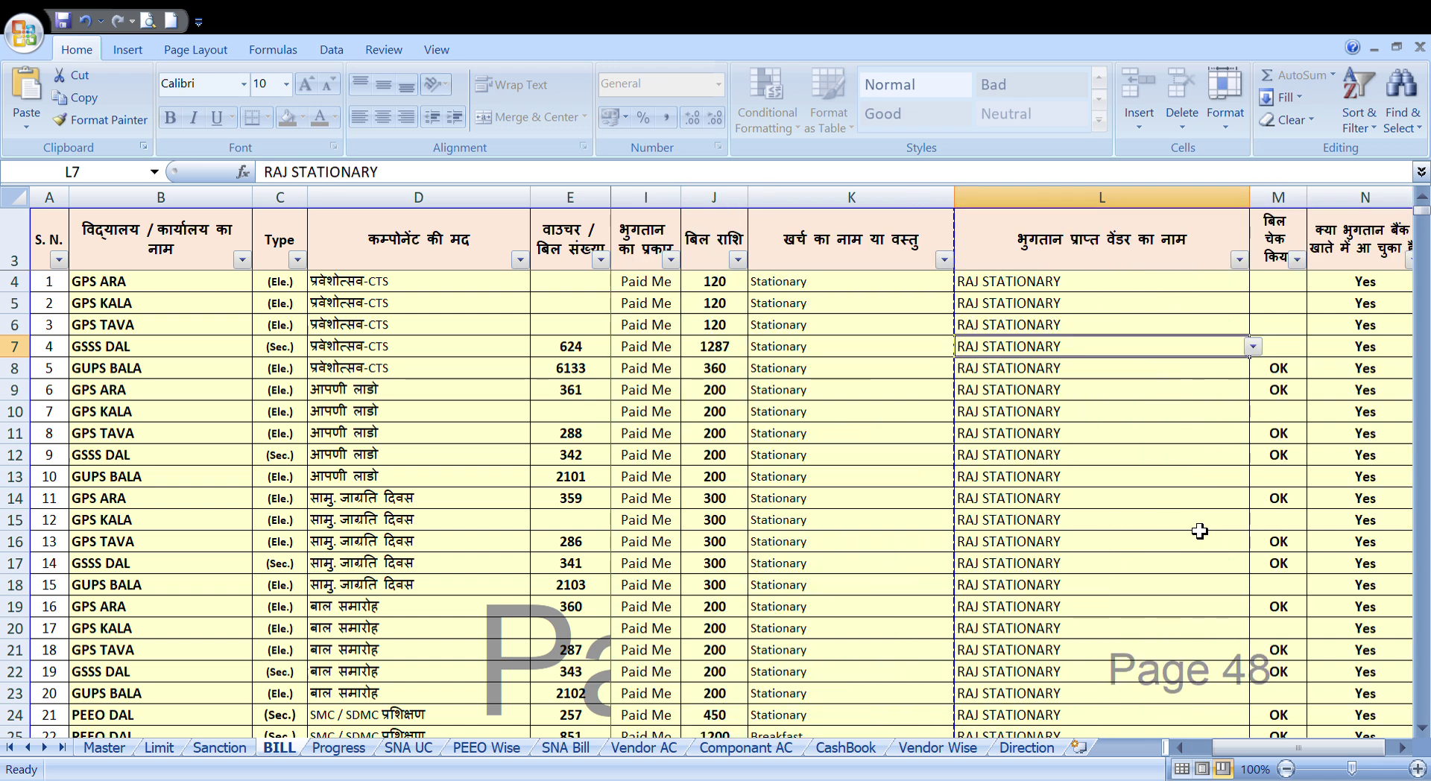
{"action": "key", "text": "Right"}
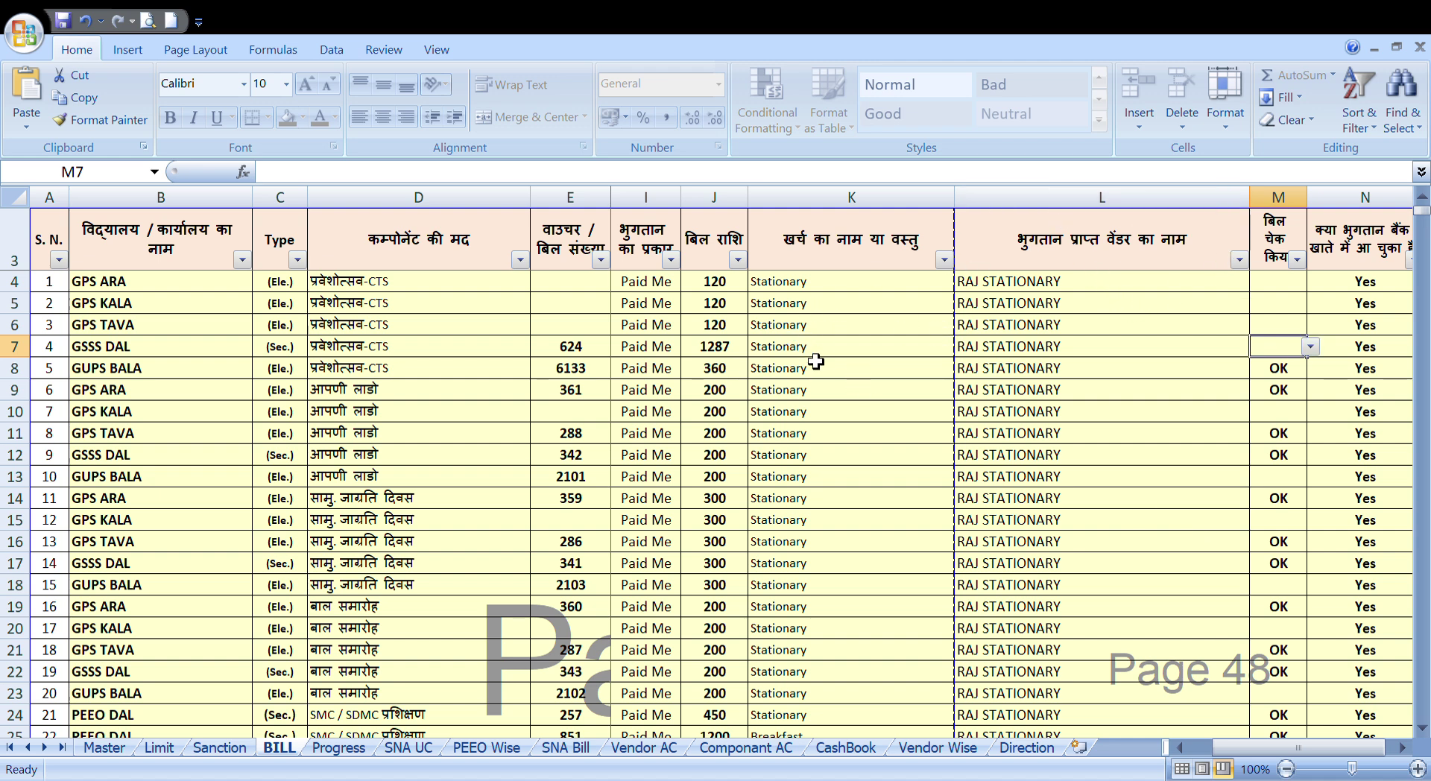
{"action": "left_click", "coordinate": [1021, 355]}
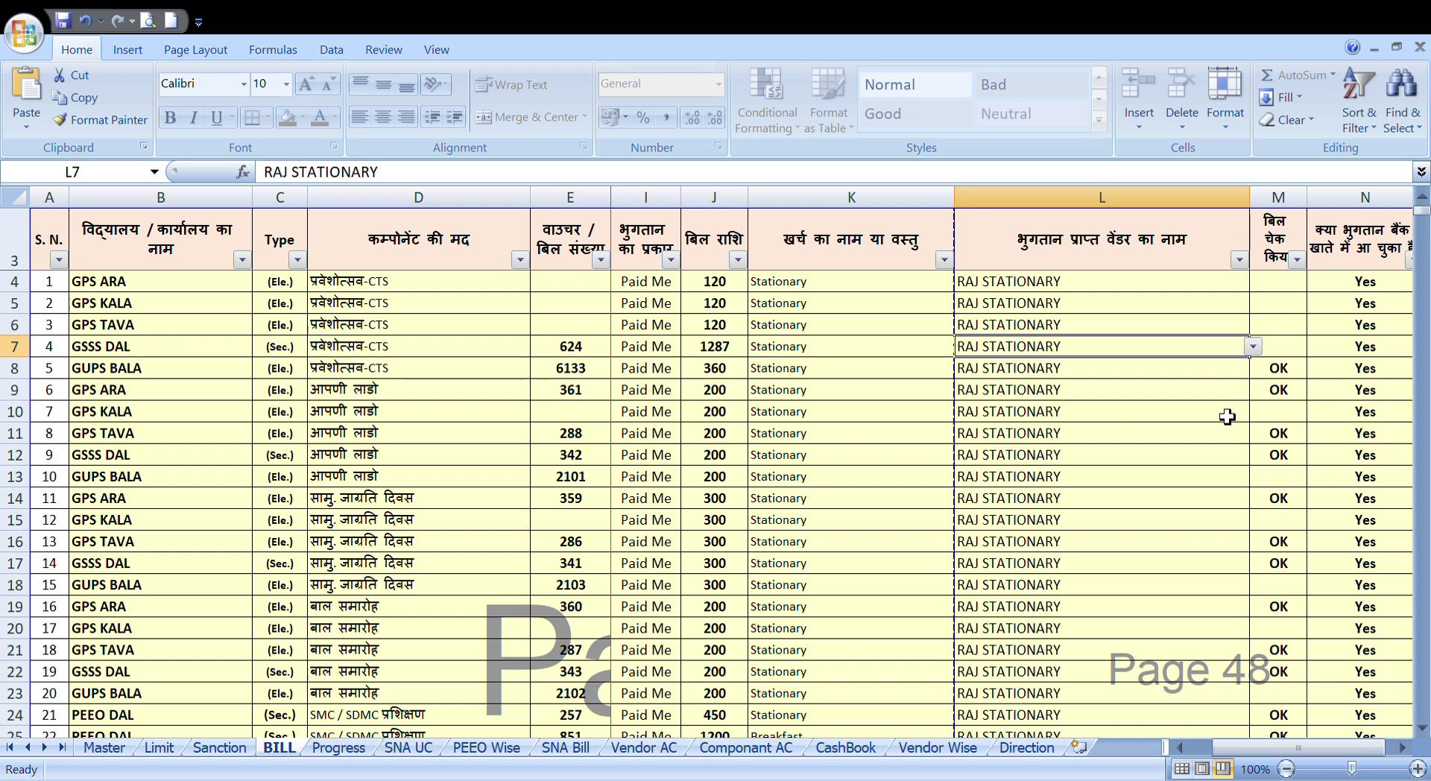
Review the BILL sheet's last columns, covering the paid vendor, bill check and whether payment reached the bank account
{"action": "scroll", "coordinate": [1271, 423], "scroll_direction": "right", "scroll_amount": 1}
{"action": "scroll", "coordinate": [1271, 423], "scroll_direction": "right", "scroll_amount": 1}
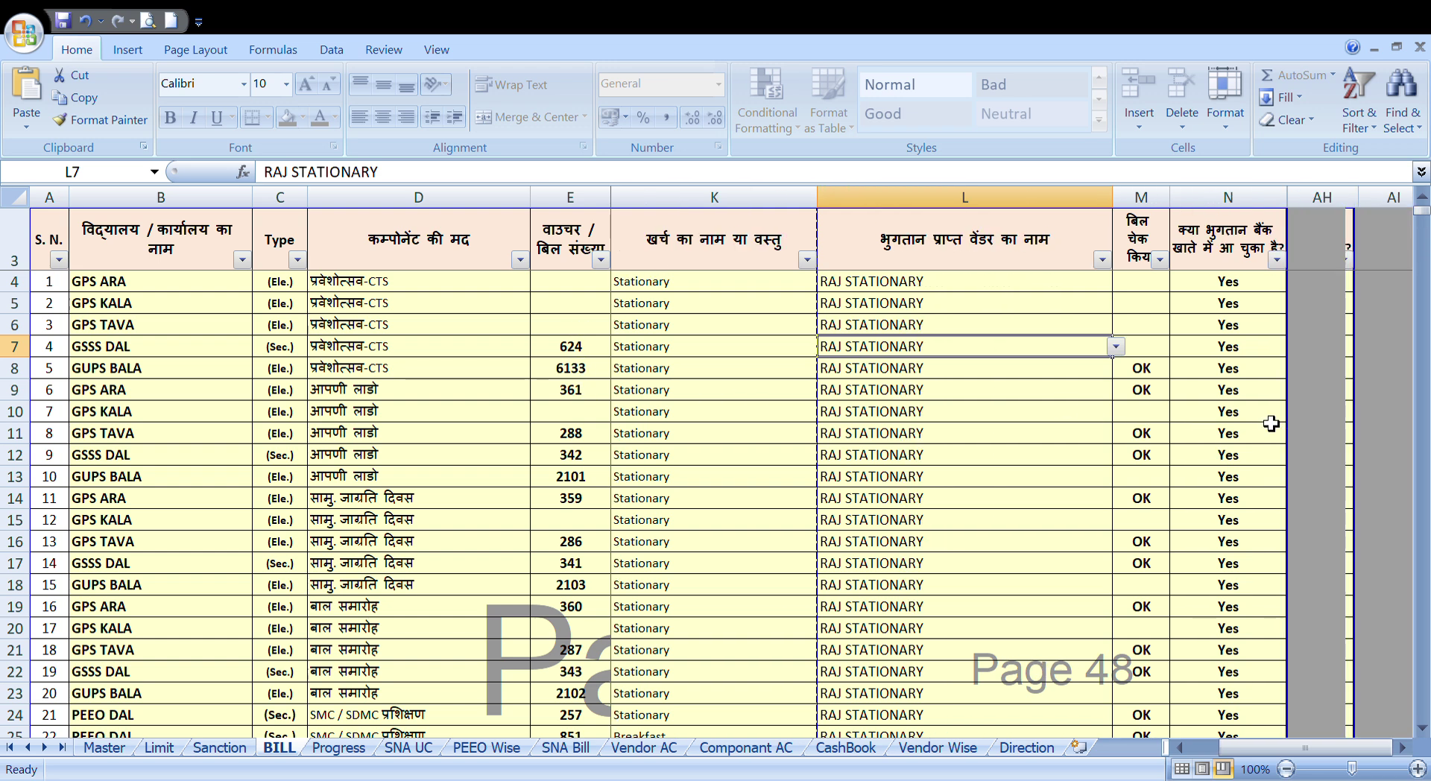
{"action": "scroll", "coordinate": [1271, 423], "scroll_direction": "right", "scroll_amount": 1}
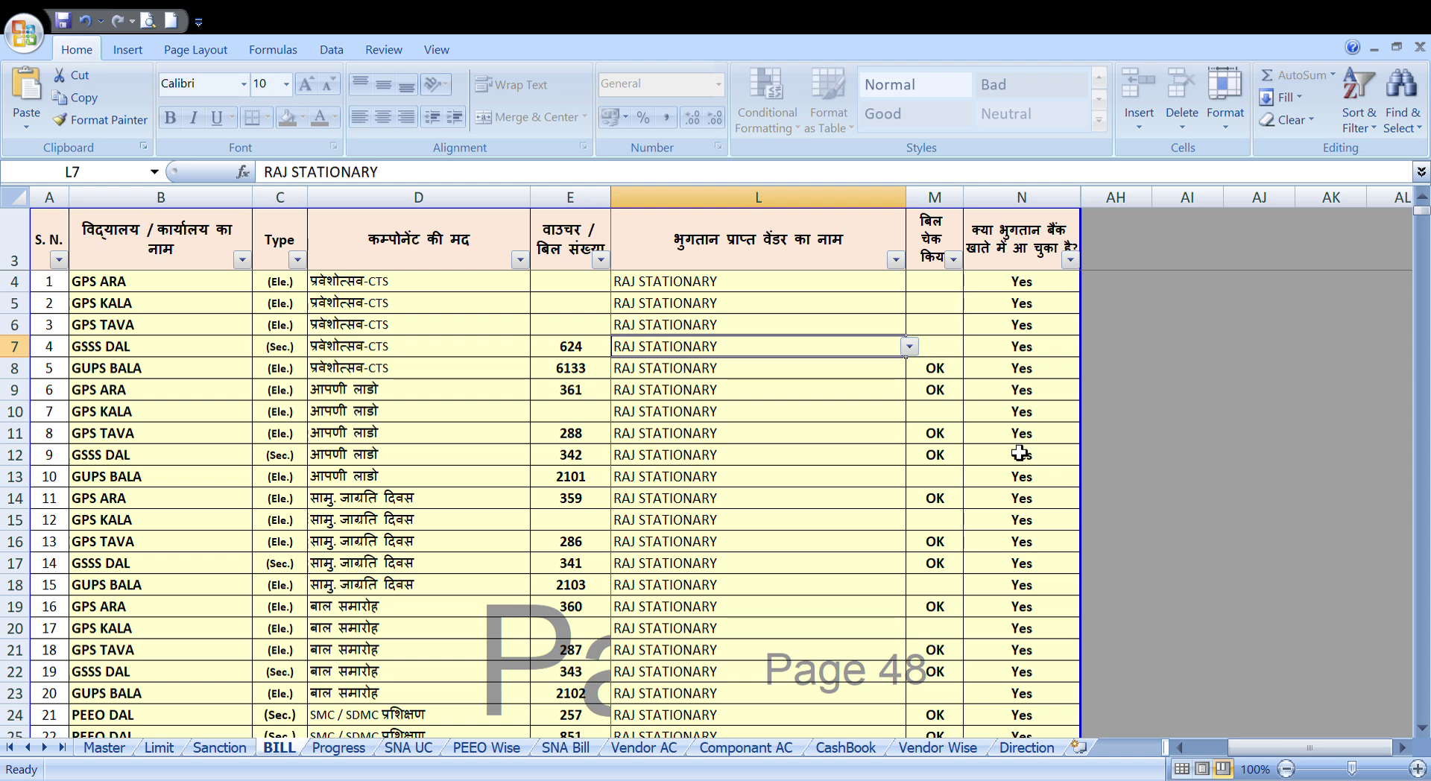
{"action": "scroll", "coordinate": [1020, 453], "scroll_direction": "left", "scroll_amount": 1}
{"action": "scroll", "coordinate": [1020, 453], "scroll_direction": "left", "scroll_amount": 1}
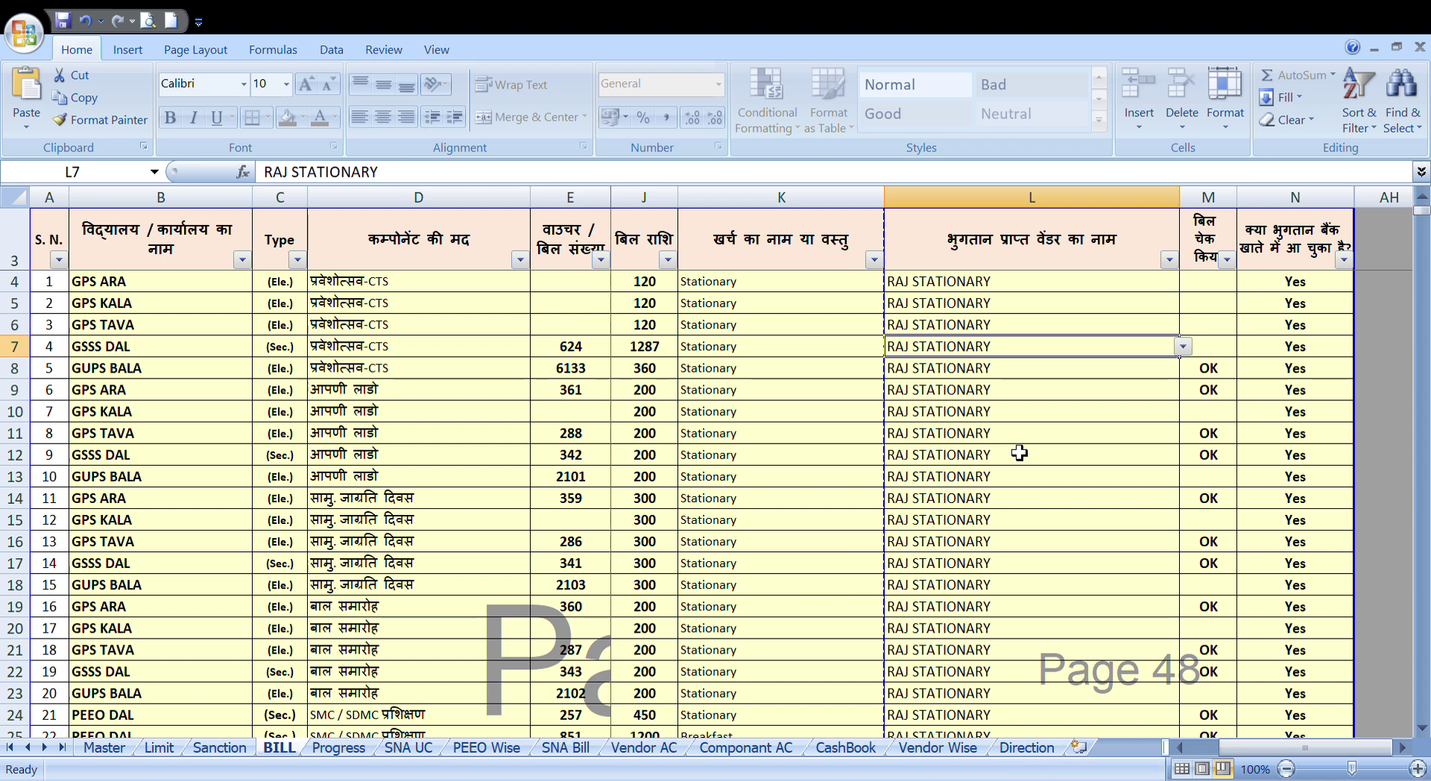
Go through the report sheets in order, from Progress, SNA UC and PEEO Wise to CashBook and Vendor Wise
{"action": "left_click", "coordinate": [339, 748]}
{"action": "left_click", "coordinate": [405, 748]}
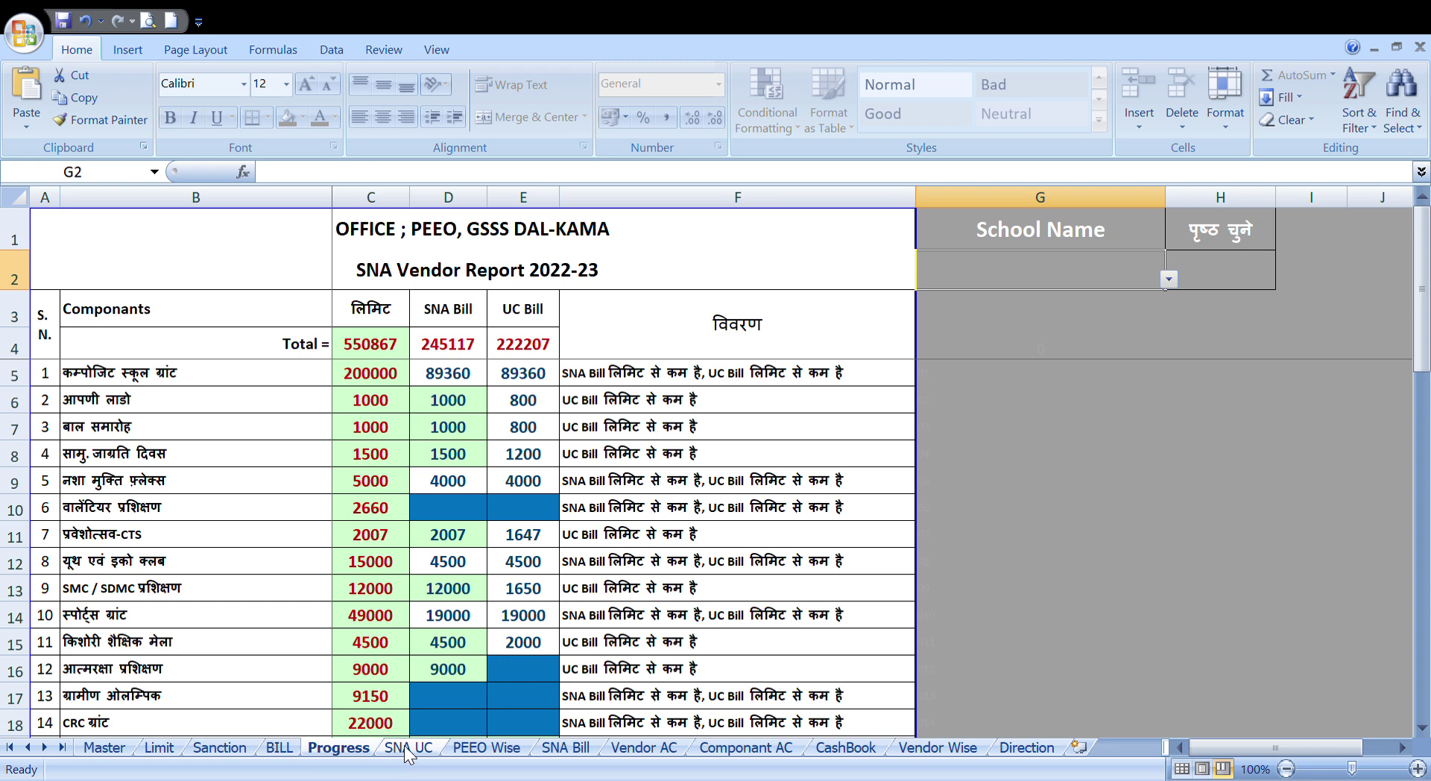
{"action": "left_click", "coordinate": [477, 748]}
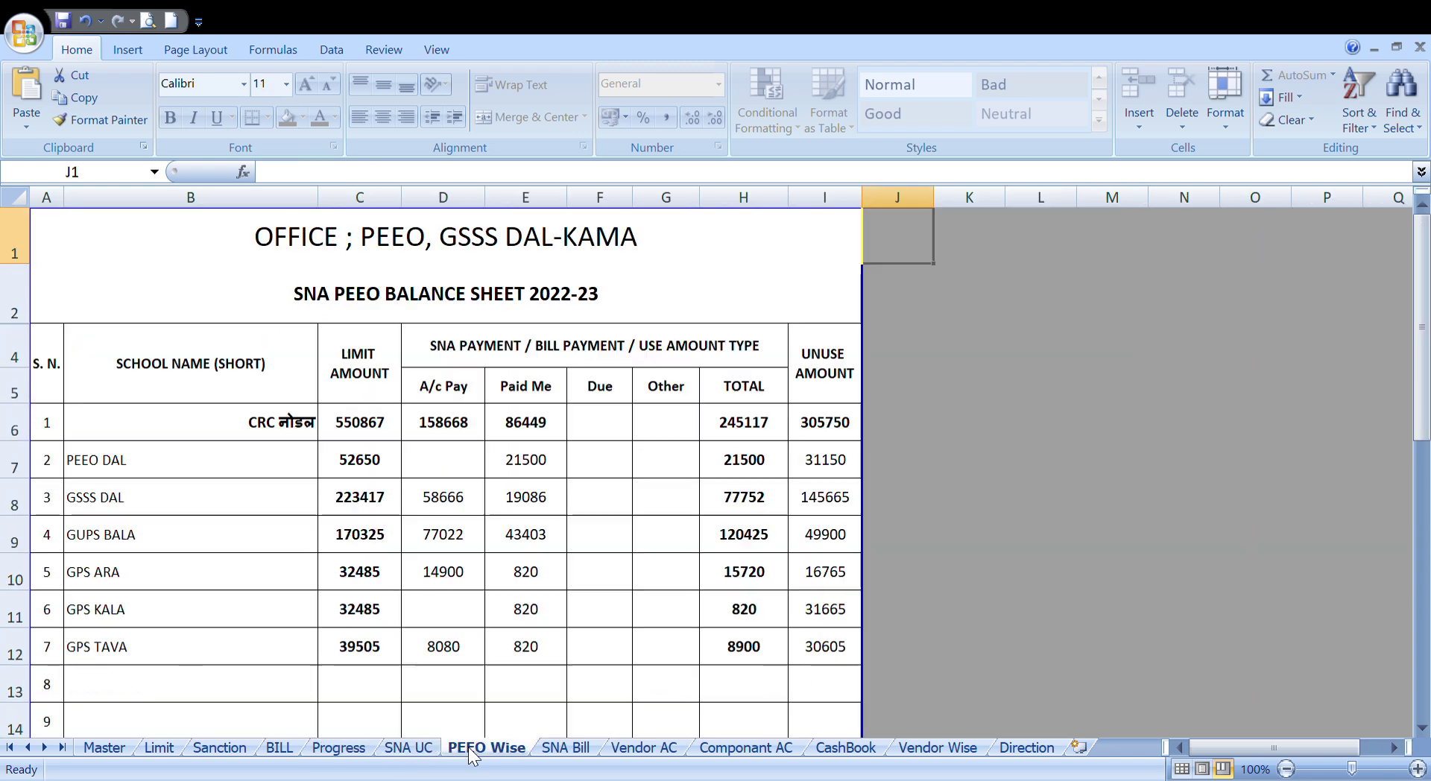
{"action": "left_click", "coordinate": [560, 747]}
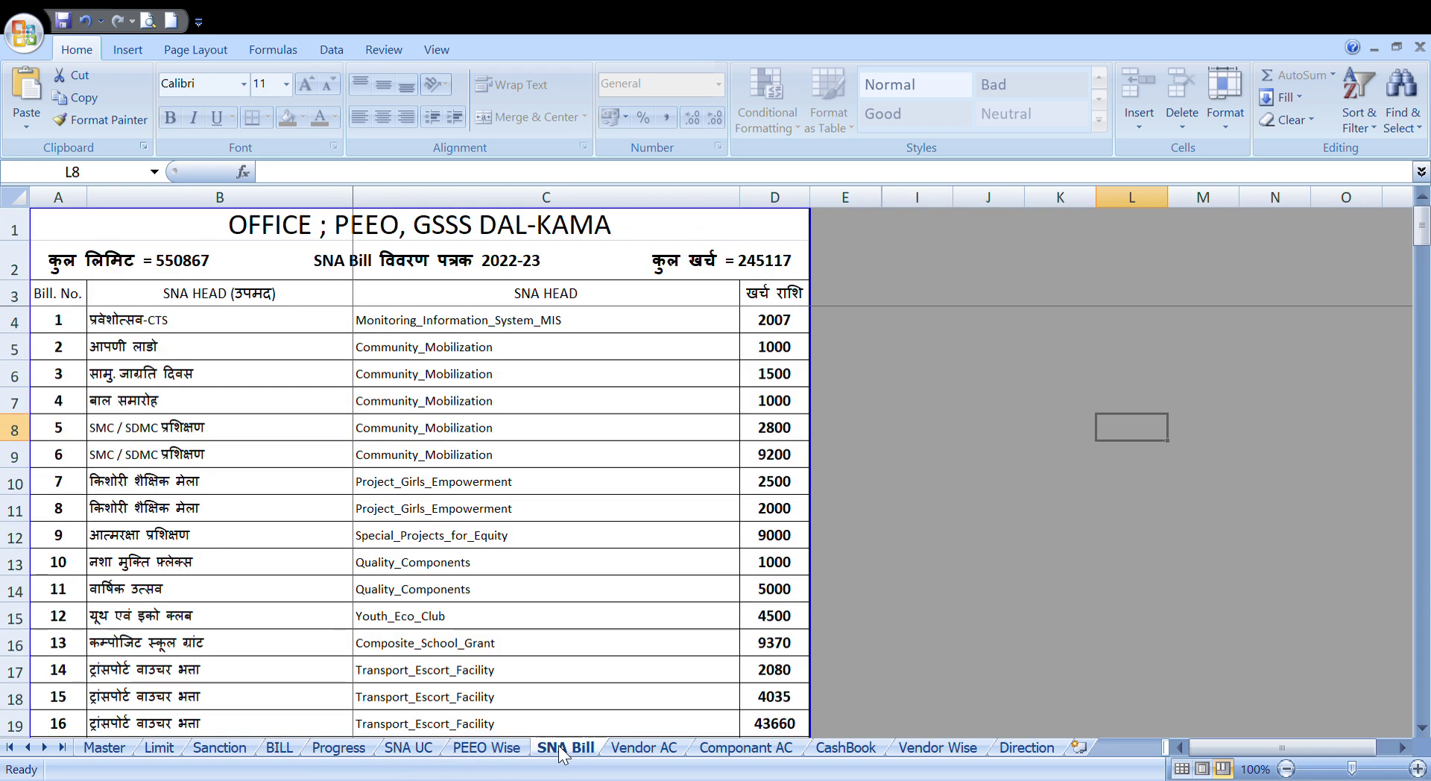
{"action": "left_click", "coordinate": [647, 748]}
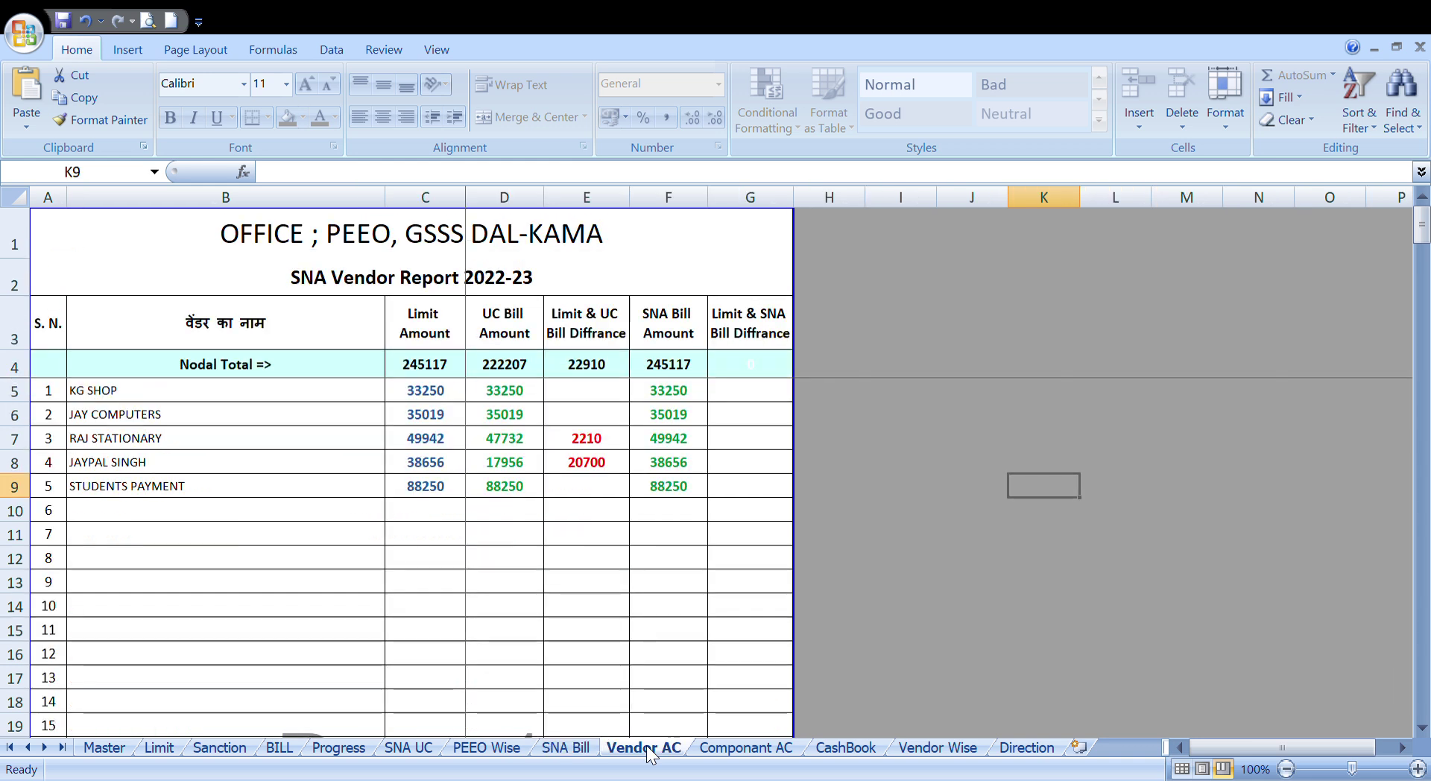
{"action": "left_click", "coordinate": [712, 747]}
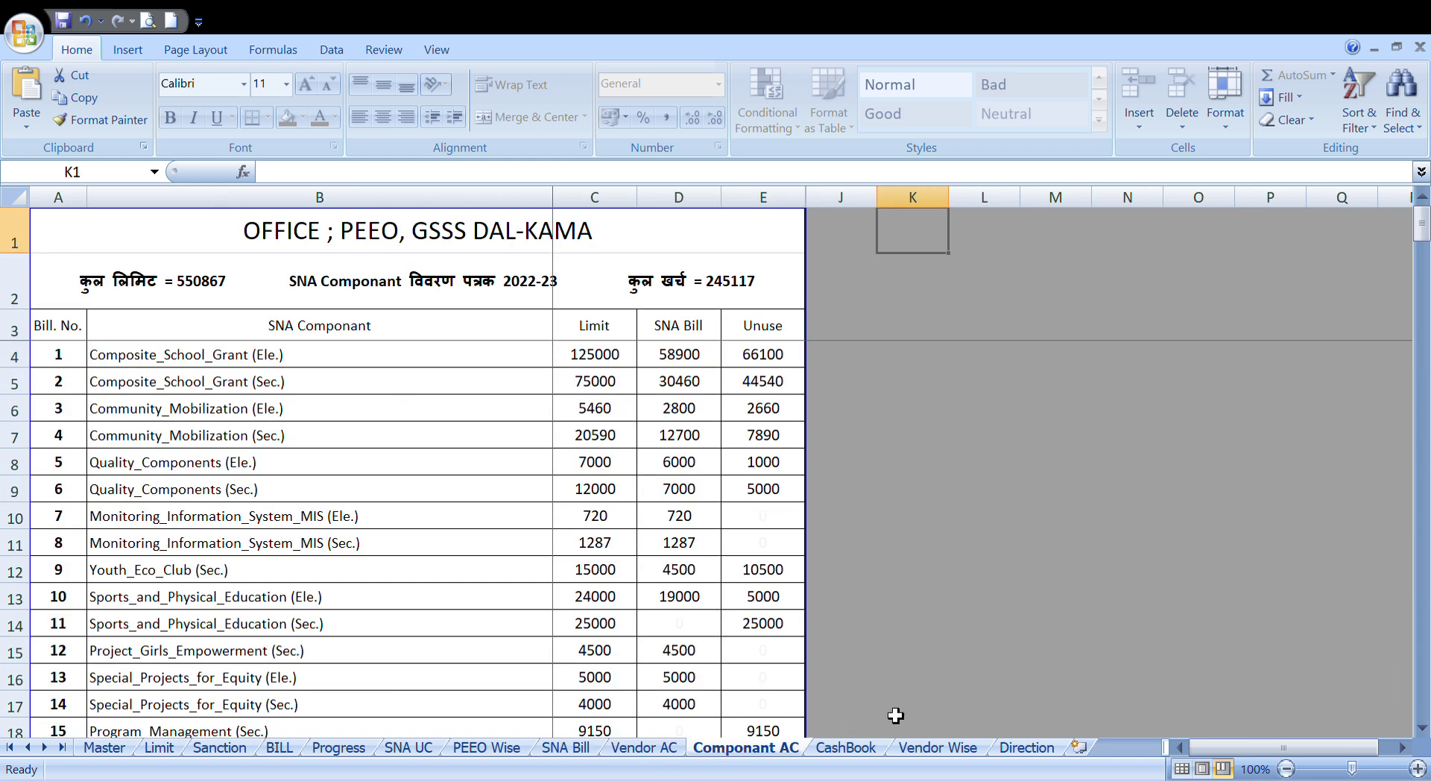
{"action": "left_click", "coordinate": [850, 753]}
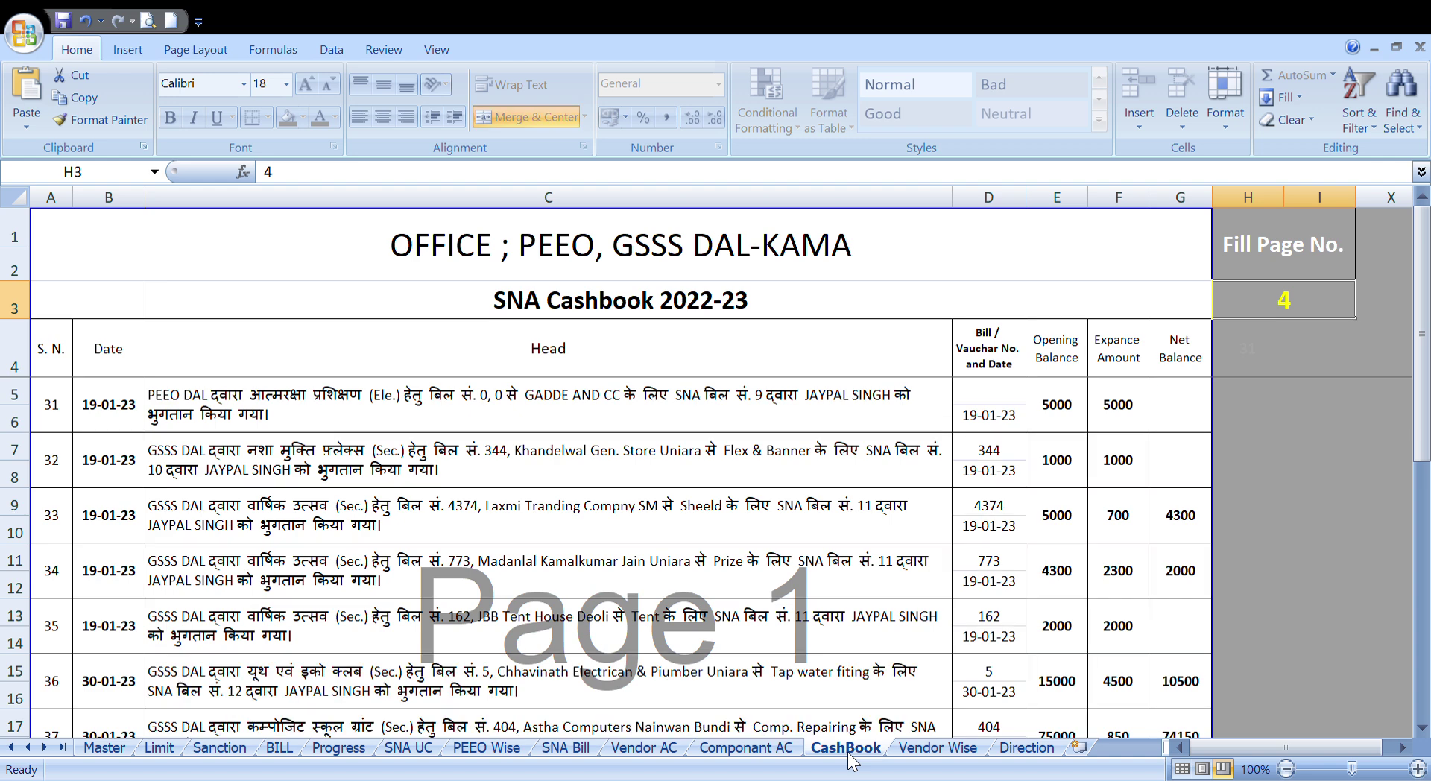
{"action": "left_click", "coordinate": [938, 751]}
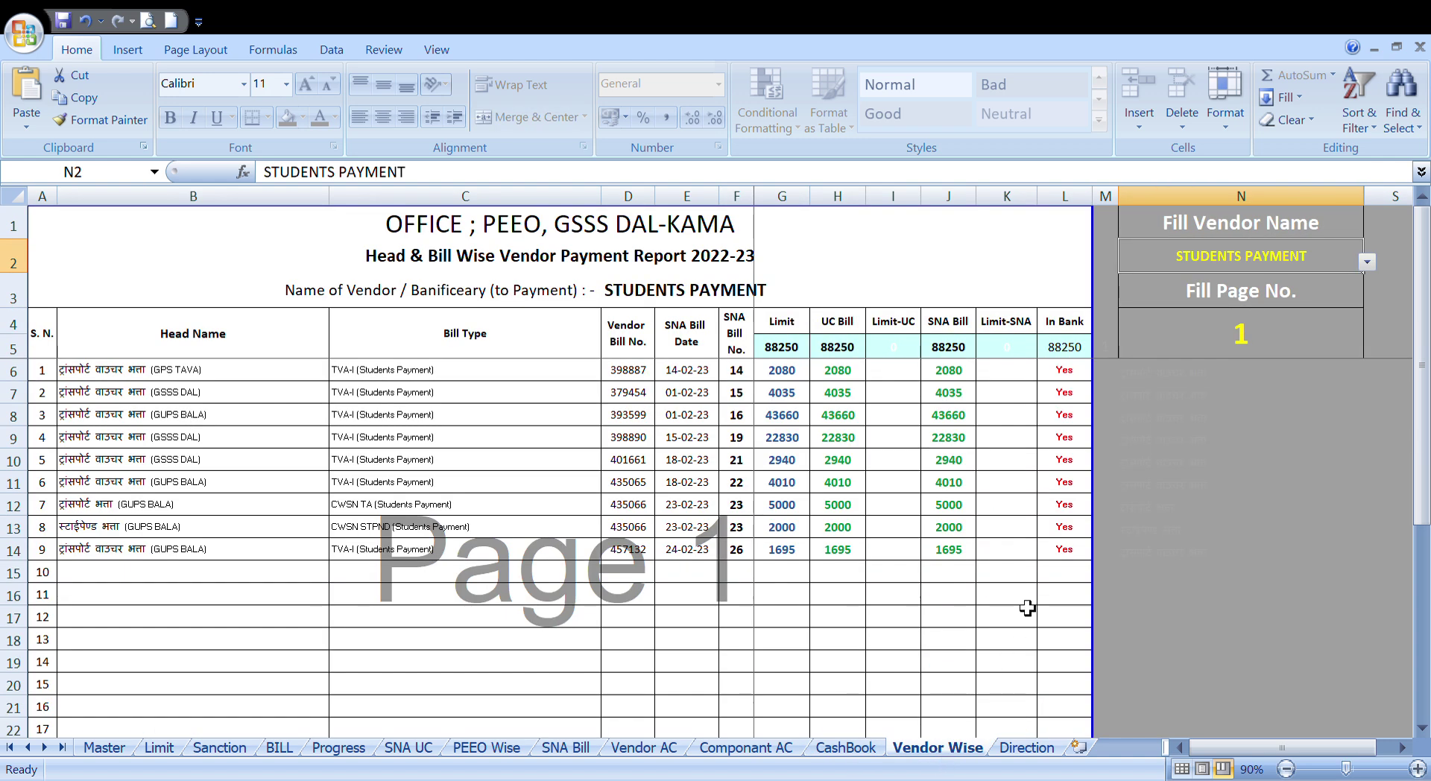